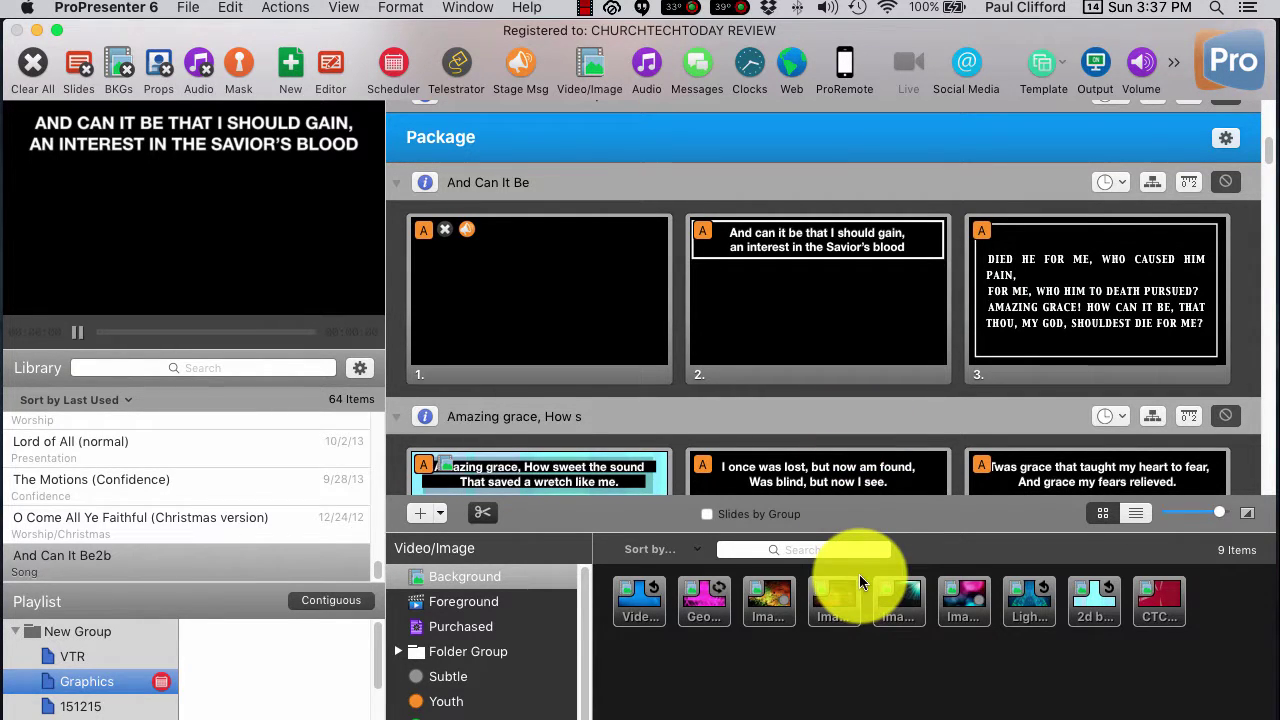
Open slide 2 of the "And Can It Be" song in the slide editor and select its lyrics text box
{"action": "left_click_drag", "start_coordinate": [859, 574], "coordinate": [781, 619]}
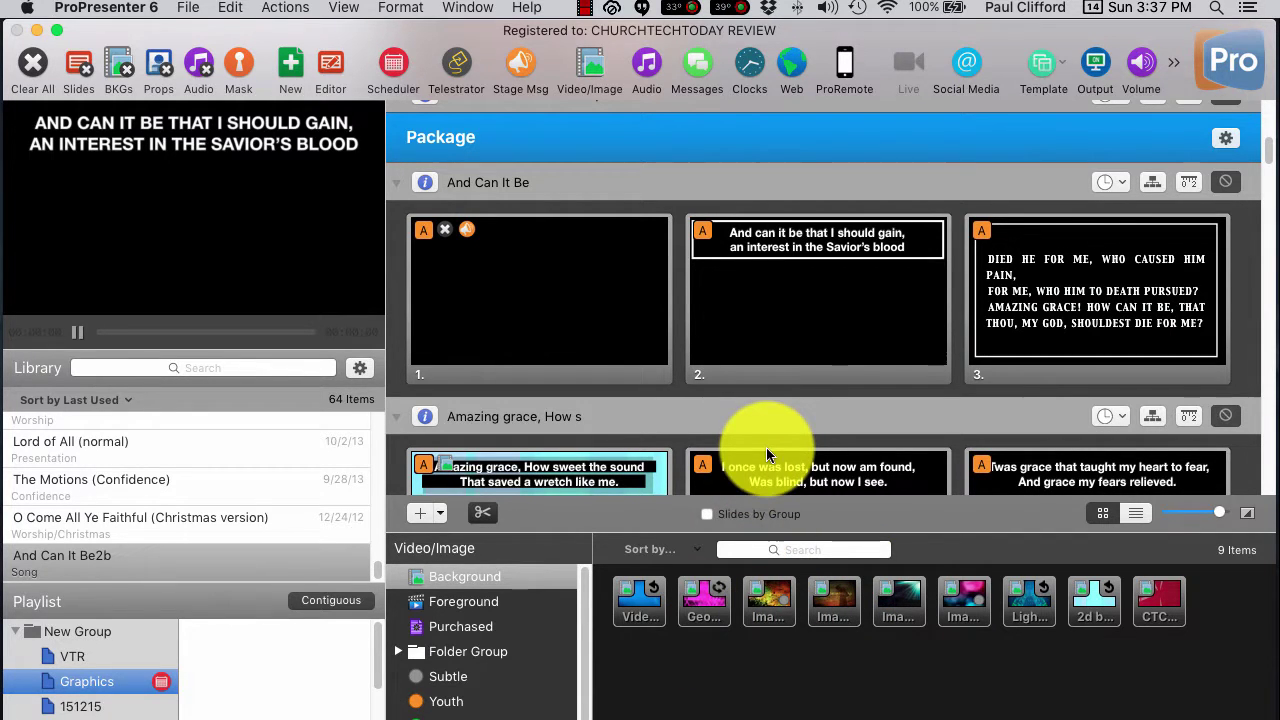
{"action": "right_click", "coordinate": [748, 242]}
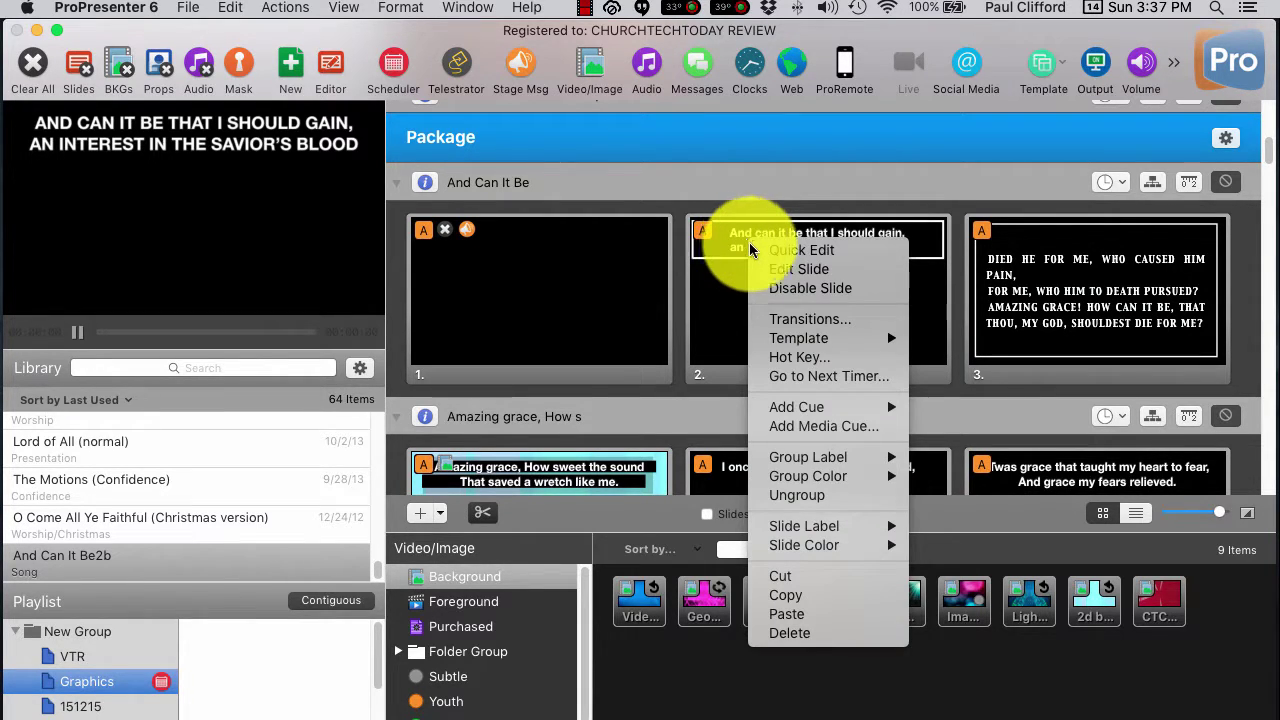
{"action": "left_click", "coordinate": [787, 270]}
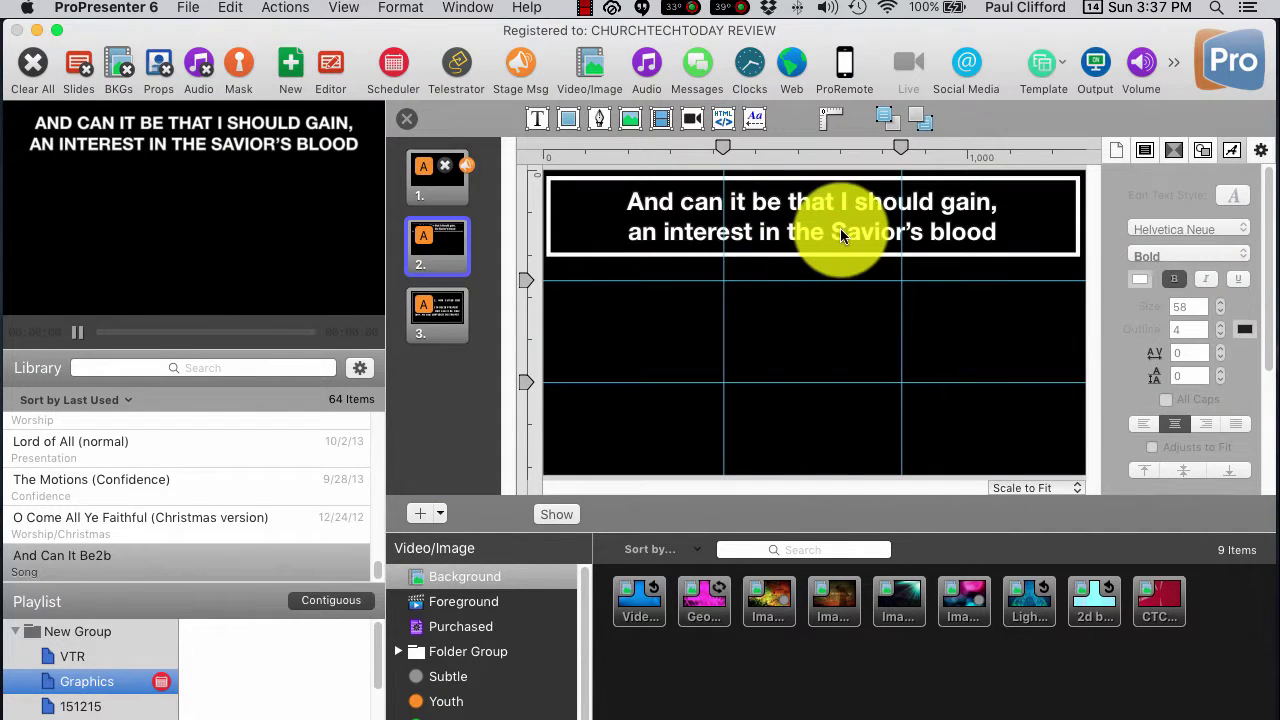
{"action": "left_click", "coordinate": [840, 230]}
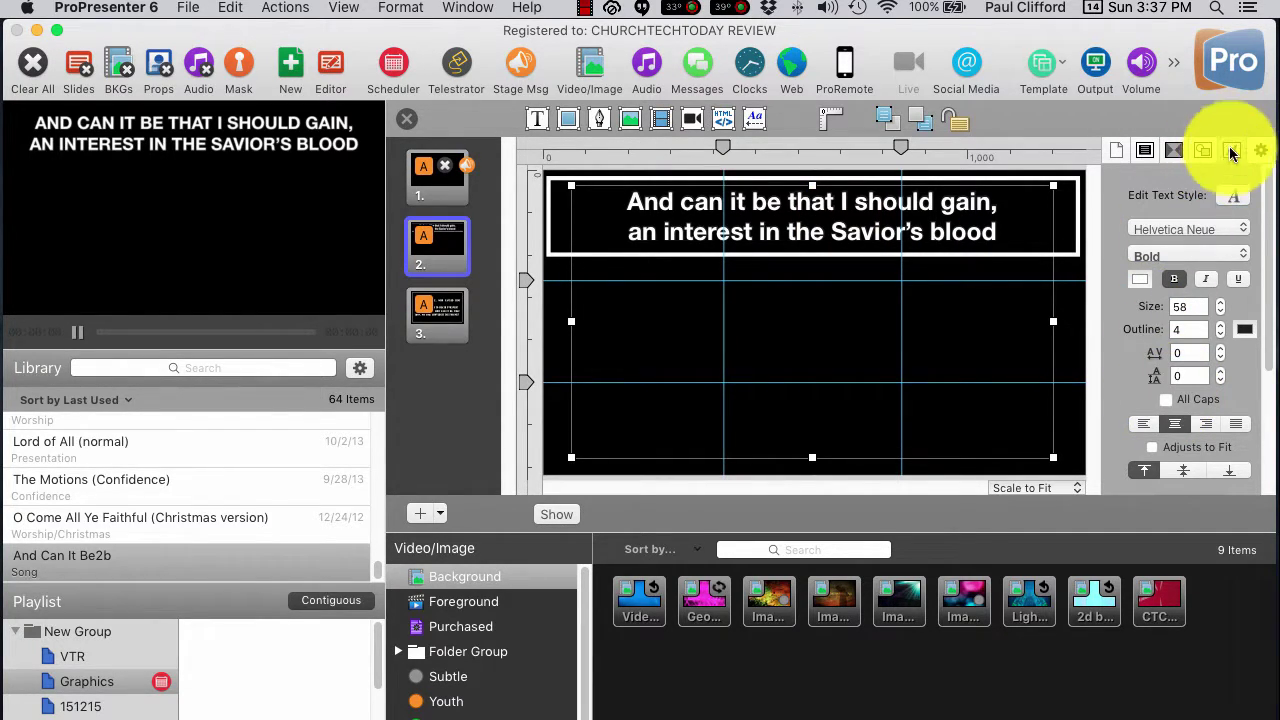
Try the All Caps option and the Capitals font on the lyrics, restoring normal case and Helvetica Neue Bold
{"action": "left_click", "coordinate": [1166, 400]}
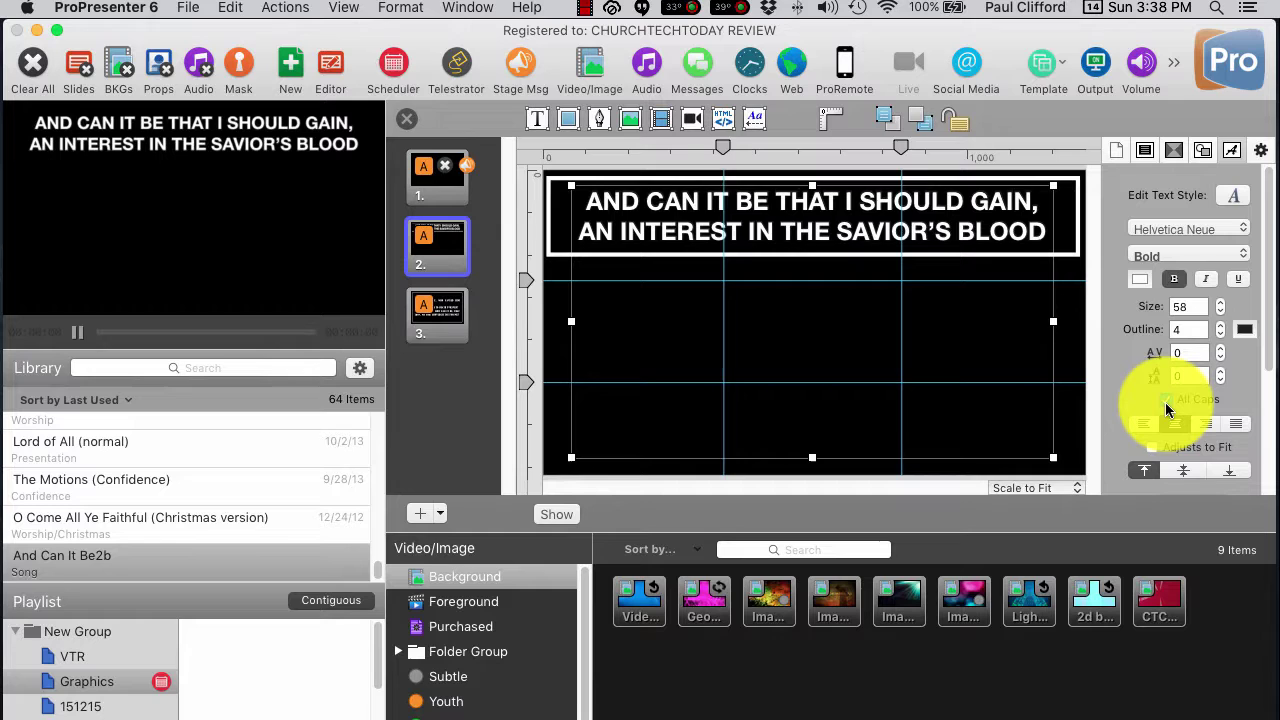
{"action": "left_click", "coordinate": [1165, 402]}
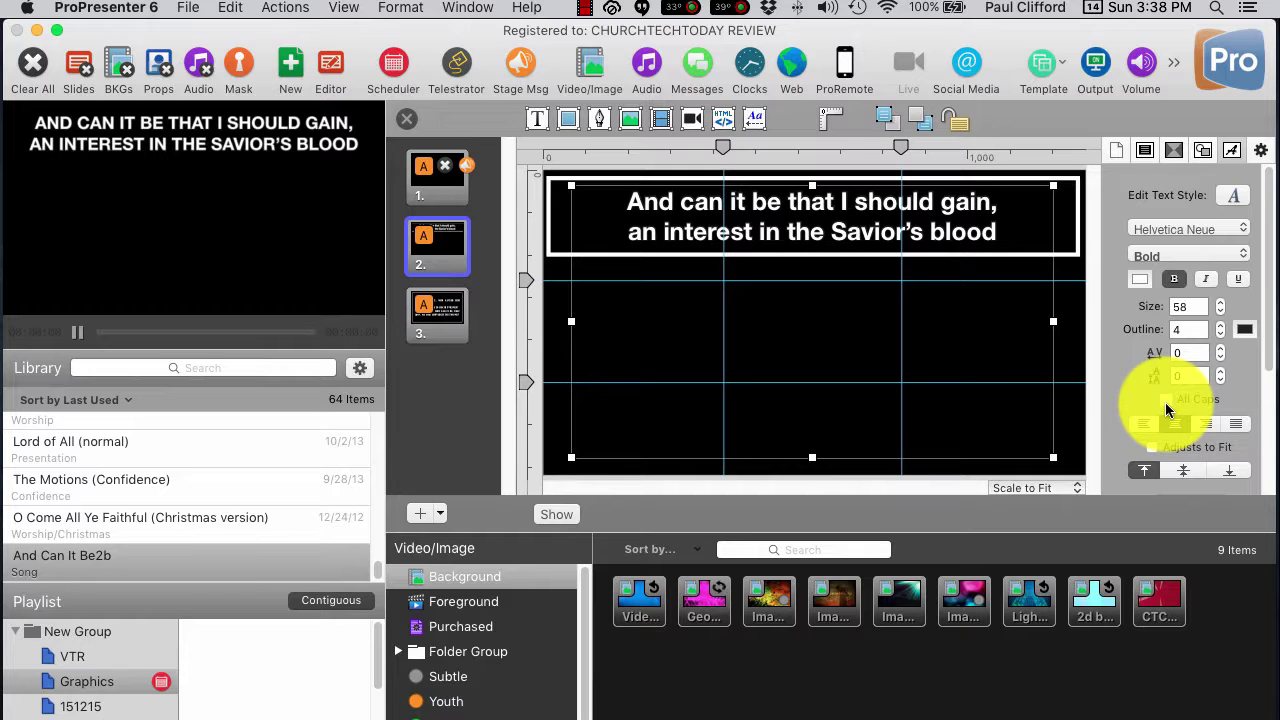
{"action": "left_click", "coordinate": [1243, 230]}
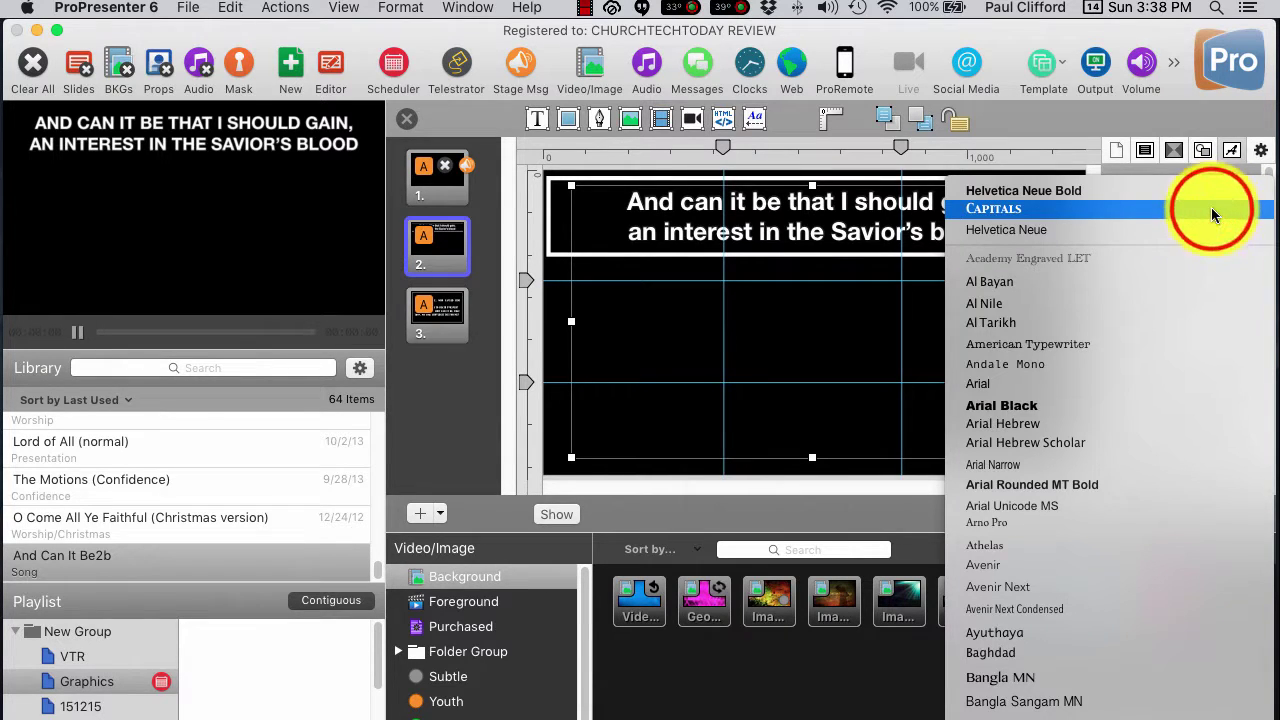
{"action": "left_click", "coordinate": [1211, 207]}
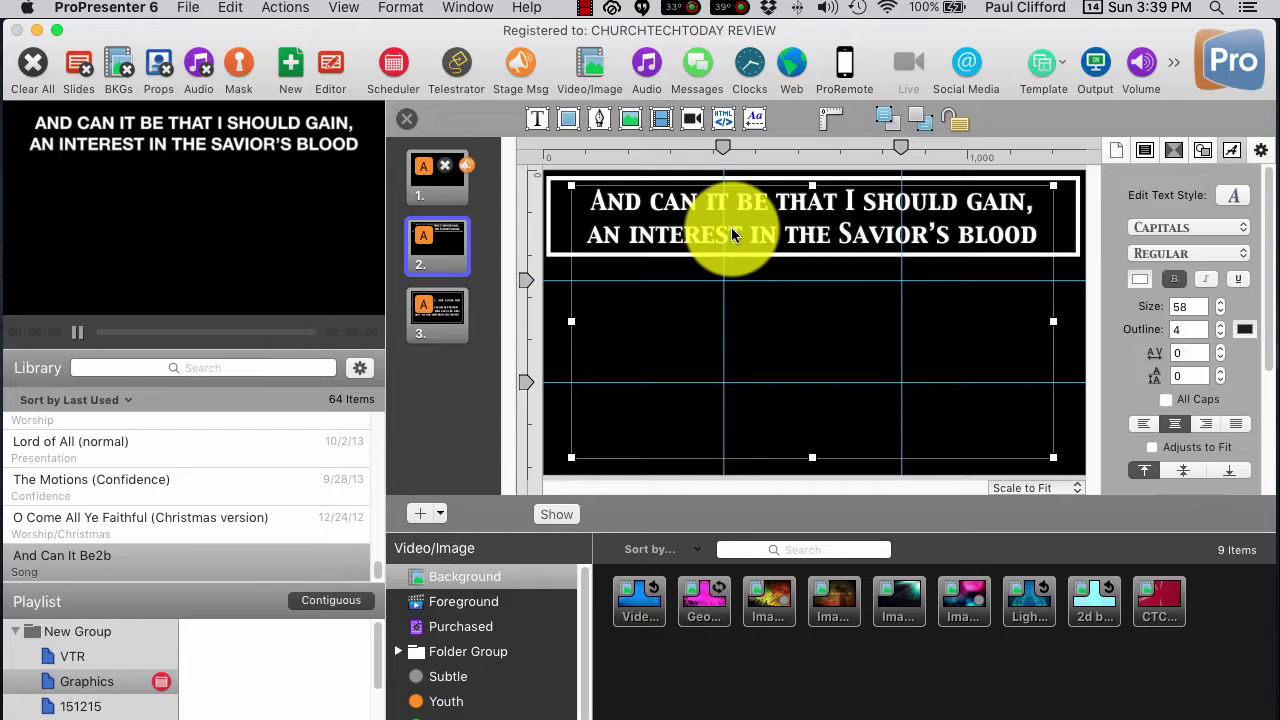
{"action": "left_click", "coordinate": [1247, 230]}
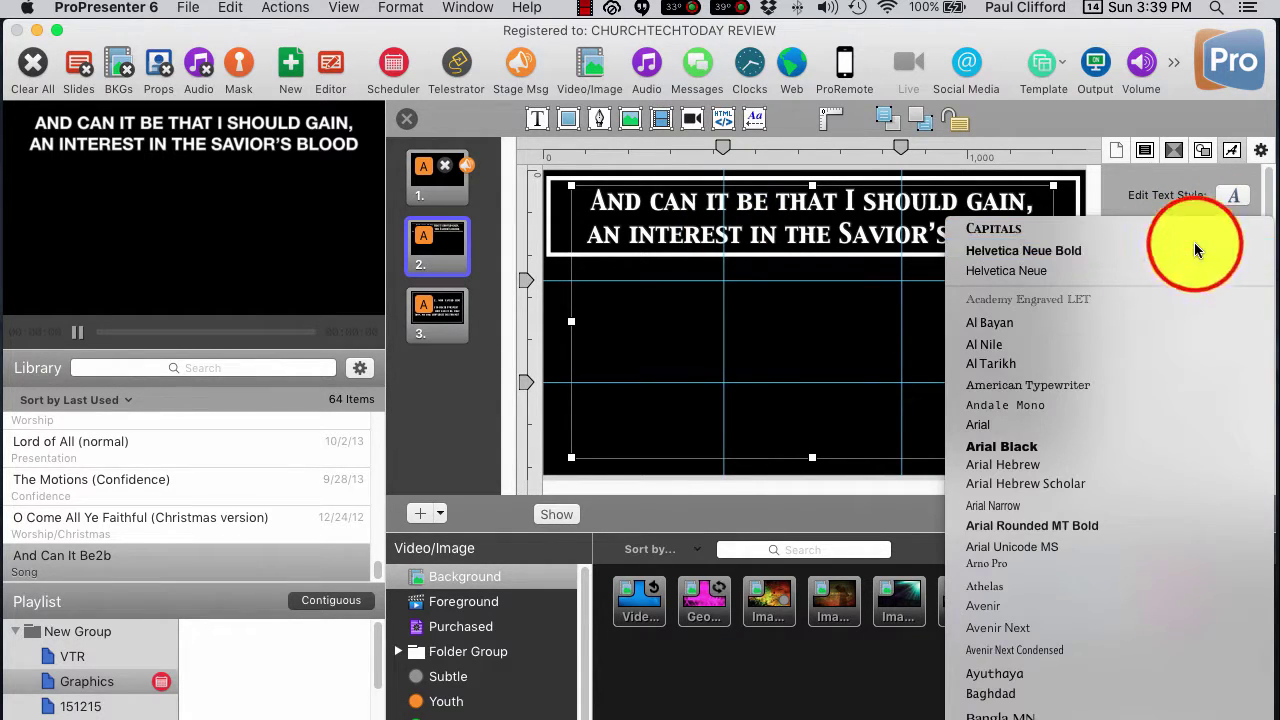
{"action": "left_click", "coordinate": [1194, 246]}
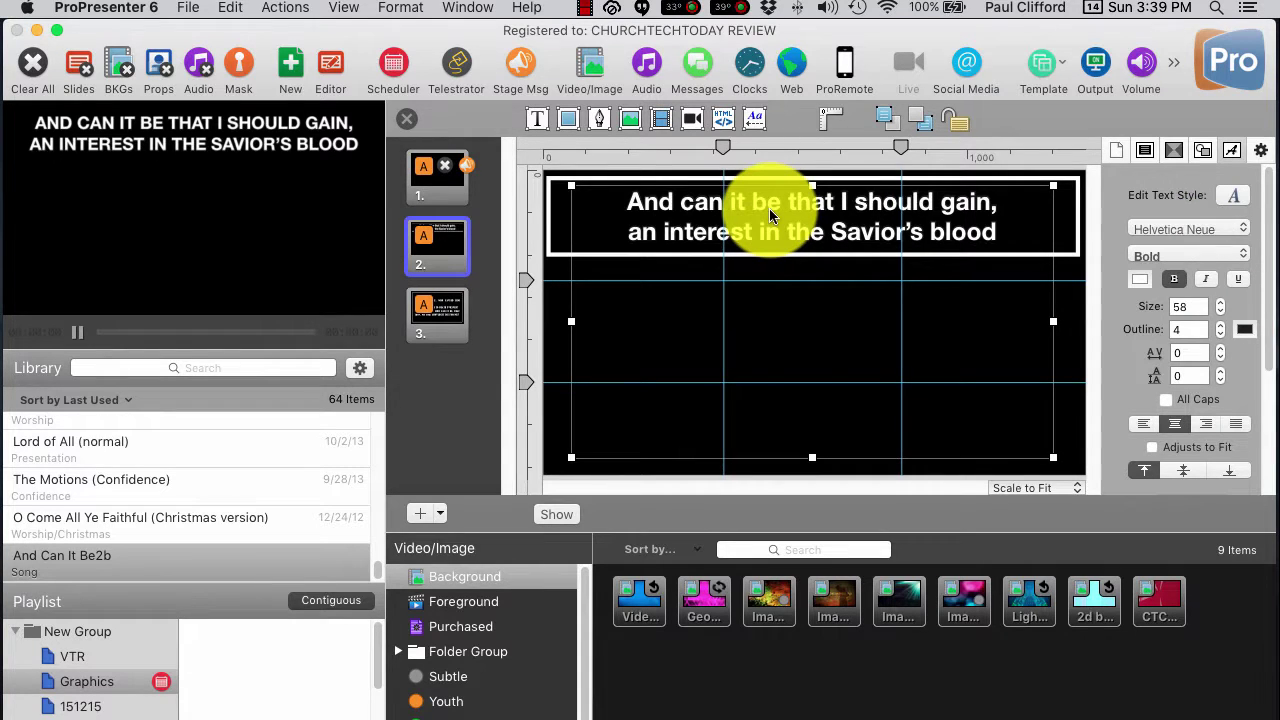
Select all the lyrics text inside the slide's text box and apply the Capitalize transformation
{"action": "left_click", "coordinate": [759, 229]}
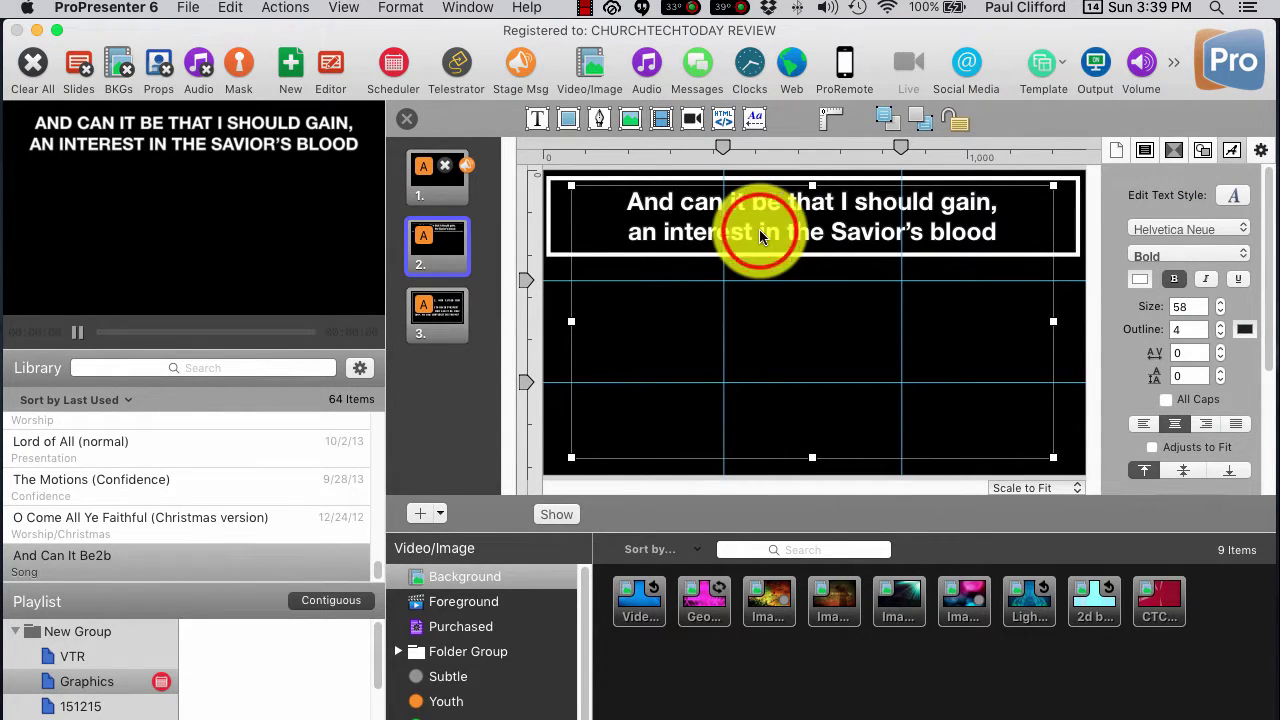
{"action": "double_click", "coordinate": [759, 229]}
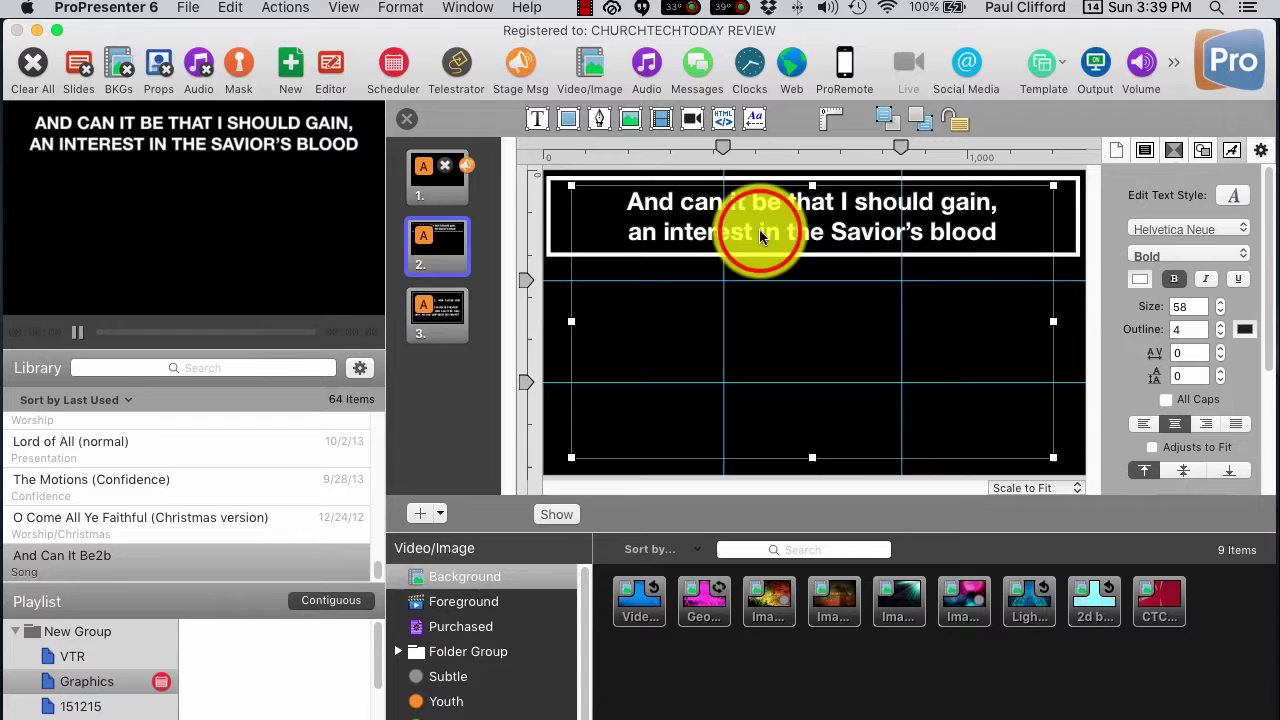
{"action": "double_click", "coordinate": [766, 221]}
{"action": "key", "text": "super+a"}
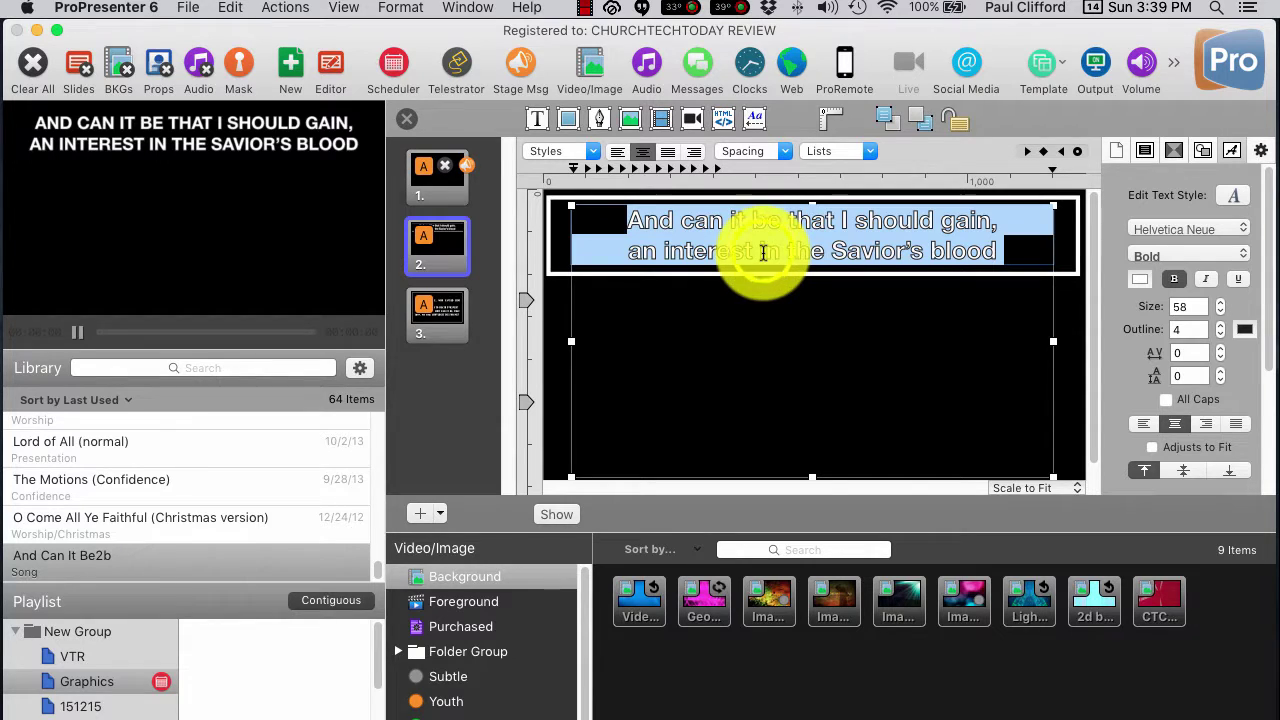
{"action": "right_click", "coordinate": [763, 254]}
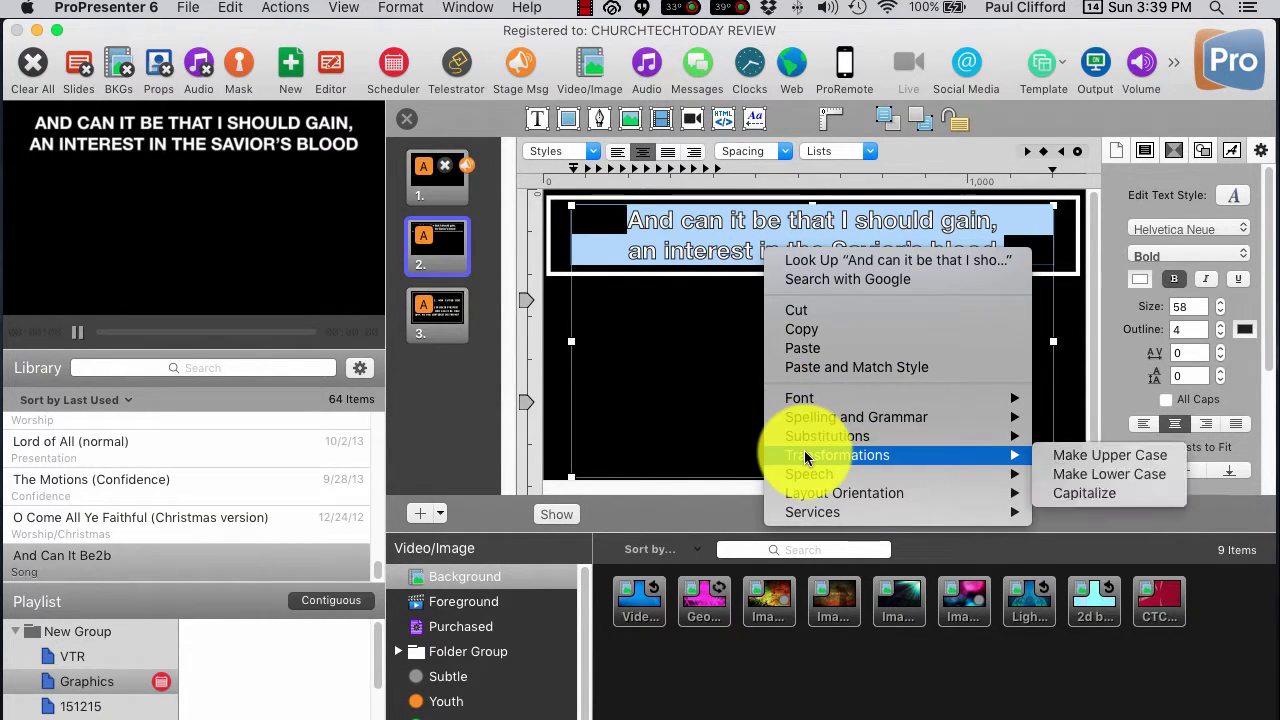
{"action": "mouse_move", "coordinate": [1010, 455]}
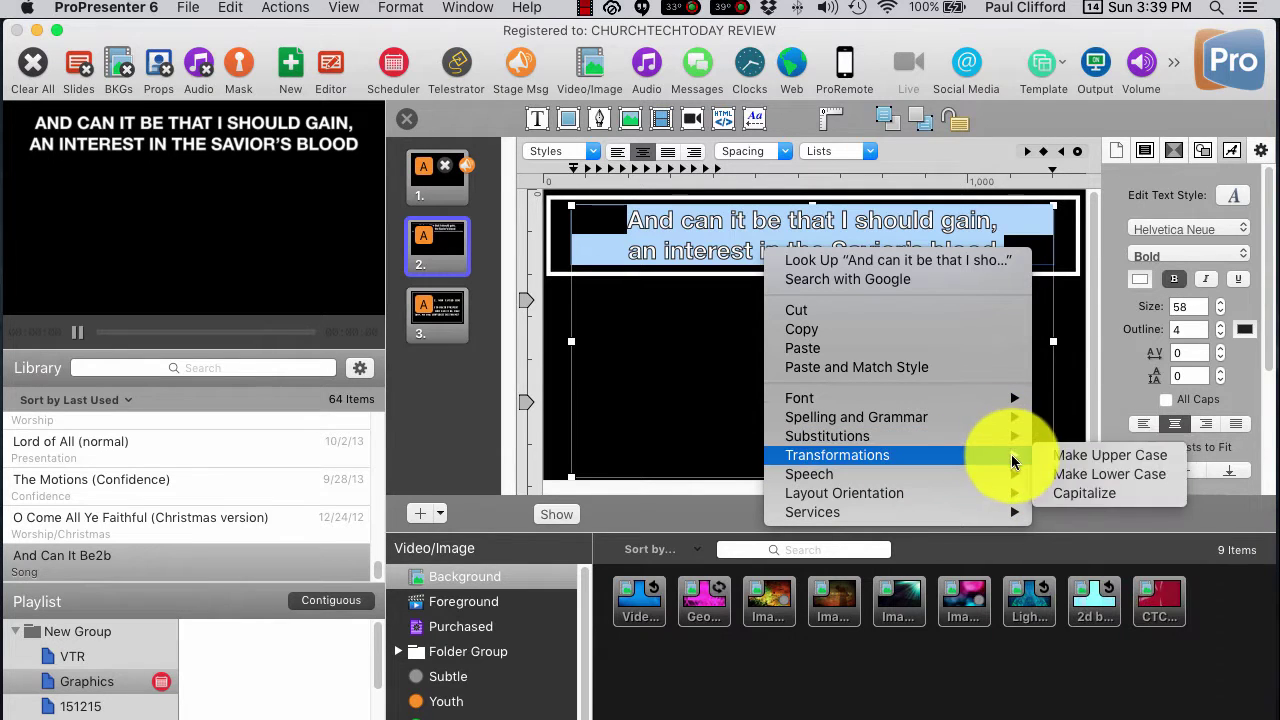
{"action": "left_click", "coordinate": [1086, 493]}
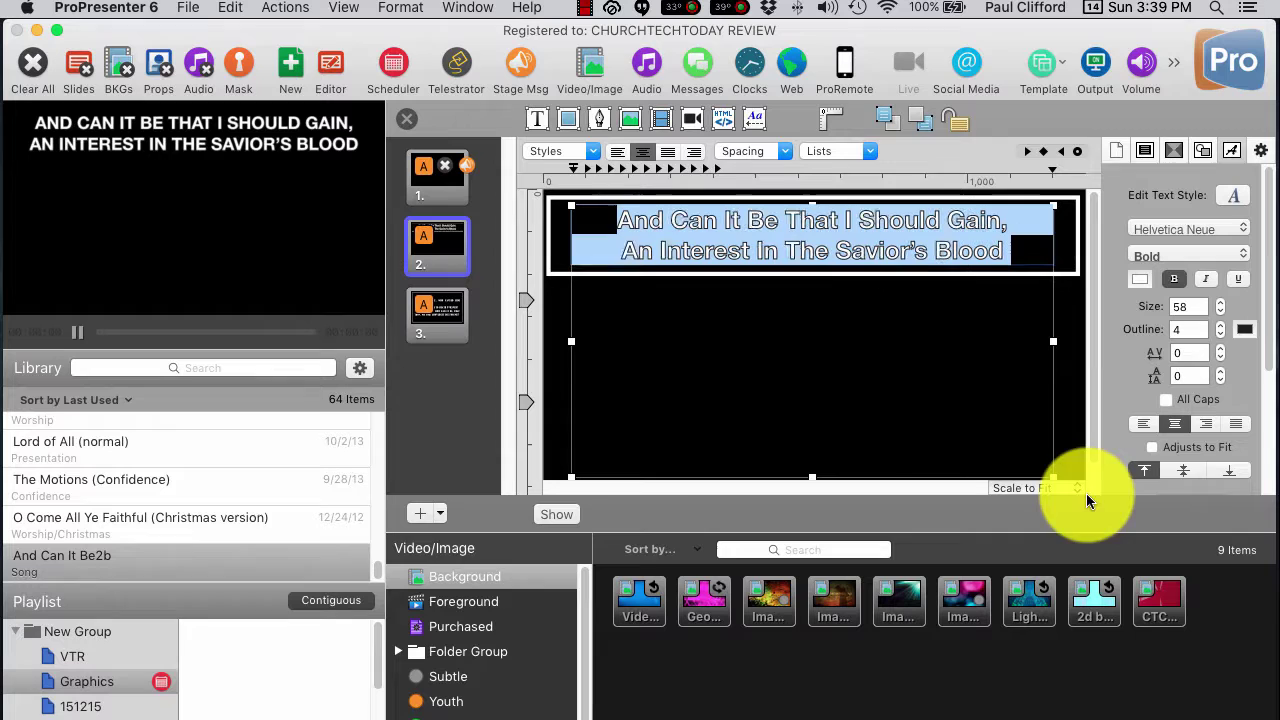
Transform the selected lyrics to upper case and close the slide editor
{"action": "right_click", "coordinate": [851, 250]}
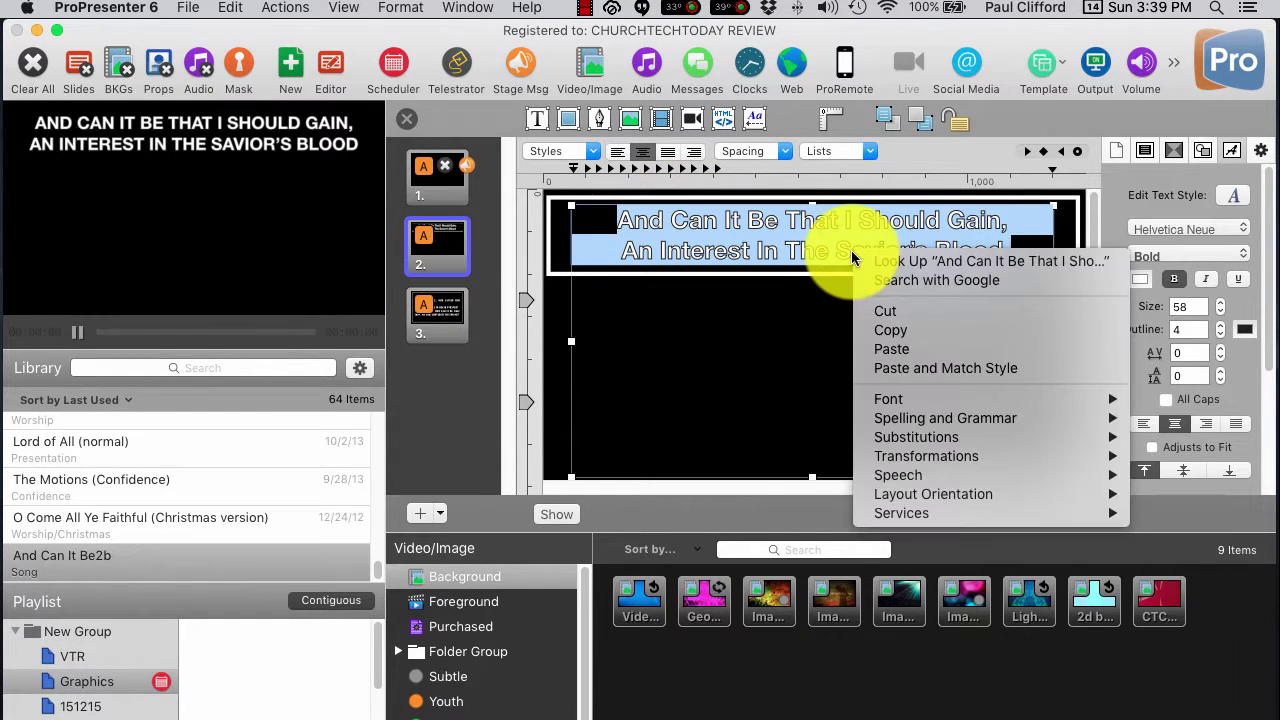
{"action": "mouse_move", "coordinate": [943, 452]}
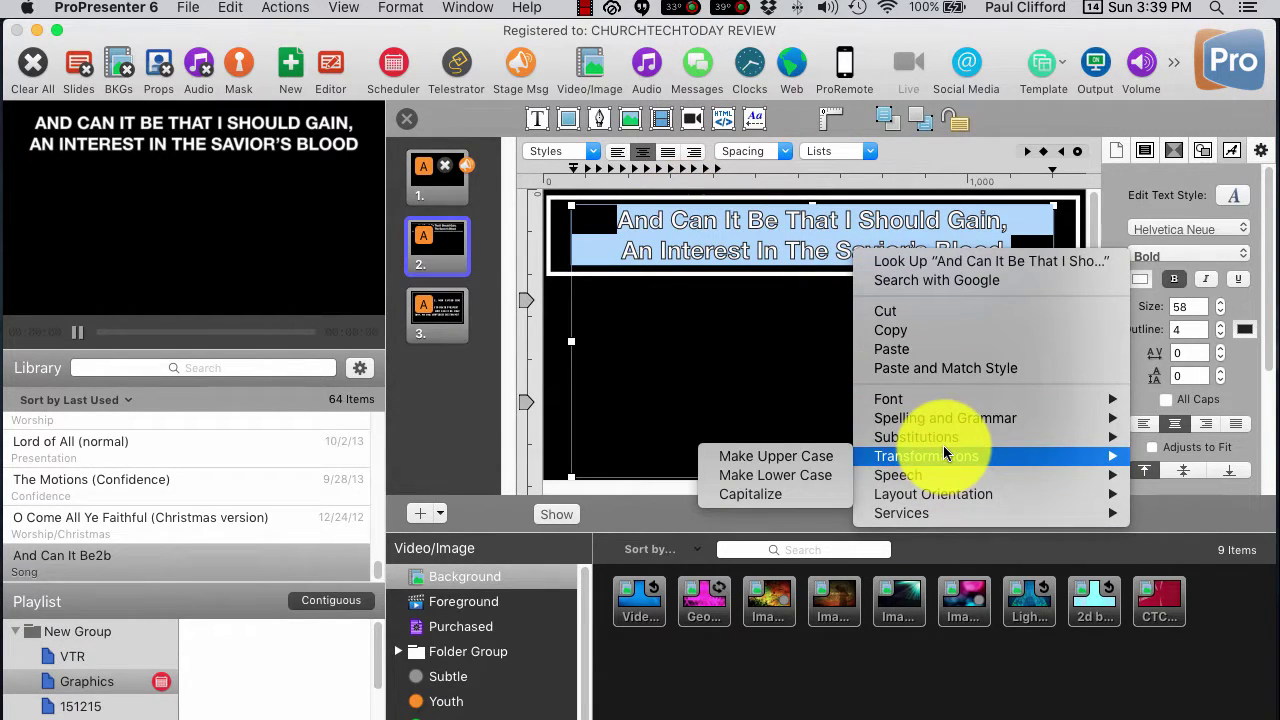
{"action": "left_click", "coordinate": [779, 459]}
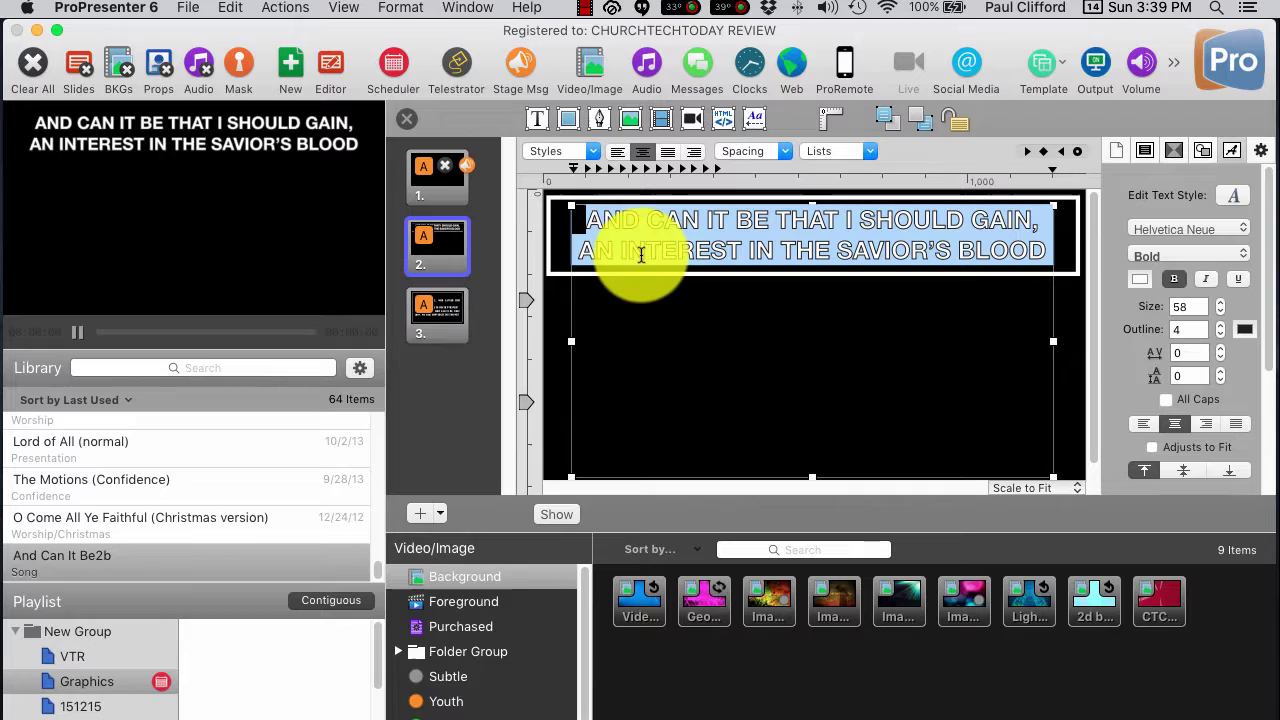
{"action": "left_click", "coordinate": [406, 121]}
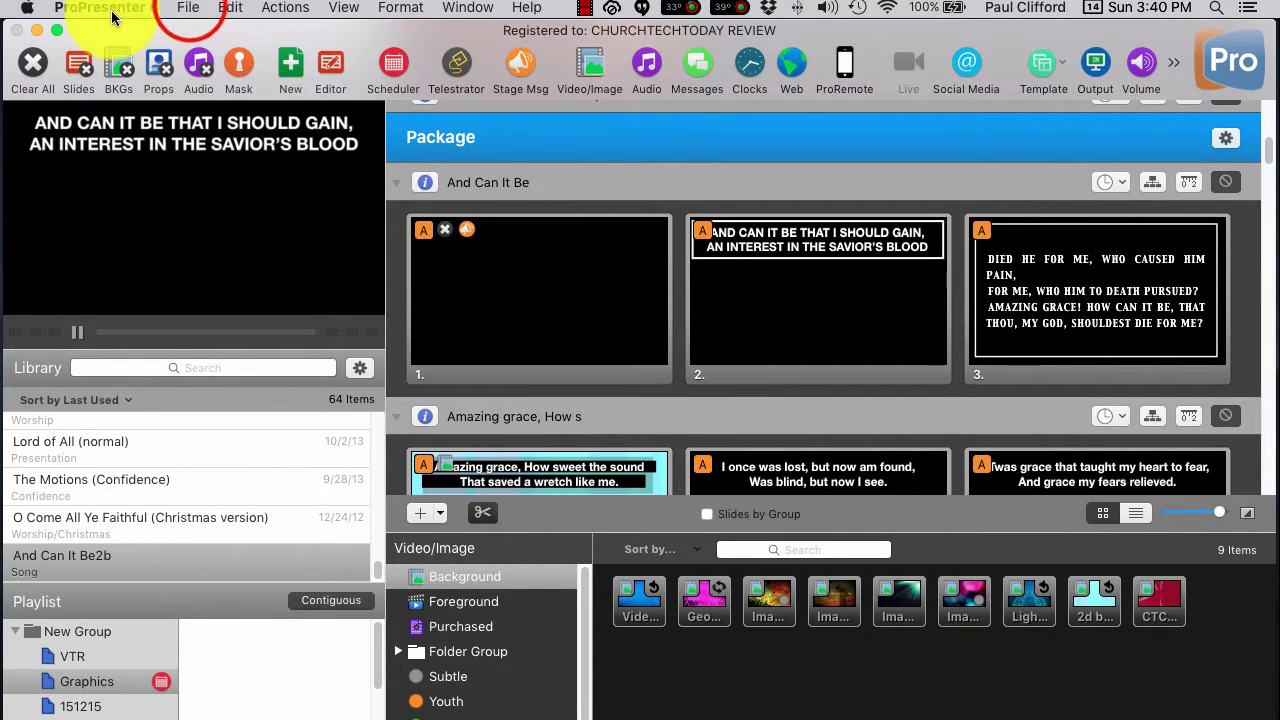
Bring up the plain-text export of the And Can It Be2b document and cancel it
{"action": "left_click", "coordinate": [188, 8]}
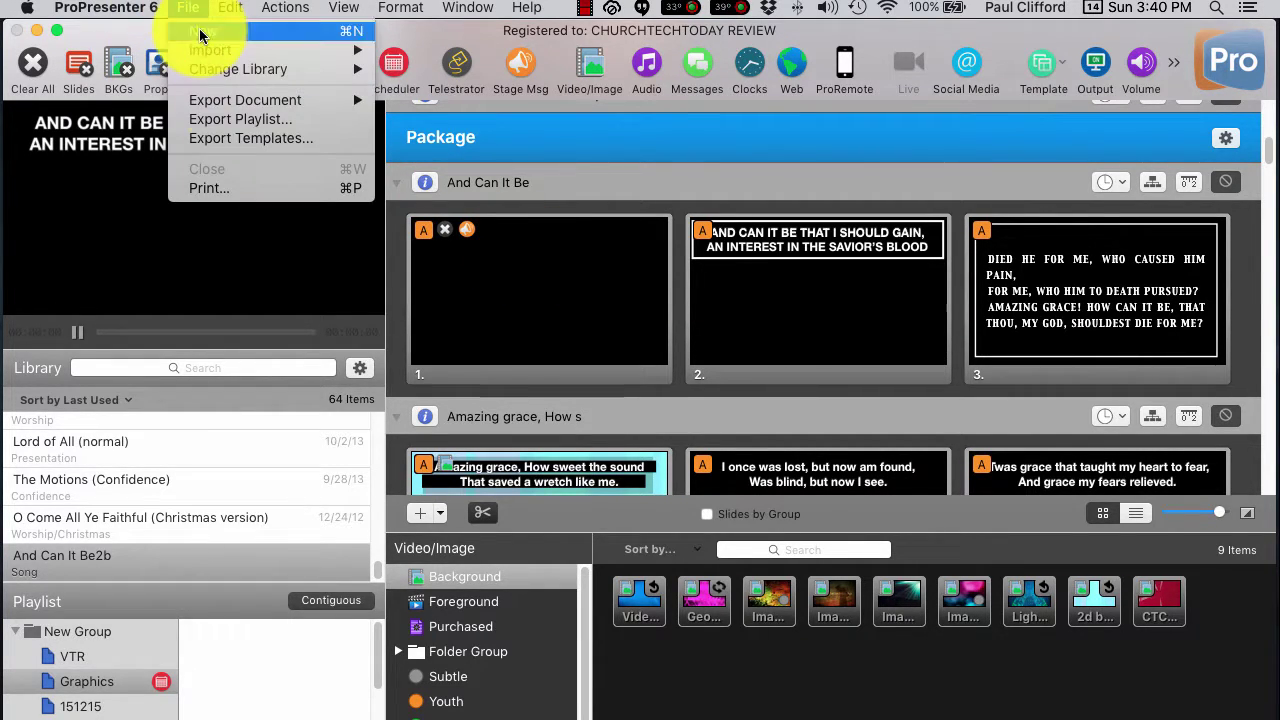
{"action": "mouse_move", "coordinate": [251, 100]}
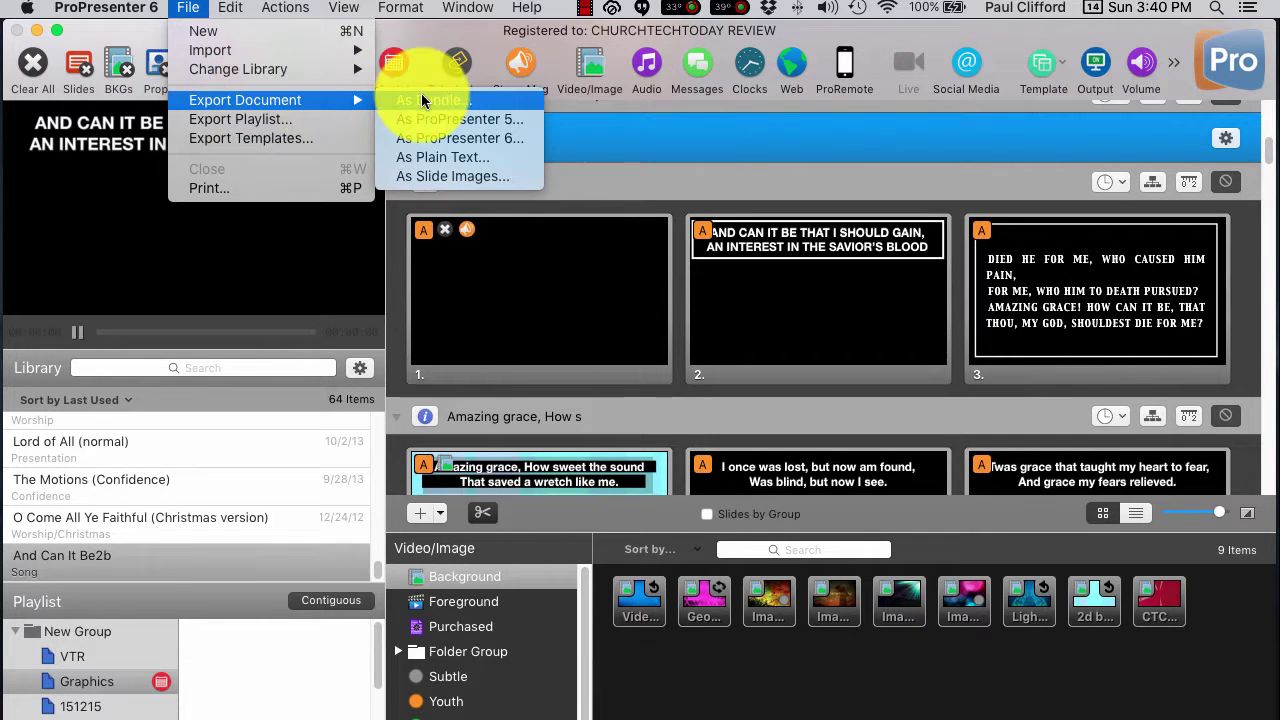
{"action": "left_click", "coordinate": [427, 160]}
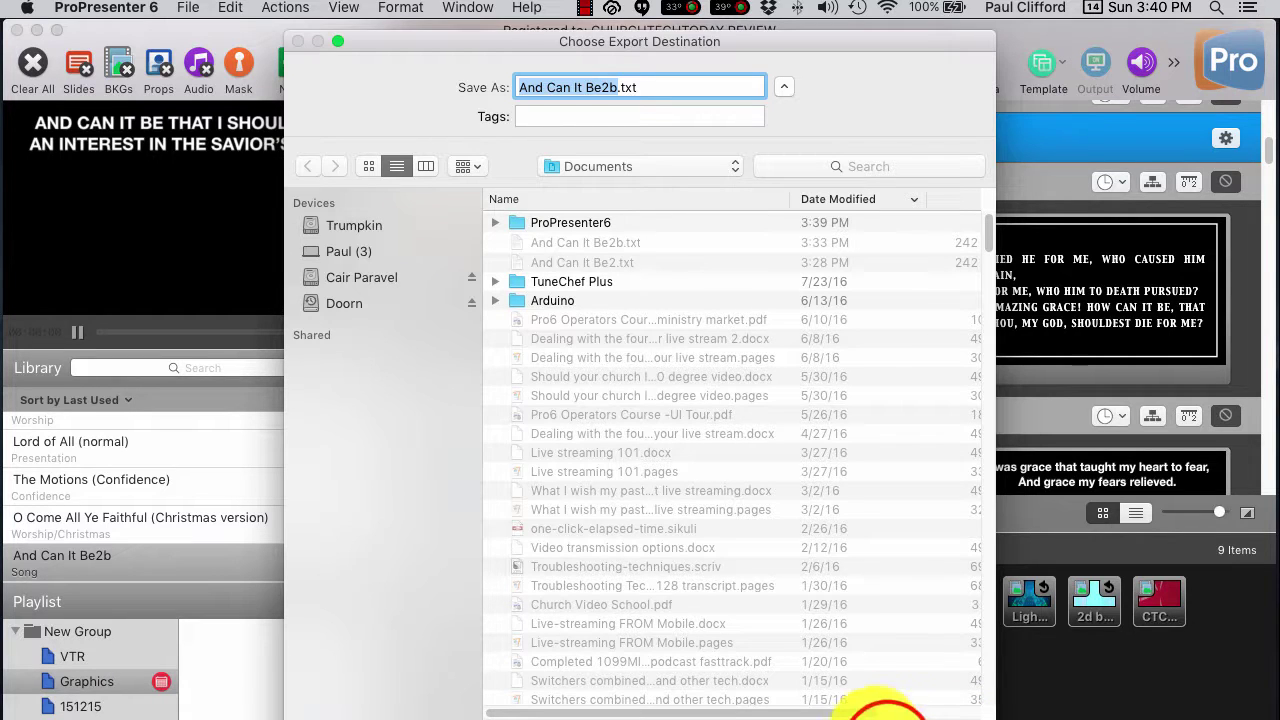
{"action": "key", "text": "Escape"}
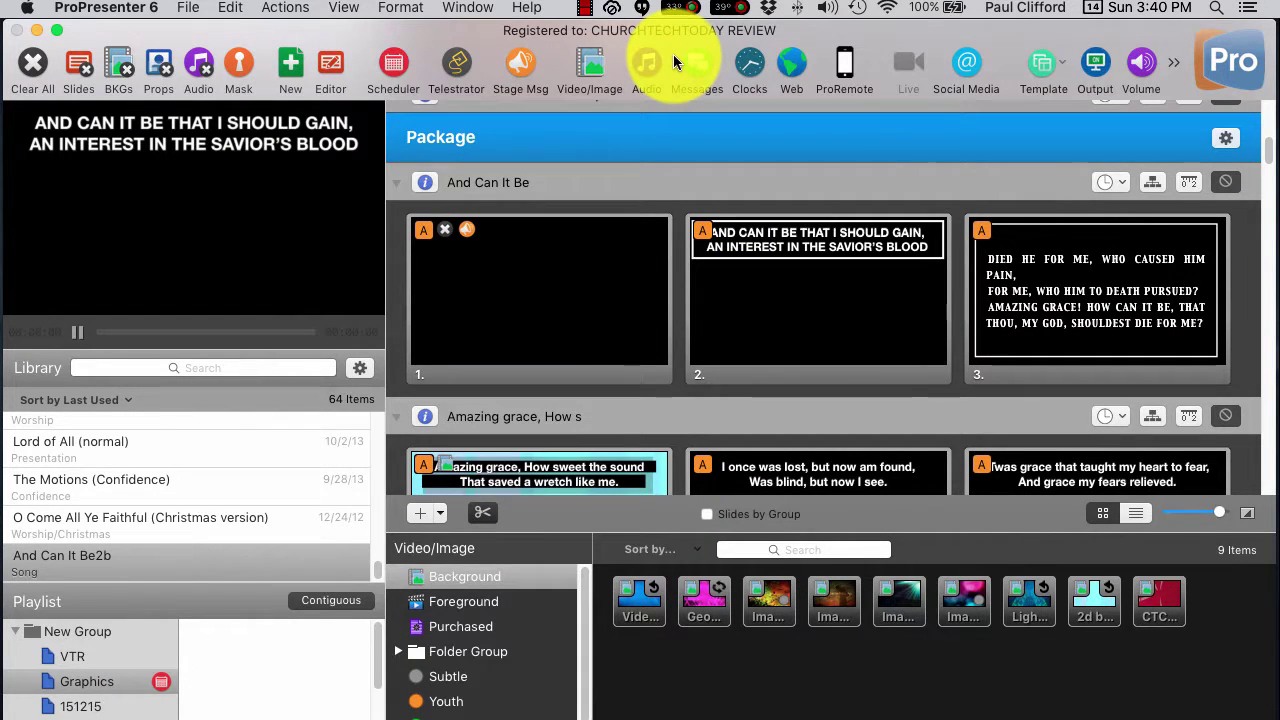
Switch to TextEdit and bring the exported file And Can It Be2.txt to the front
{"action": "key", "text": "super+Tab"}
{"action": "key", "text": "super+Tab"}
{"action": "key", "text": "super+Tab"}
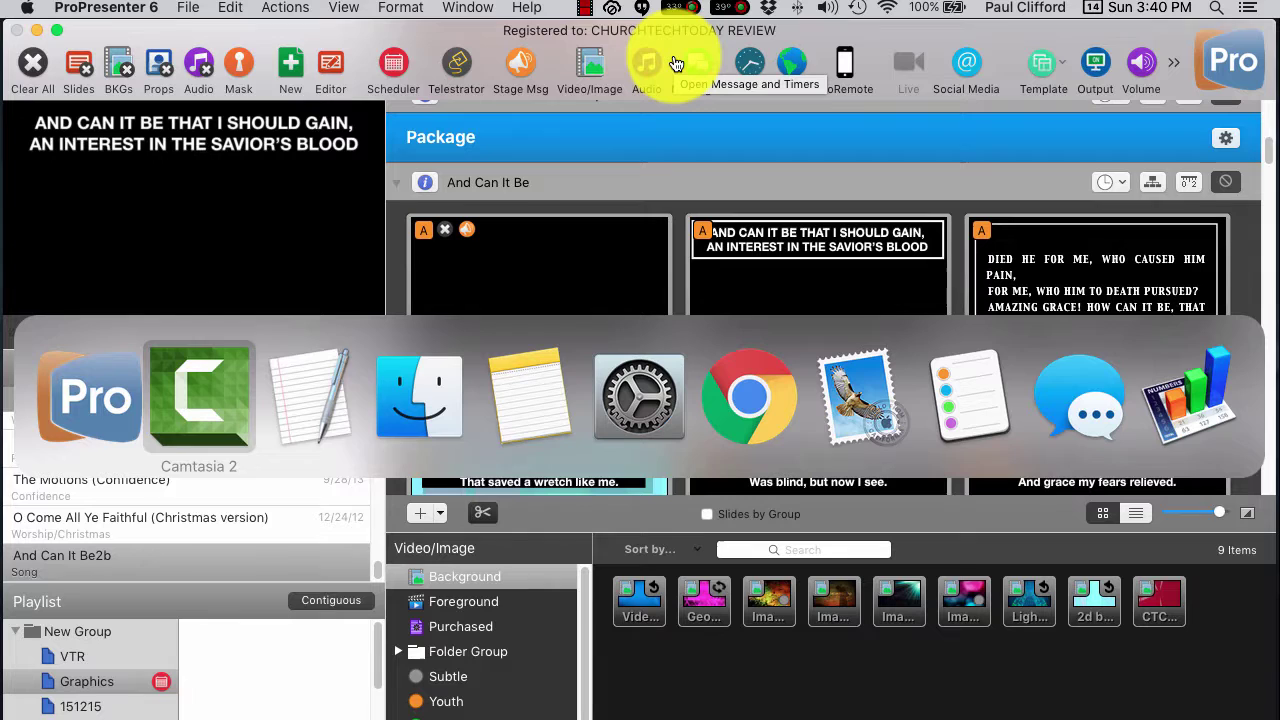
{"action": "key", "text": "super+Tab"}
{"action": "key", "text": "super+Tab"}
{"action": "key", "text": "super+Tab"}
{"action": "key", "text": "super+Tab"}
{"action": "key", "text": "super+Tab"}
{"action": "key", "text": "super+Tab"}
{"action": "key", "text": "super+Tab"}
{"action": "key", "text": "super+Tab"}
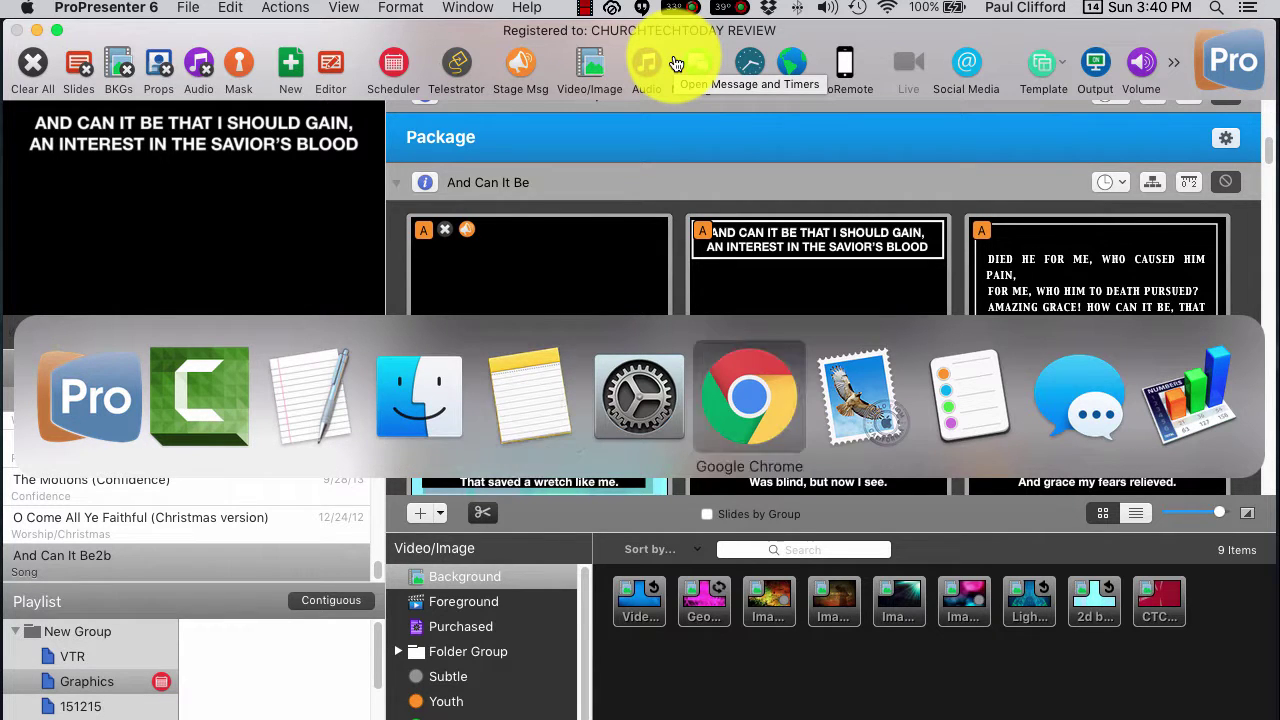
{"action": "key", "text": "super+Tab"}
{"action": "key", "text": "super+Tab"}
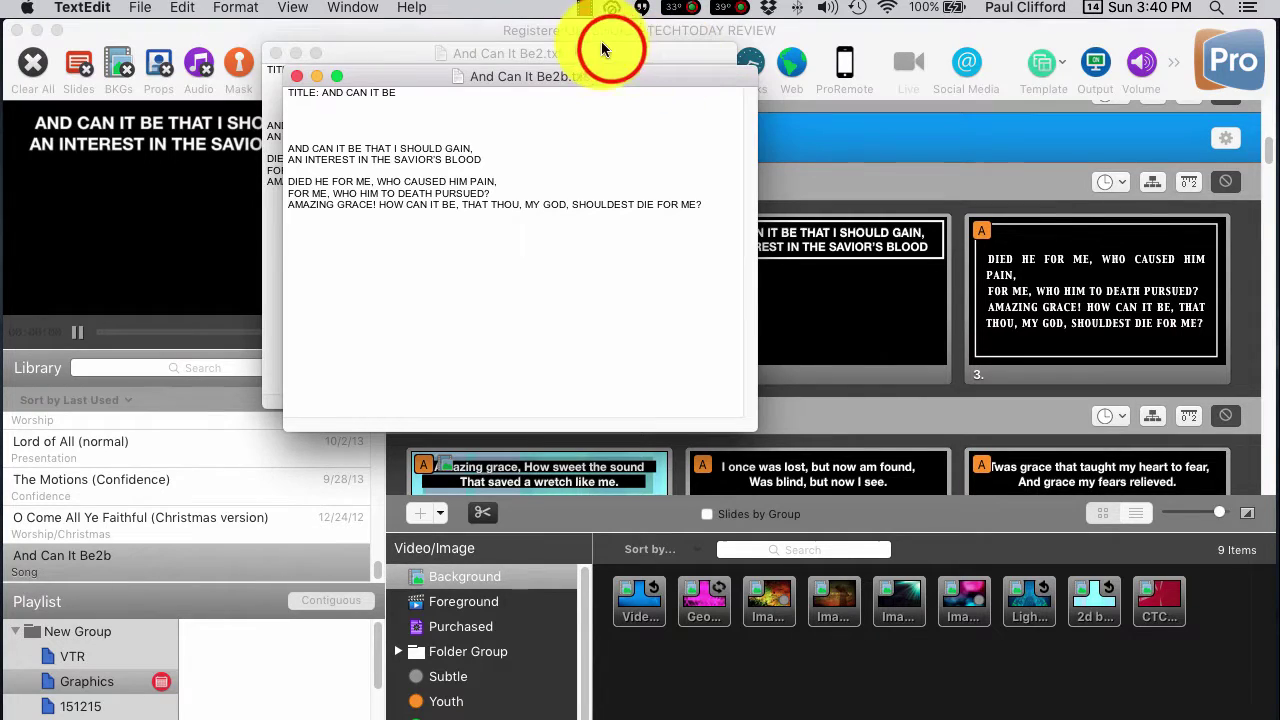
{"action": "left_click", "coordinate": [602, 43]}
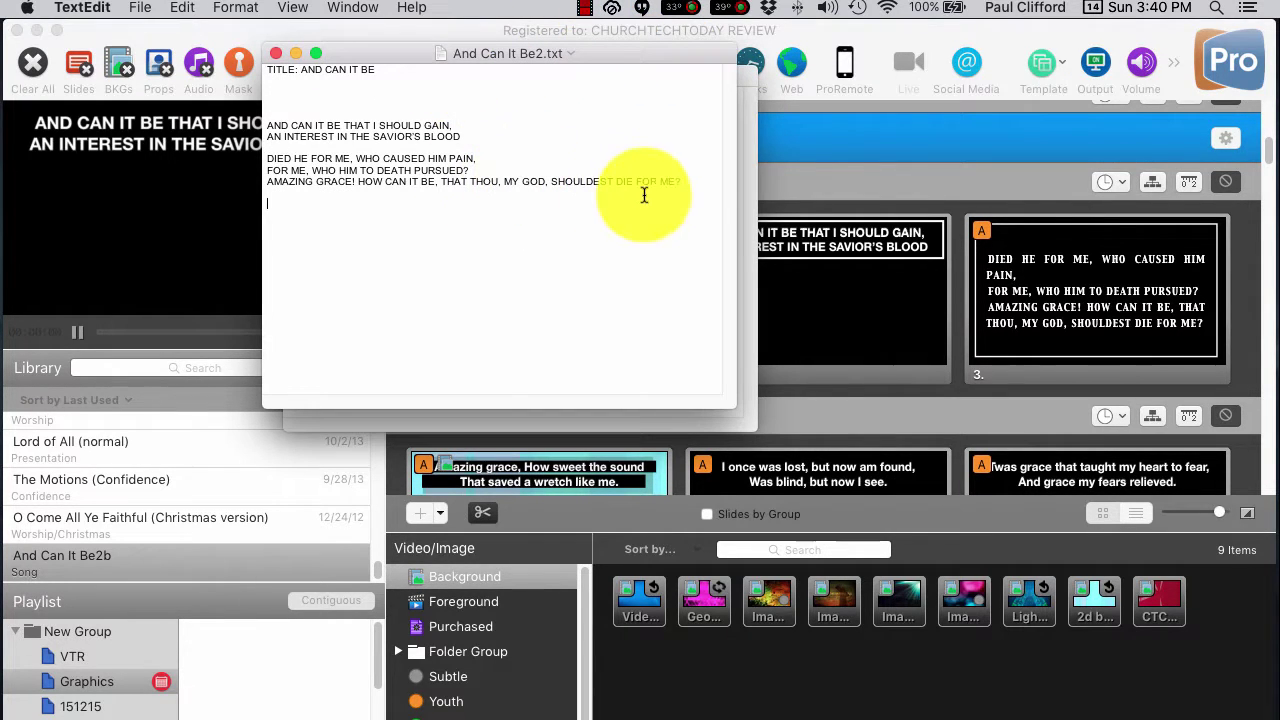
Select all the text in And Can It Be2.txt, from the title through the last lyric line, and make it lower case
{"action": "left_click_drag", "start_coordinate": [686, 177], "coordinate": [300, 15]}
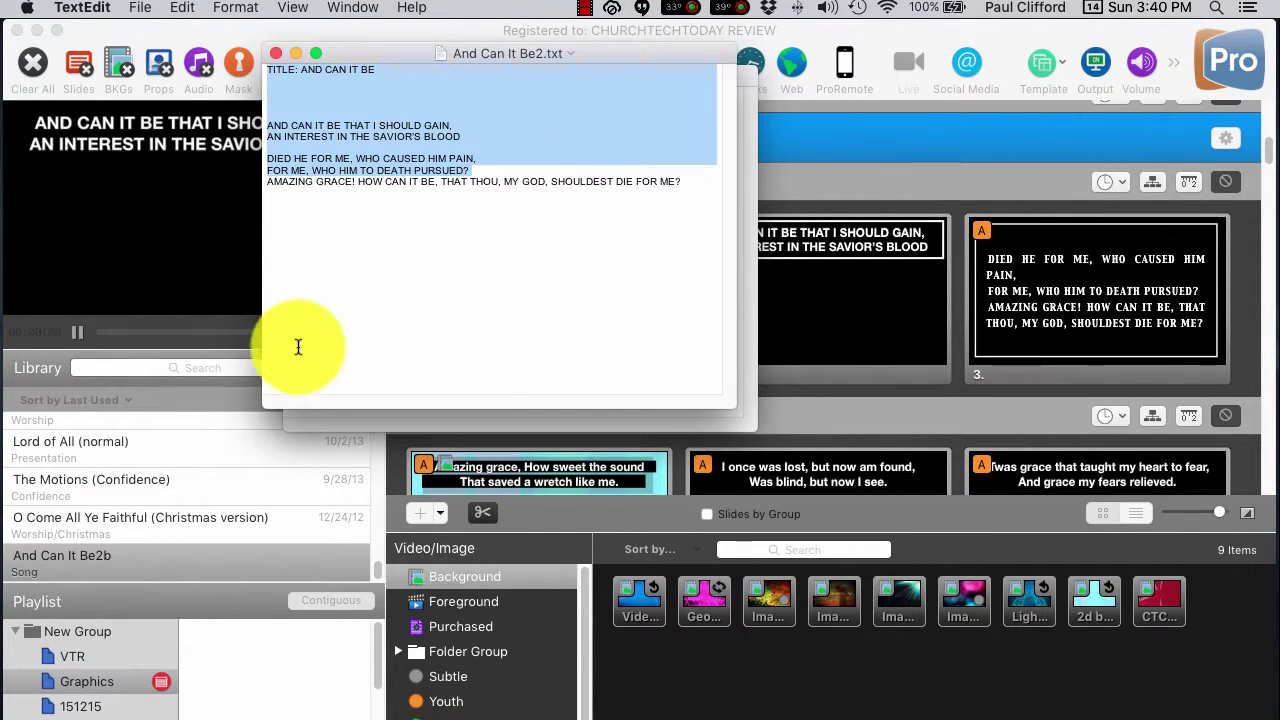
{"action": "left_click_drag", "start_coordinate": [677, 191], "coordinate": [334, 126]}
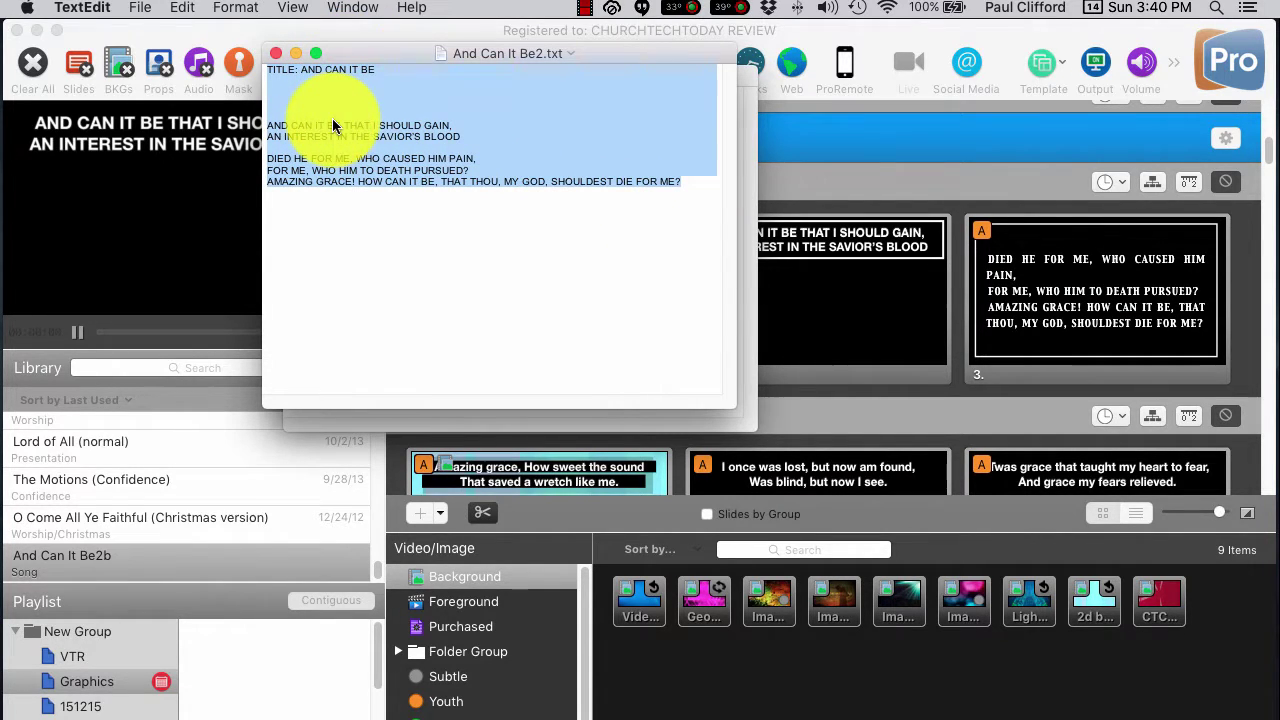
{"action": "right_click", "coordinate": [334, 126]}
{"action": "mouse_move", "coordinate": [388, 345]}
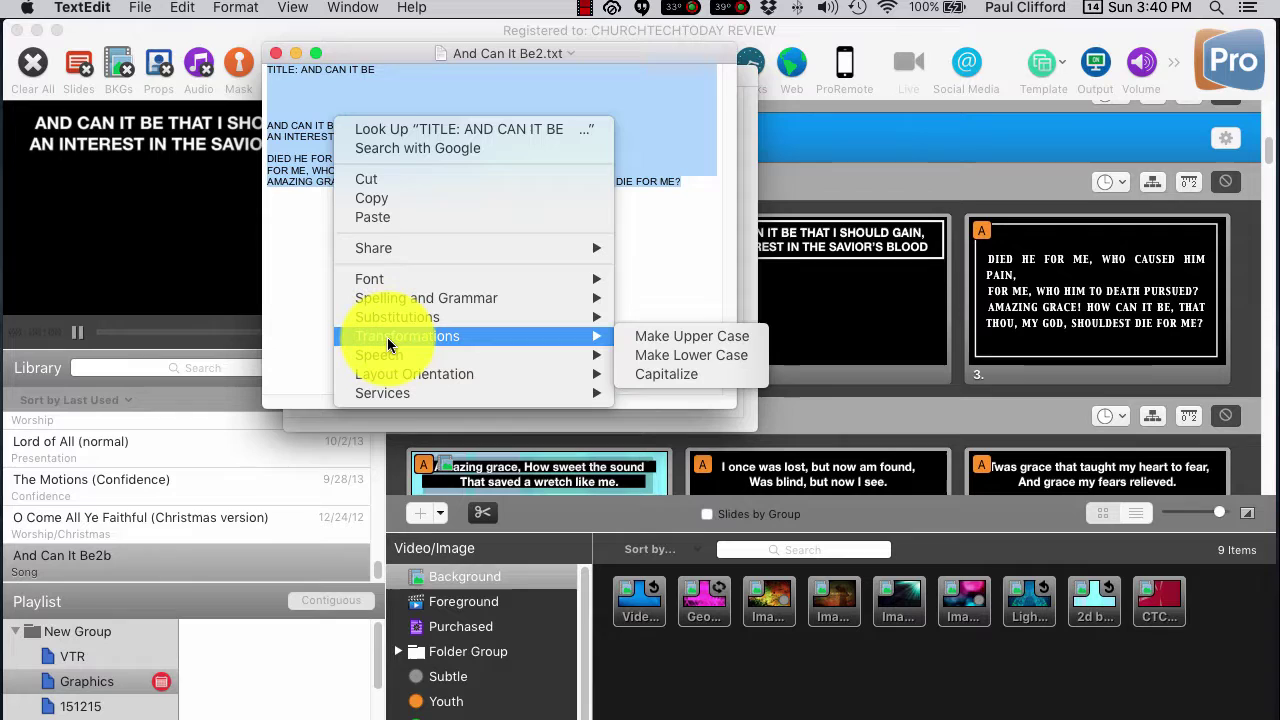
{"action": "left_click", "coordinate": [660, 356]}
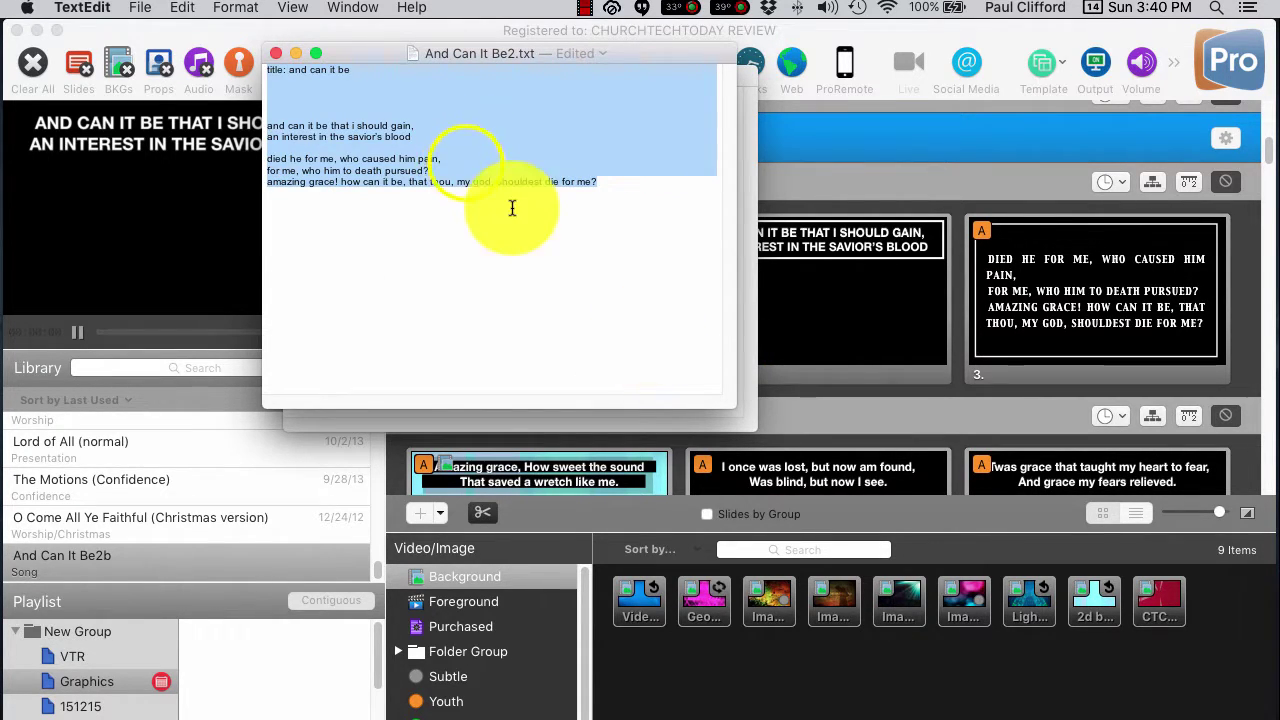
Transform the selected title and lyrics in And Can It Be2.txt to upper case
{"action": "right_click", "coordinate": [466, 168]}
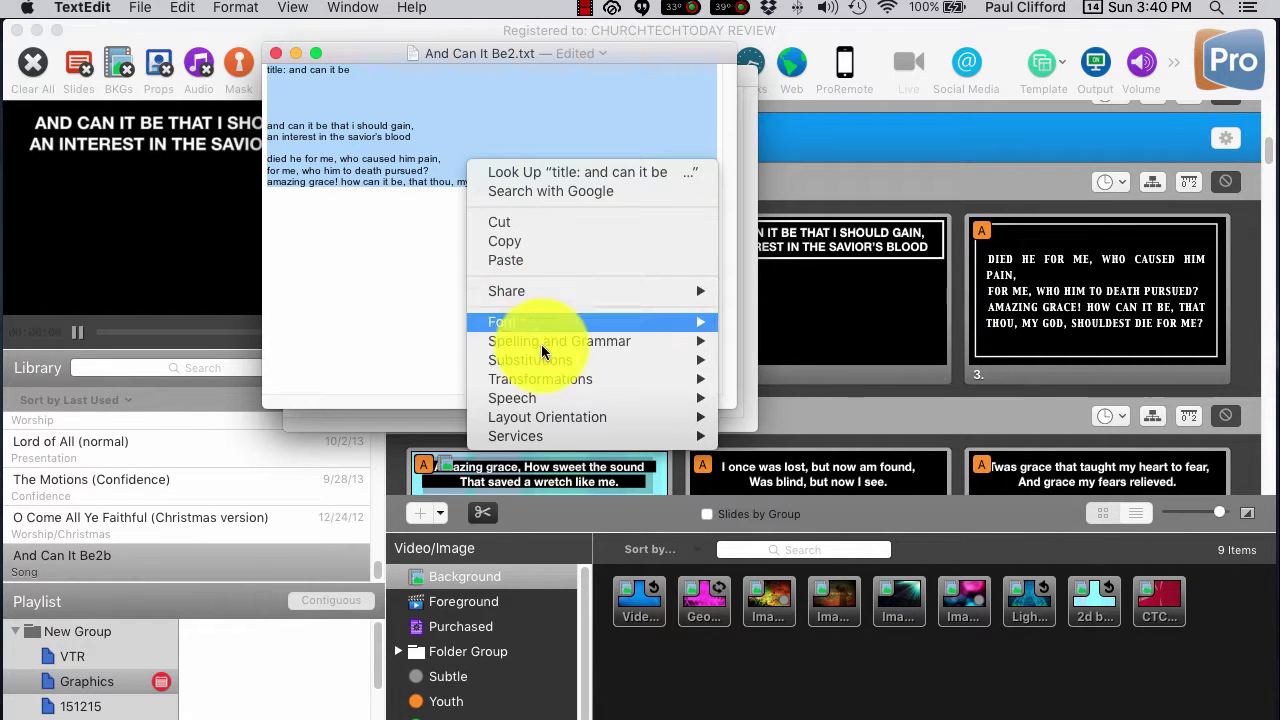
{"action": "mouse_move", "coordinate": [557, 380]}
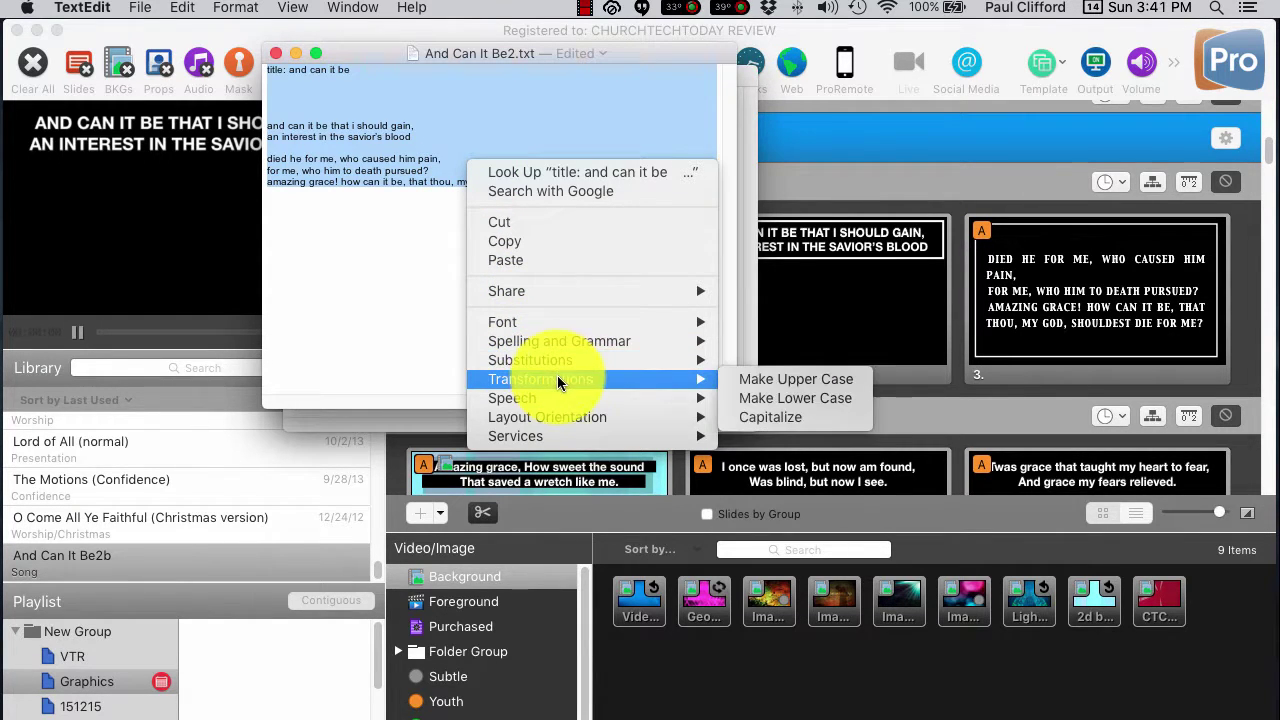
{"action": "left_click", "coordinate": [765, 379]}
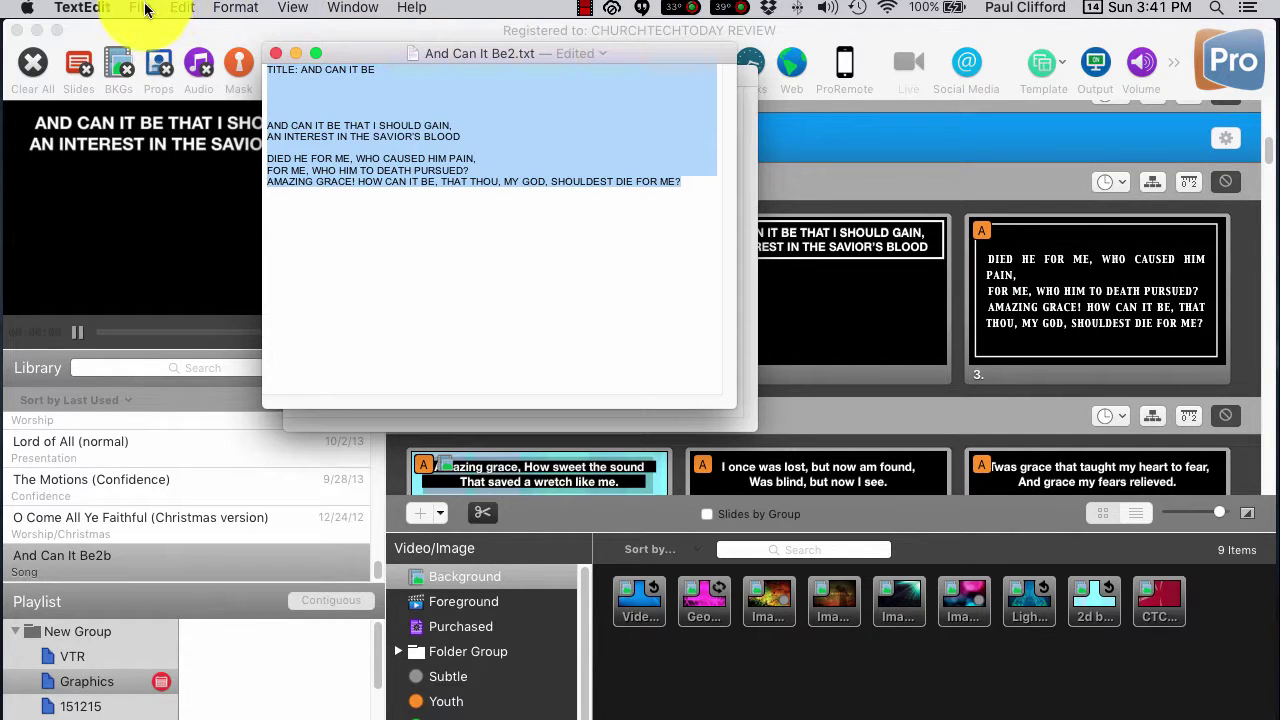
Bring And Can It Be2b.txt to the front in TextEdit, then switch to ProPresenter
{"action": "left_click", "coordinate": [89, 8]}
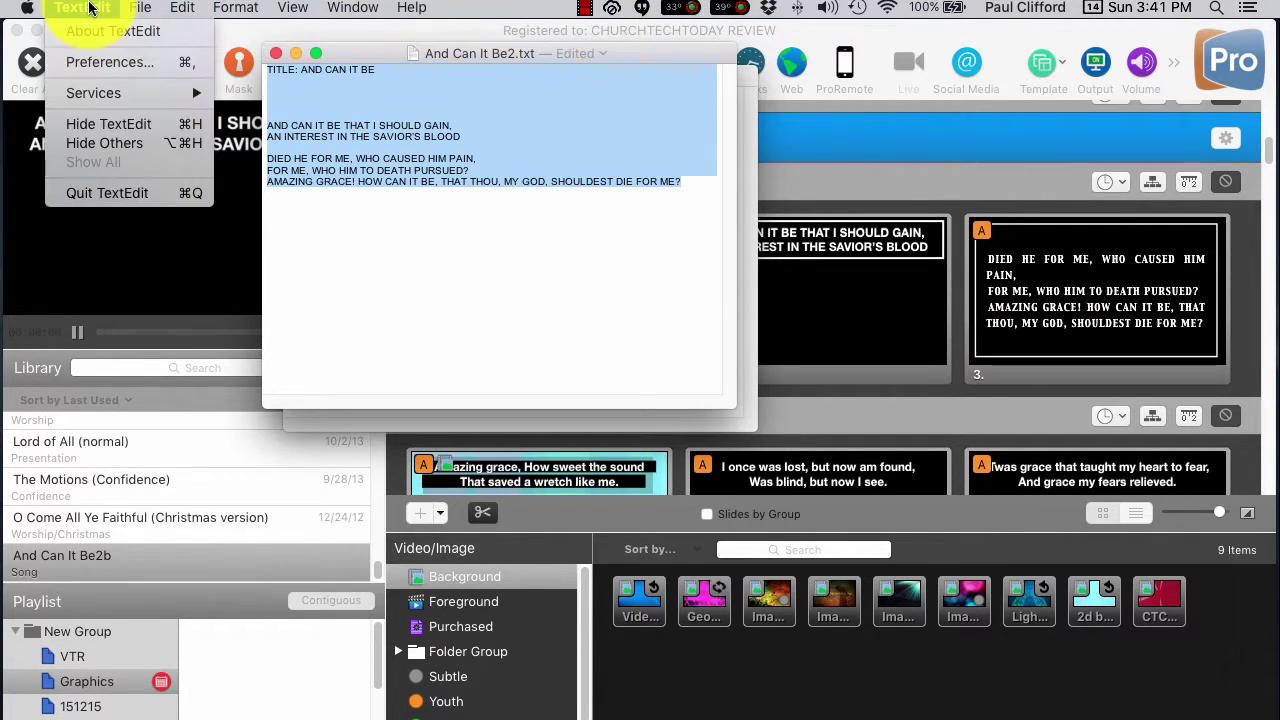
{"action": "mouse_move", "coordinate": [145, 9]}
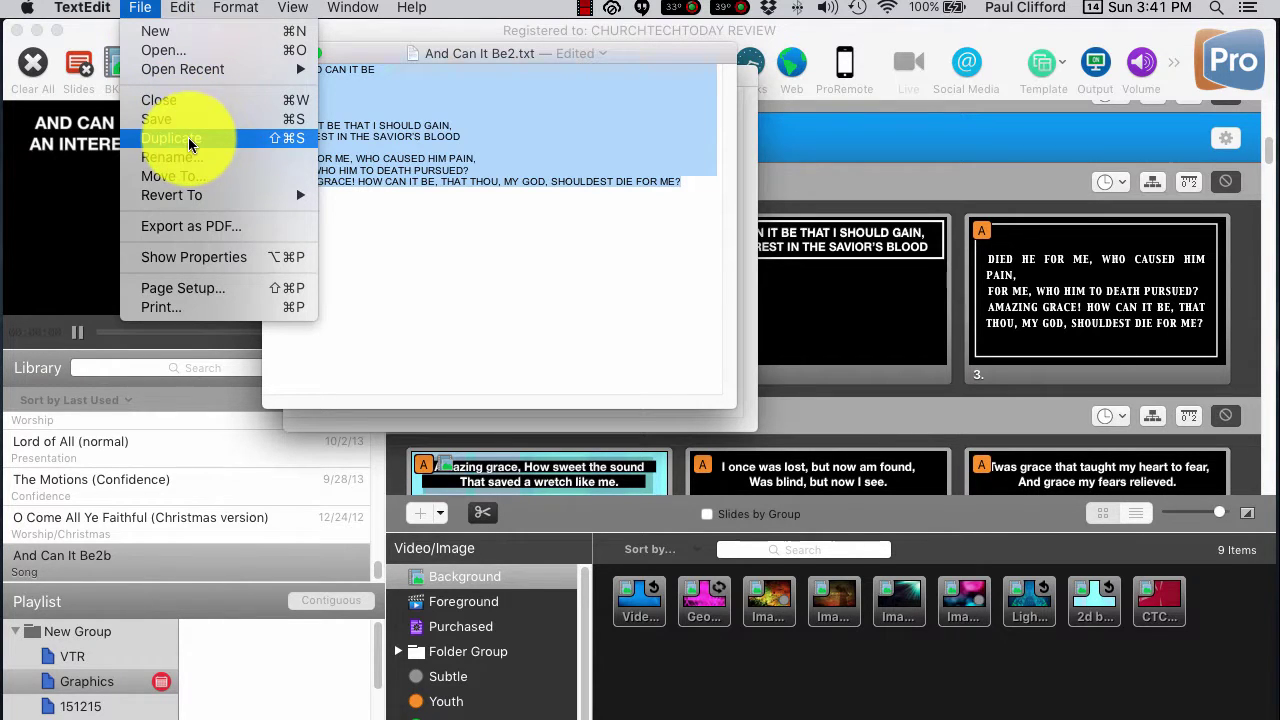
{"action": "left_click", "coordinate": [748, 255]}
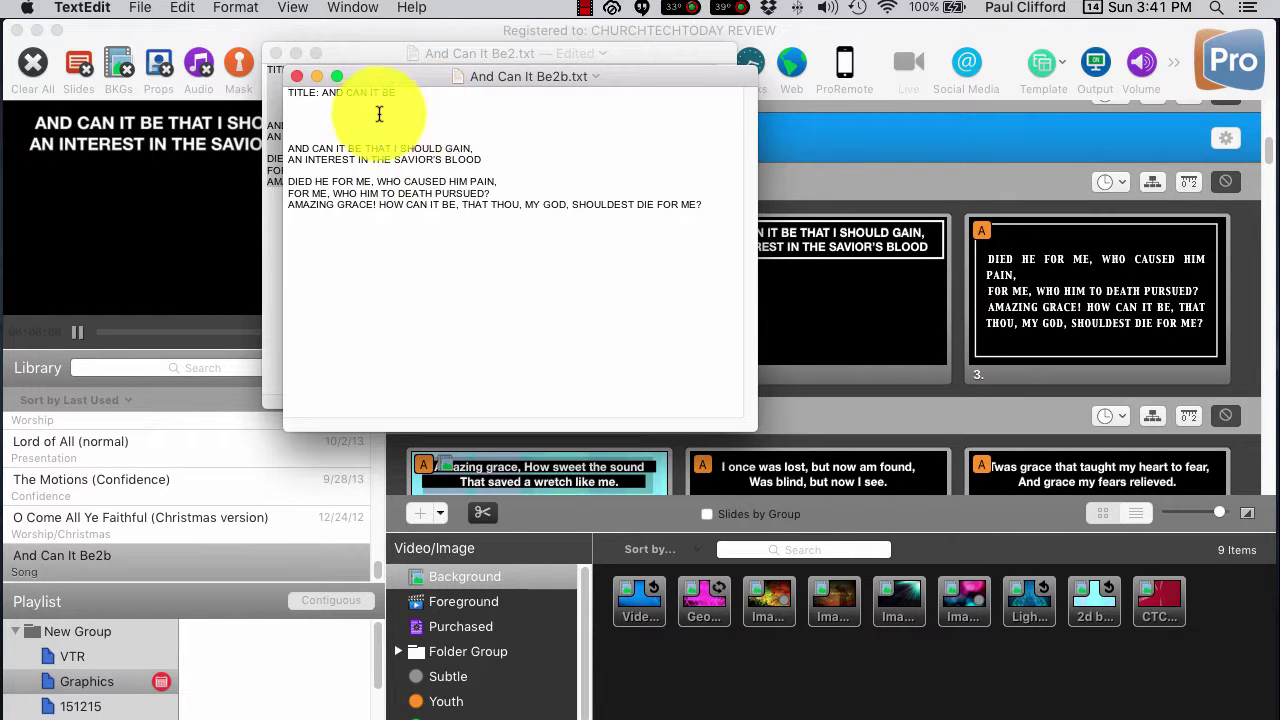
{"action": "left_click", "coordinate": [906, 30]}
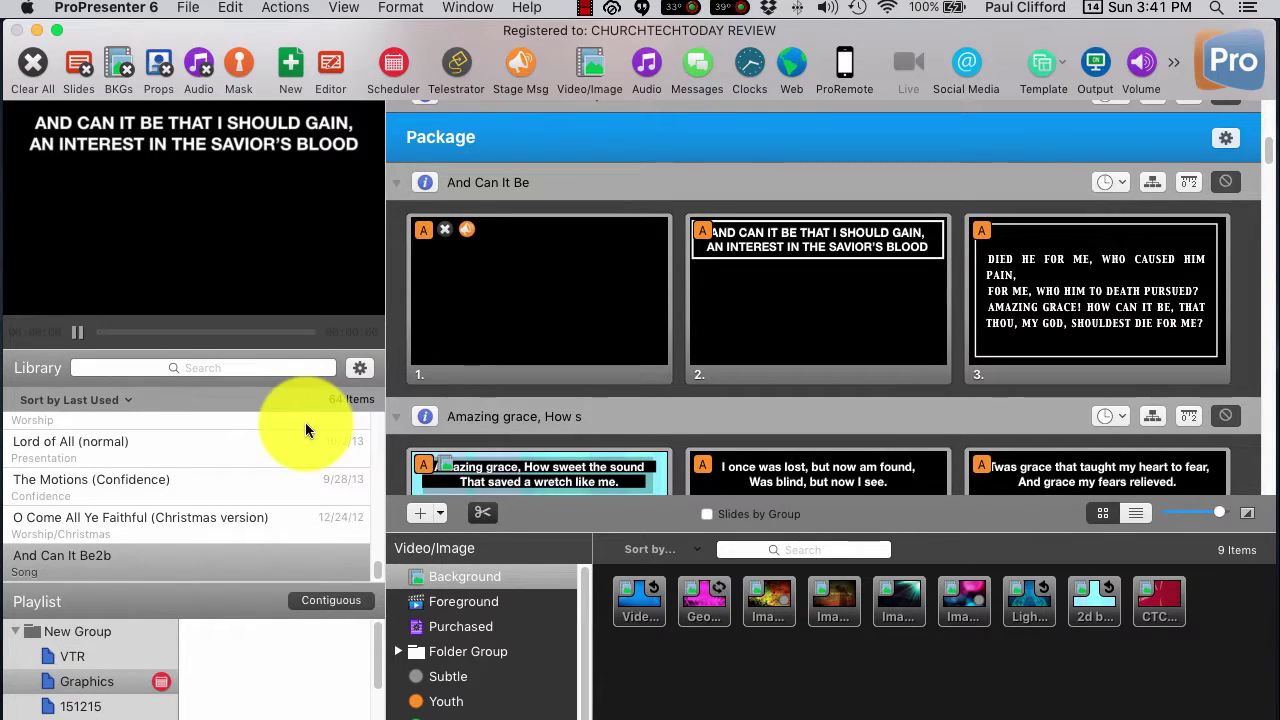
{"action": "scroll", "coordinate": [270, 470], "scroll_direction": "up", "scroll_amount": 1}
{"action": "scroll", "coordinate": [244, 502], "scroll_direction": "down", "scroll_amount": 1}
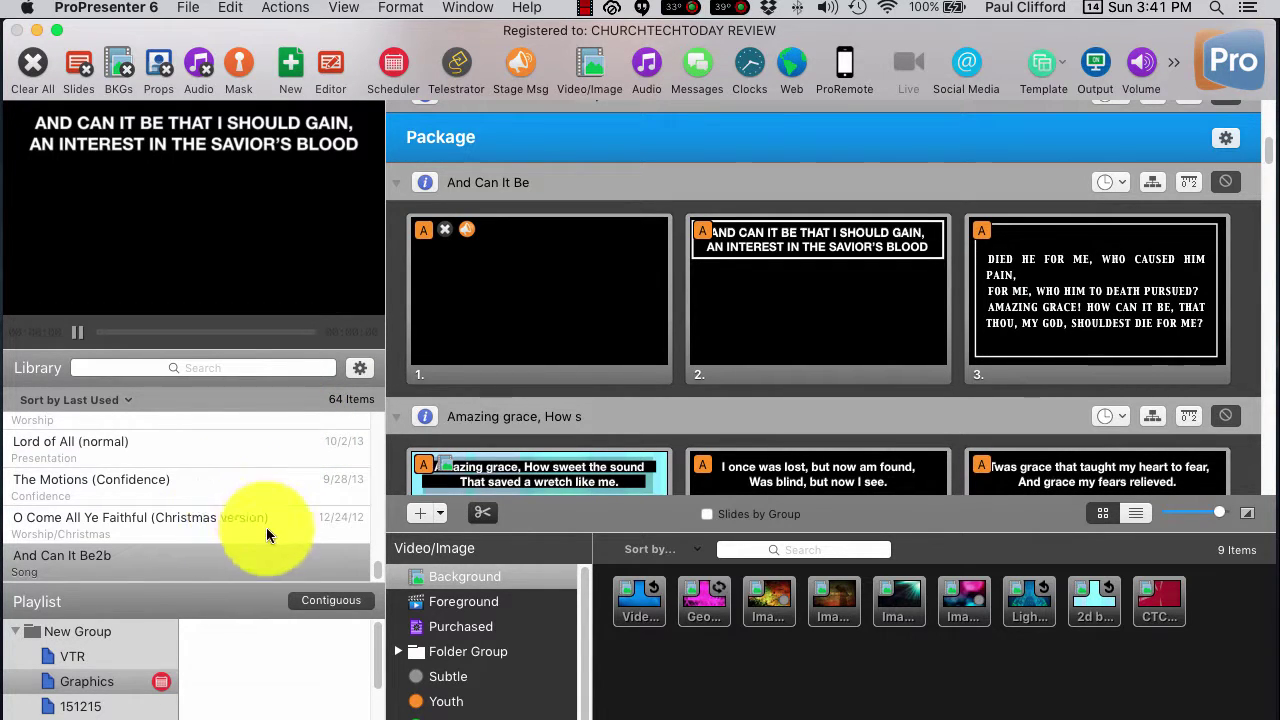
Bring up the import options for the file And Can It Be2b.txt in the Documents folder and cancel the import
{"action": "left_click", "coordinate": [180, 9]}
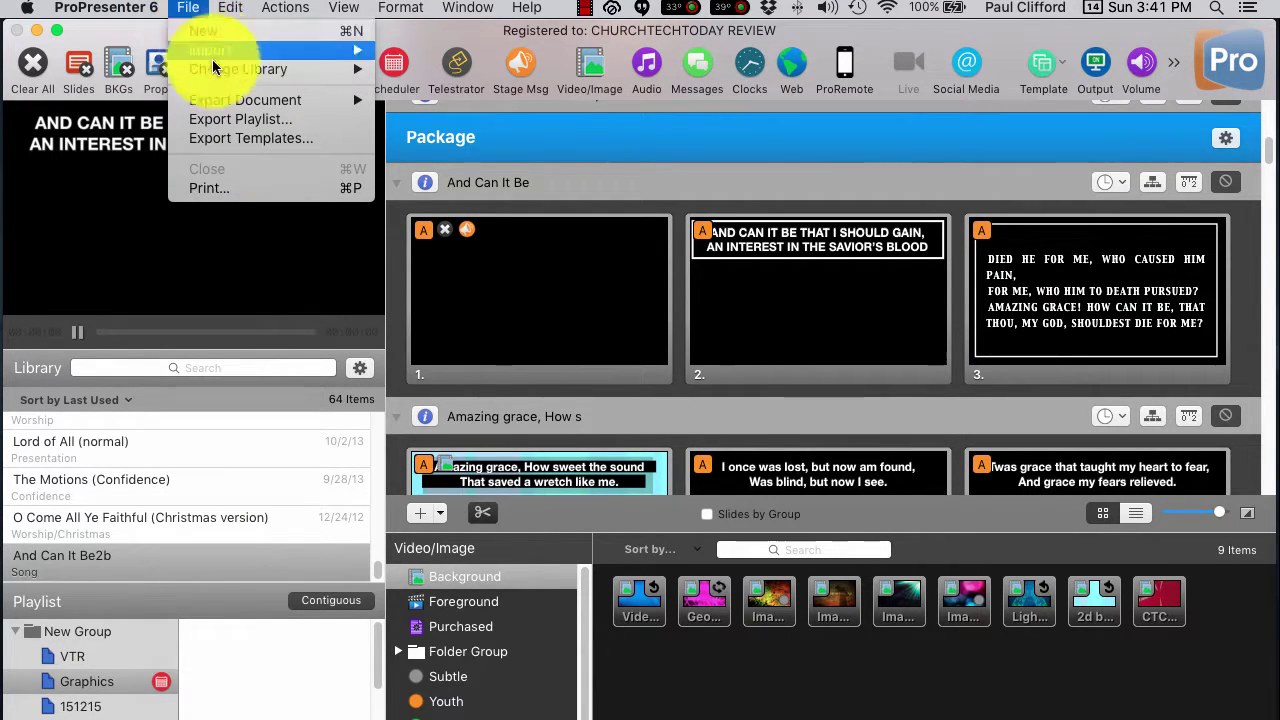
{"action": "mouse_move", "coordinate": [214, 50]}
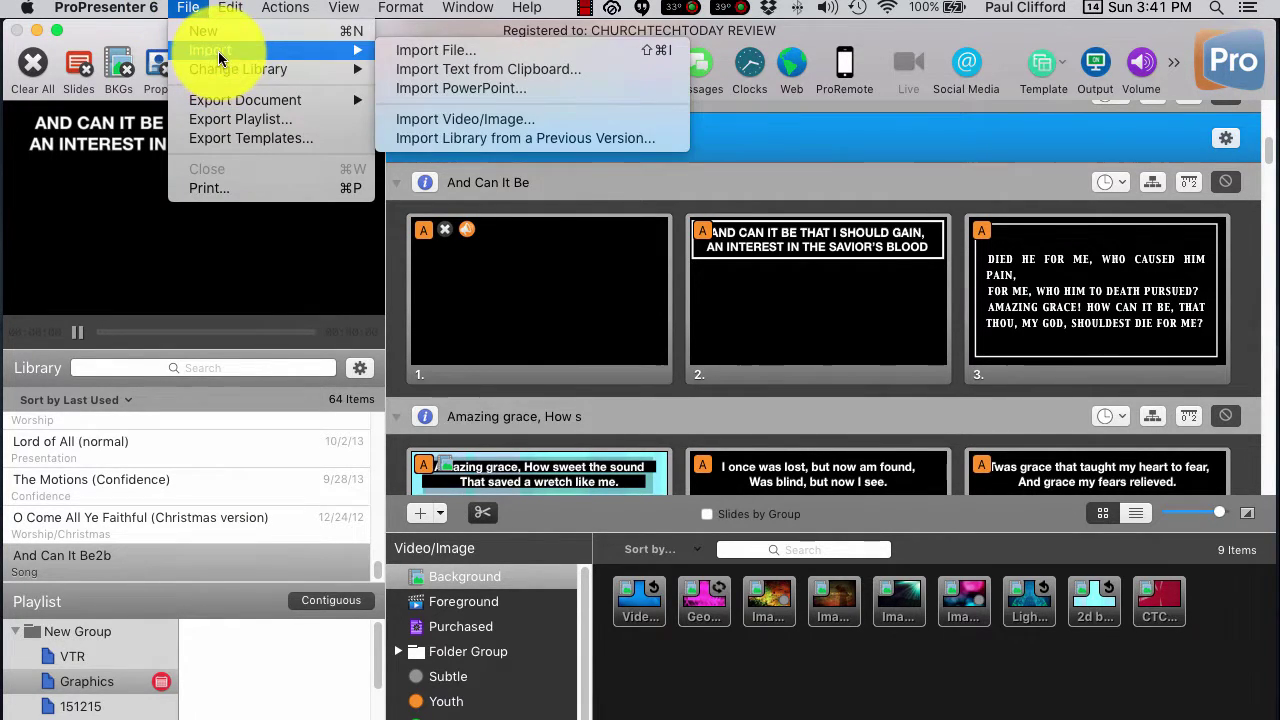
{"action": "left_click", "coordinate": [443, 52]}
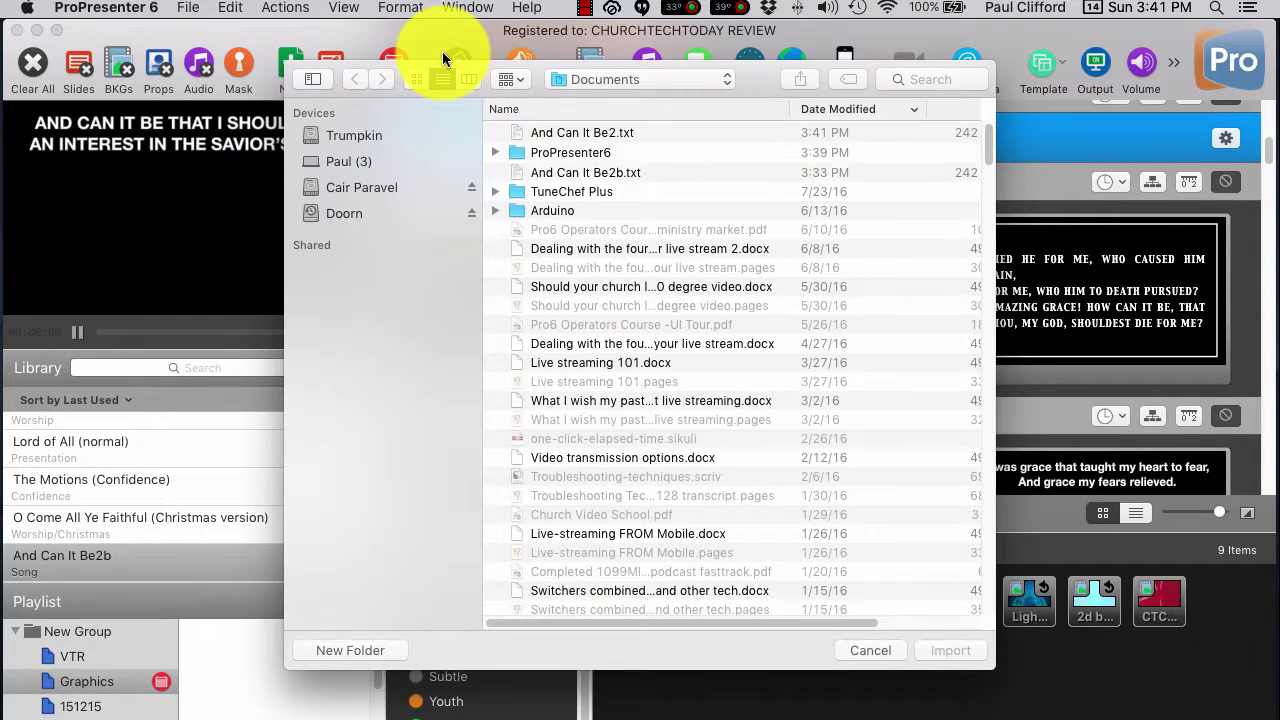
{"action": "left_click", "coordinate": [562, 138]}
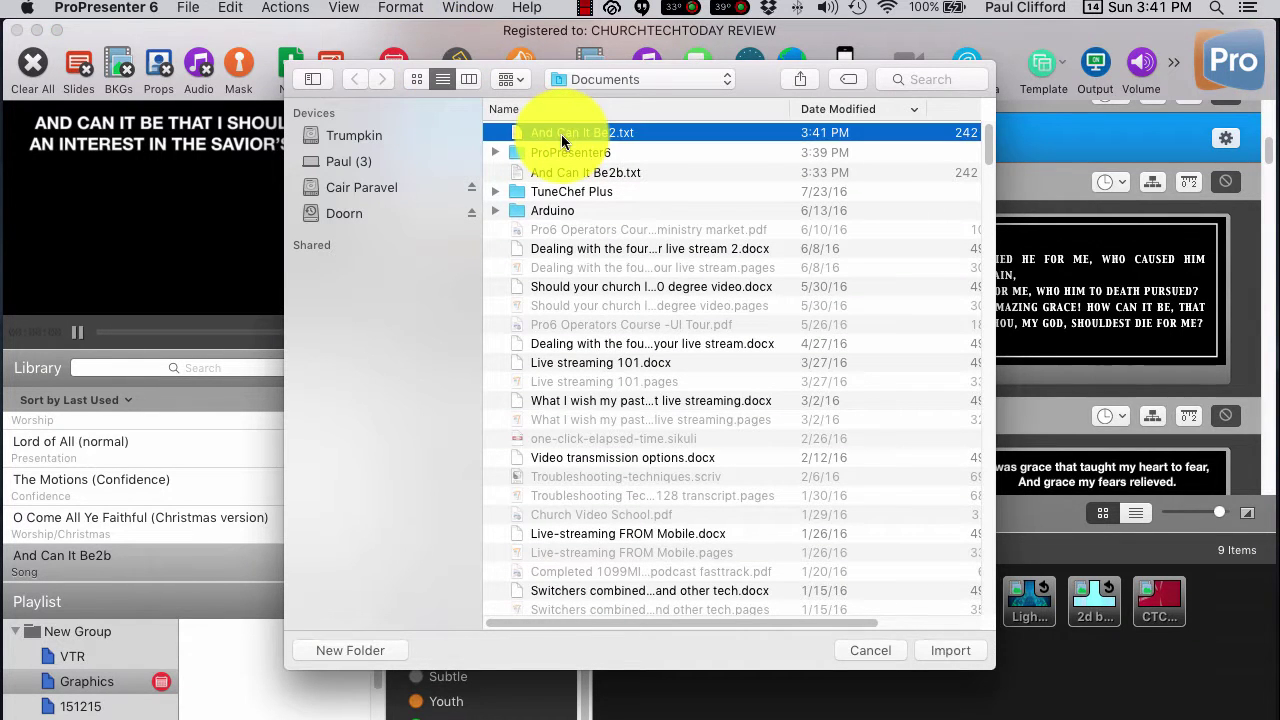
{"action": "left_click", "coordinate": [631, 174]}
{"action": "left_click", "coordinate": [958, 649]}
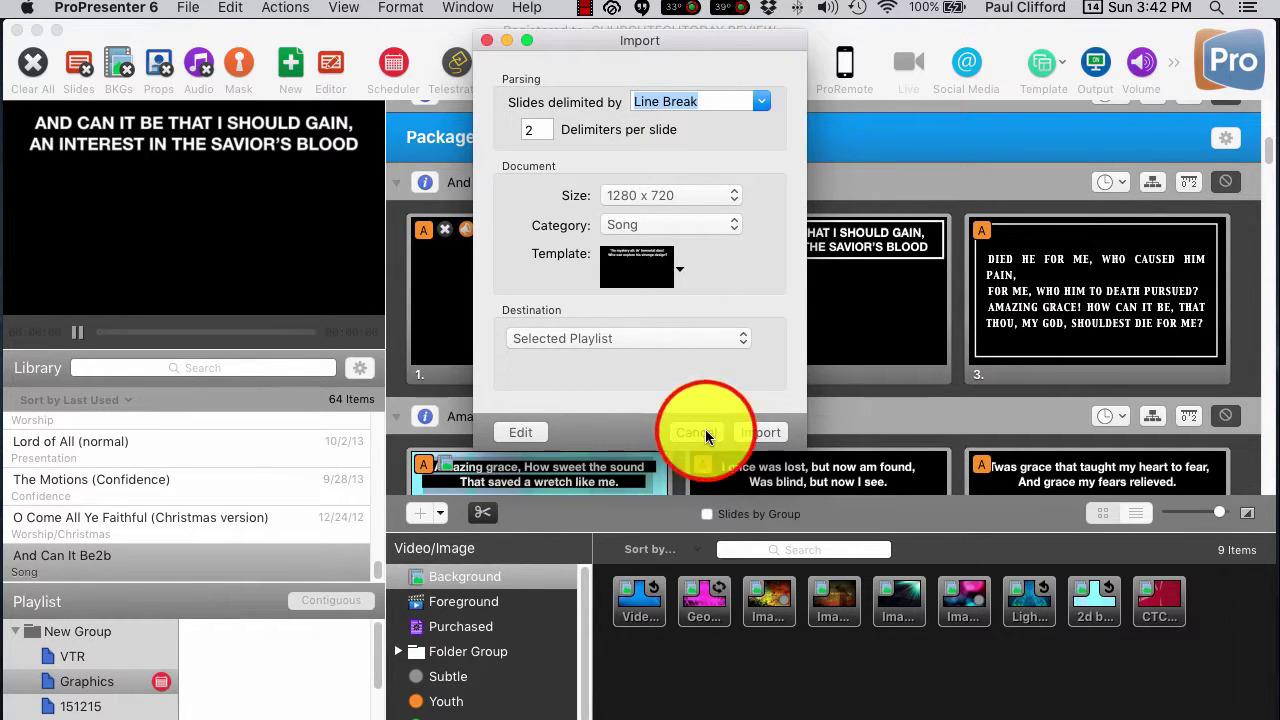
{"action": "left_click", "coordinate": [706, 436]}
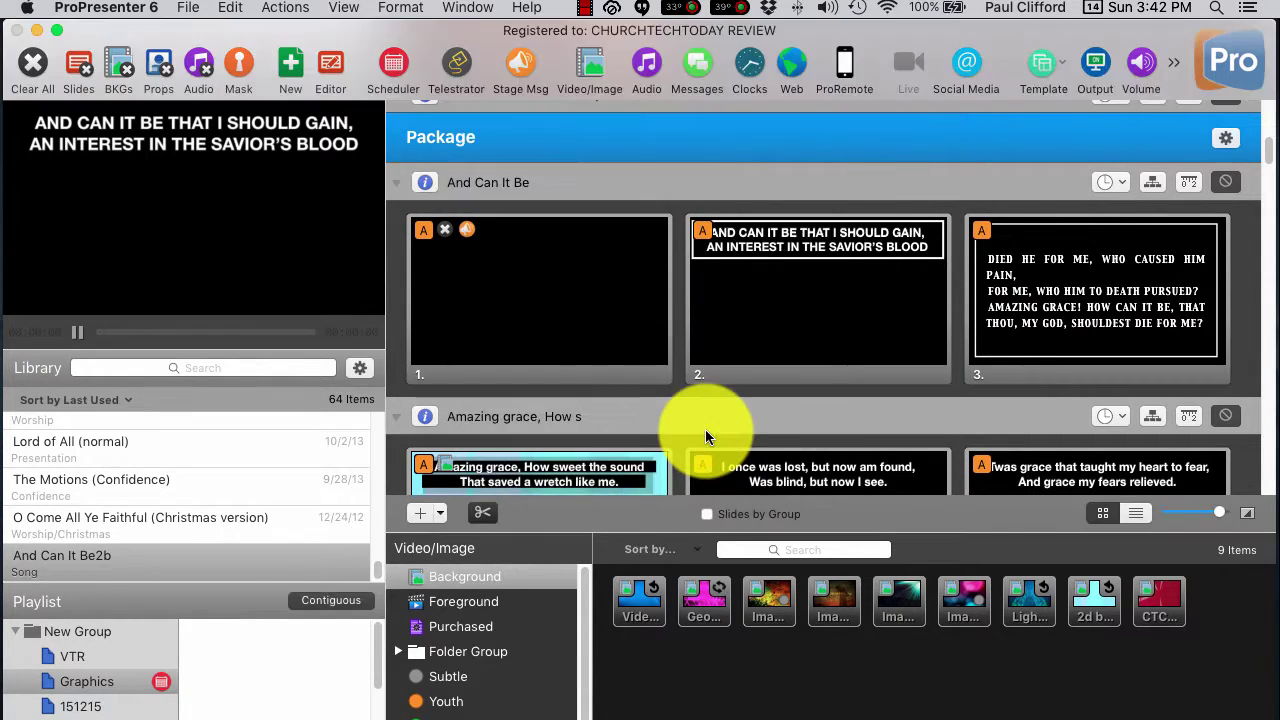
View the And Can It Be2b song from the library, then show the Graphics playlist
{"action": "left_click", "coordinate": [218, 565]}
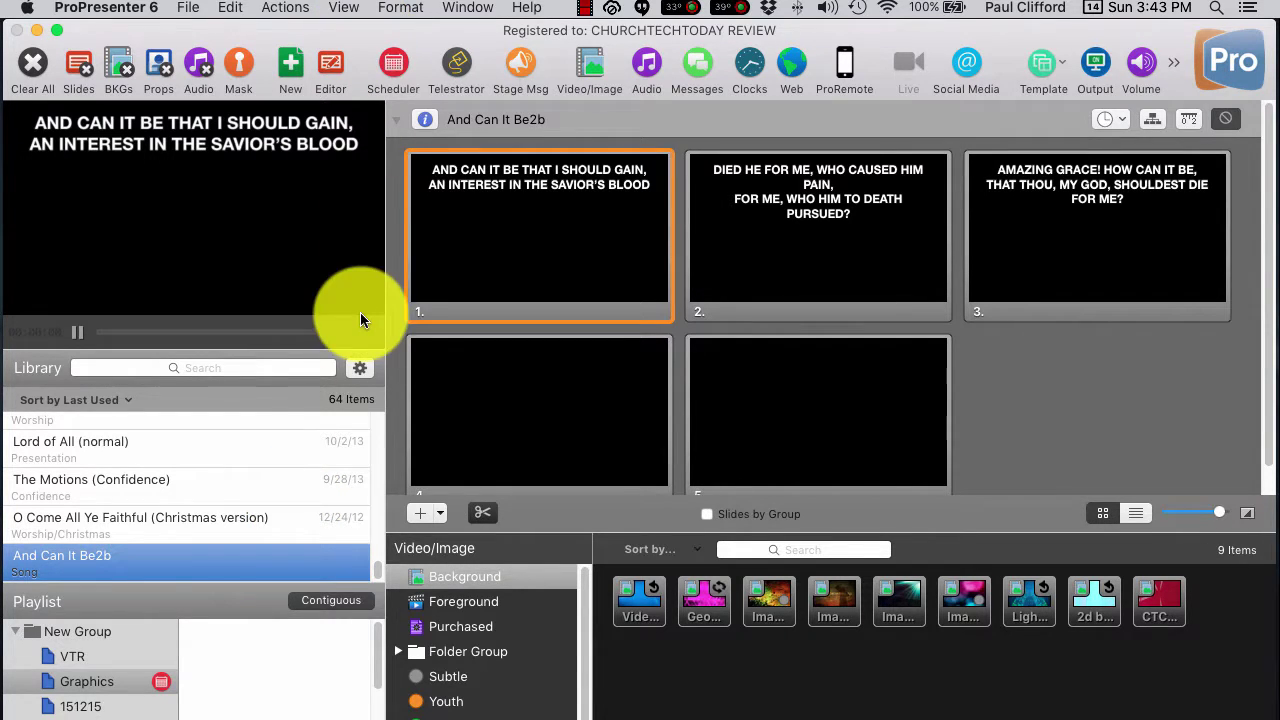
{"action": "mouse_move", "coordinate": [606, 715]}
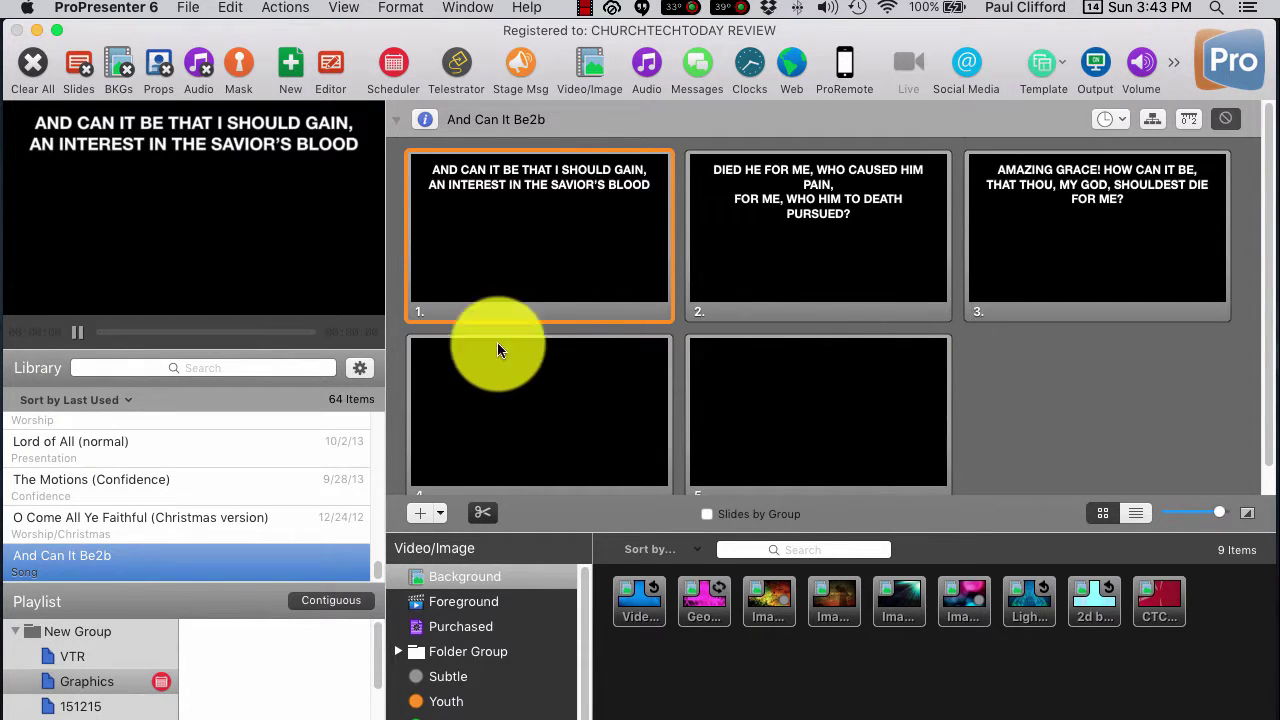
{"action": "left_click", "coordinate": [131, 680]}
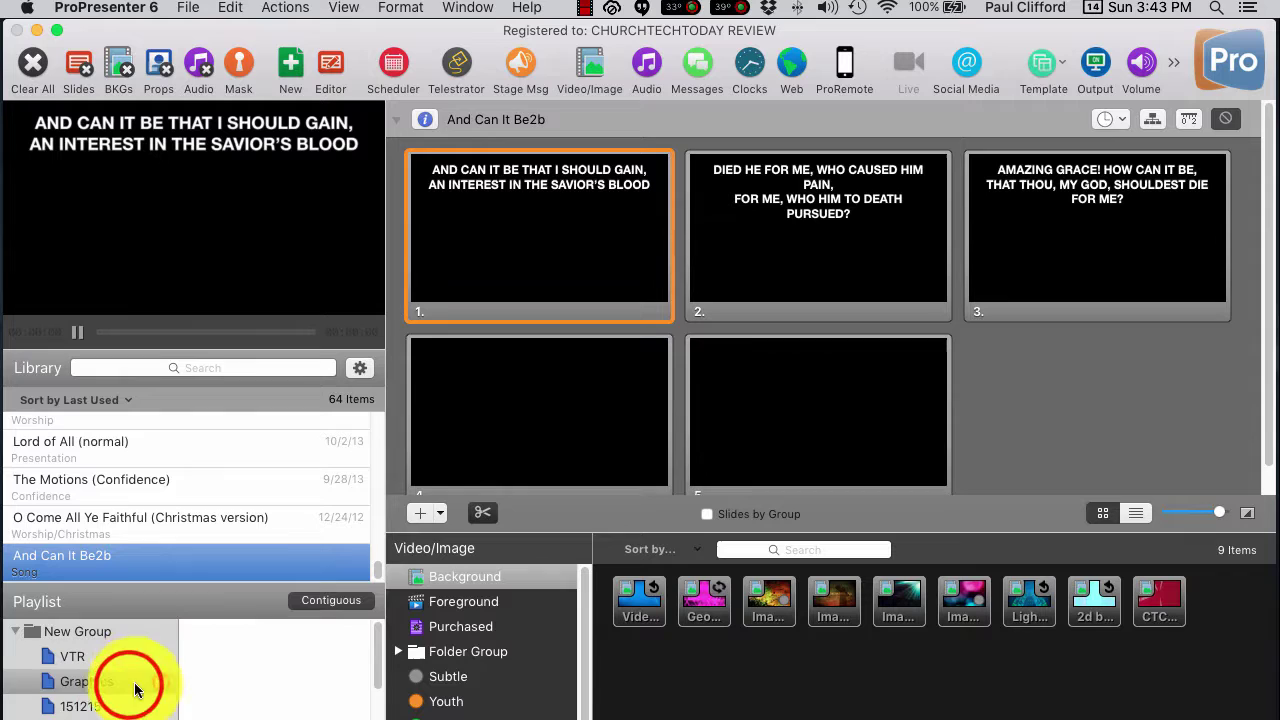
{"action": "left_click", "coordinate": [135, 680]}
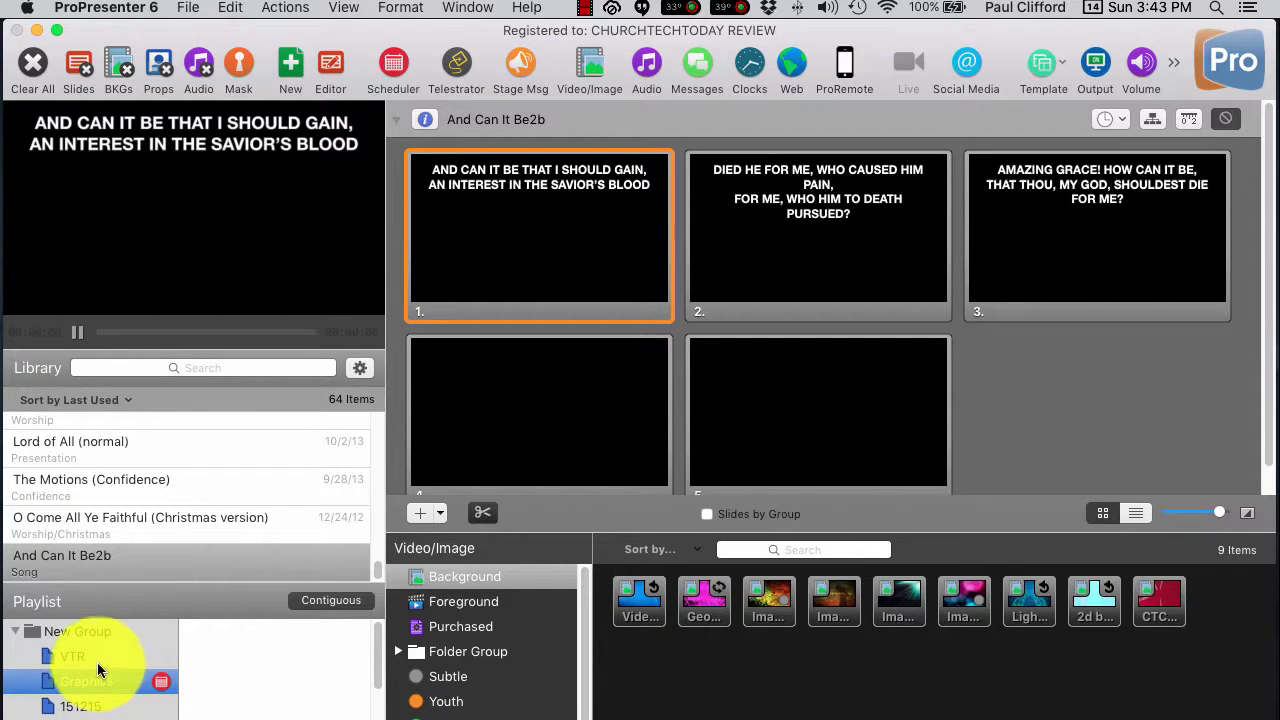
{"action": "left_click", "coordinate": [92, 655]}
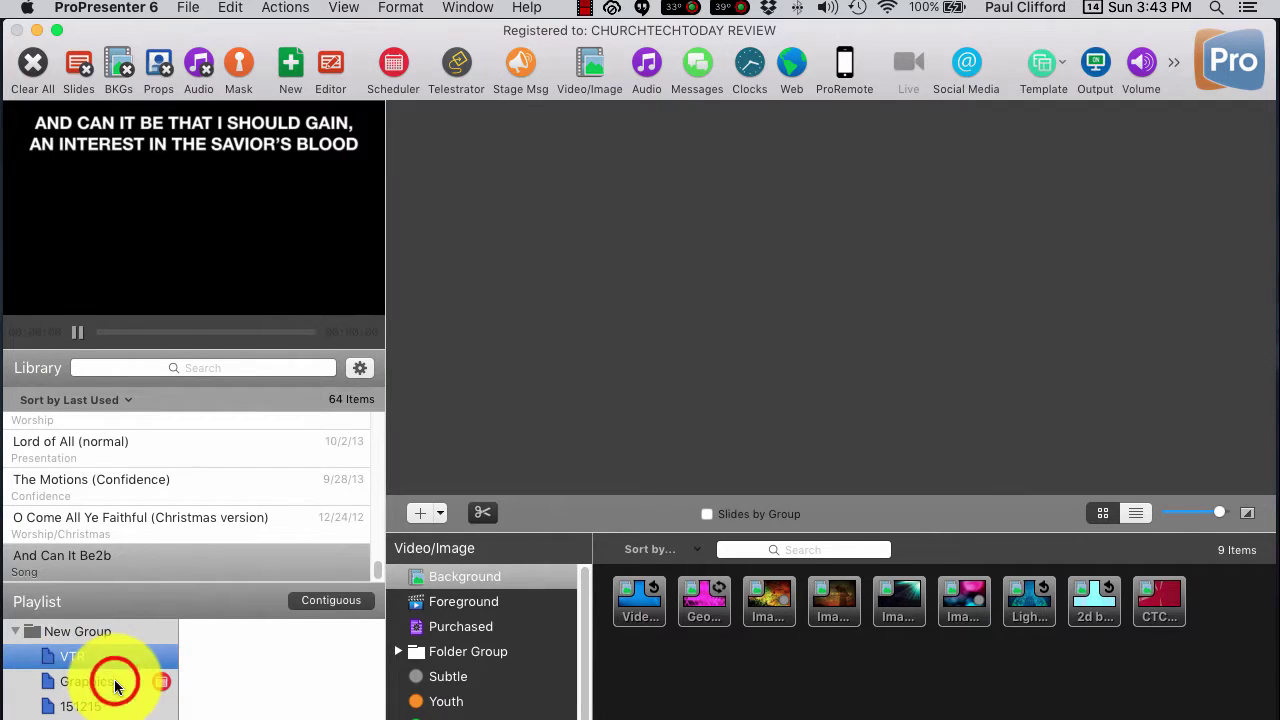
{"action": "left_click", "coordinate": [109, 681]}
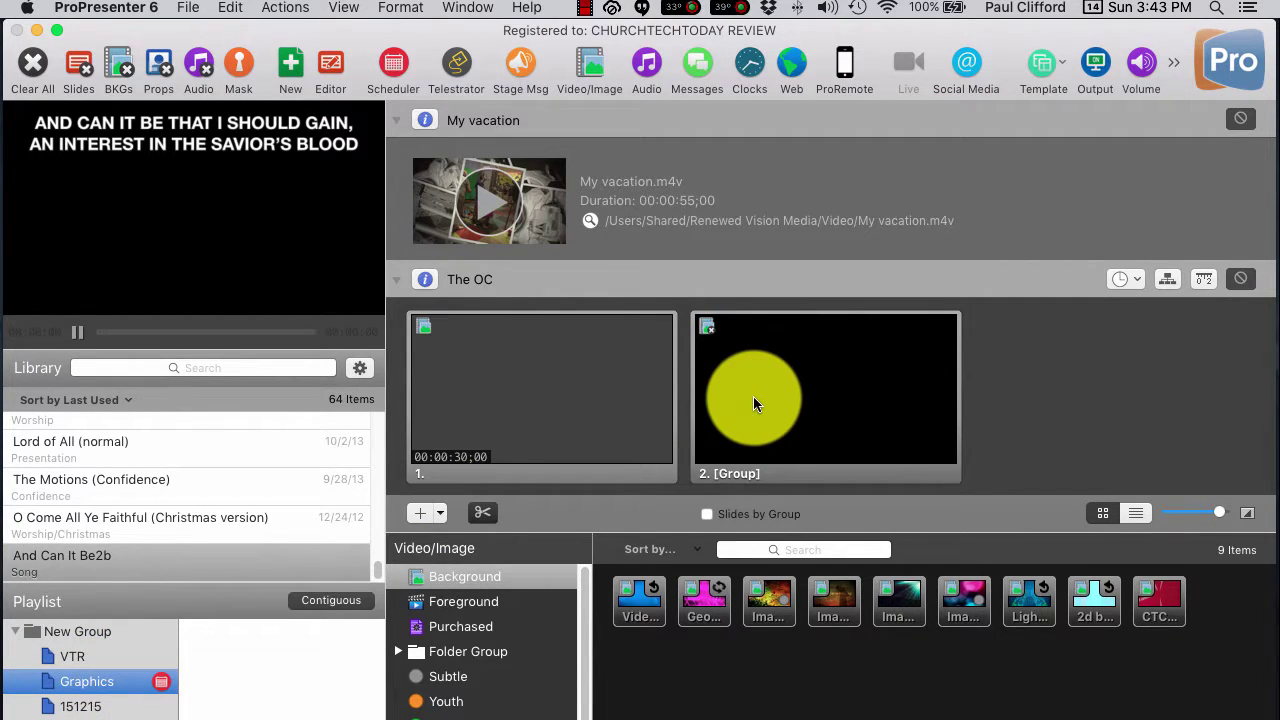
Look through the slides of the Graphics playlist, from its first items down to the end of A mighty fortress is our God
{"action": "scroll", "coordinate": [753, 396], "scroll_direction": "down", "scroll_amount": 3}
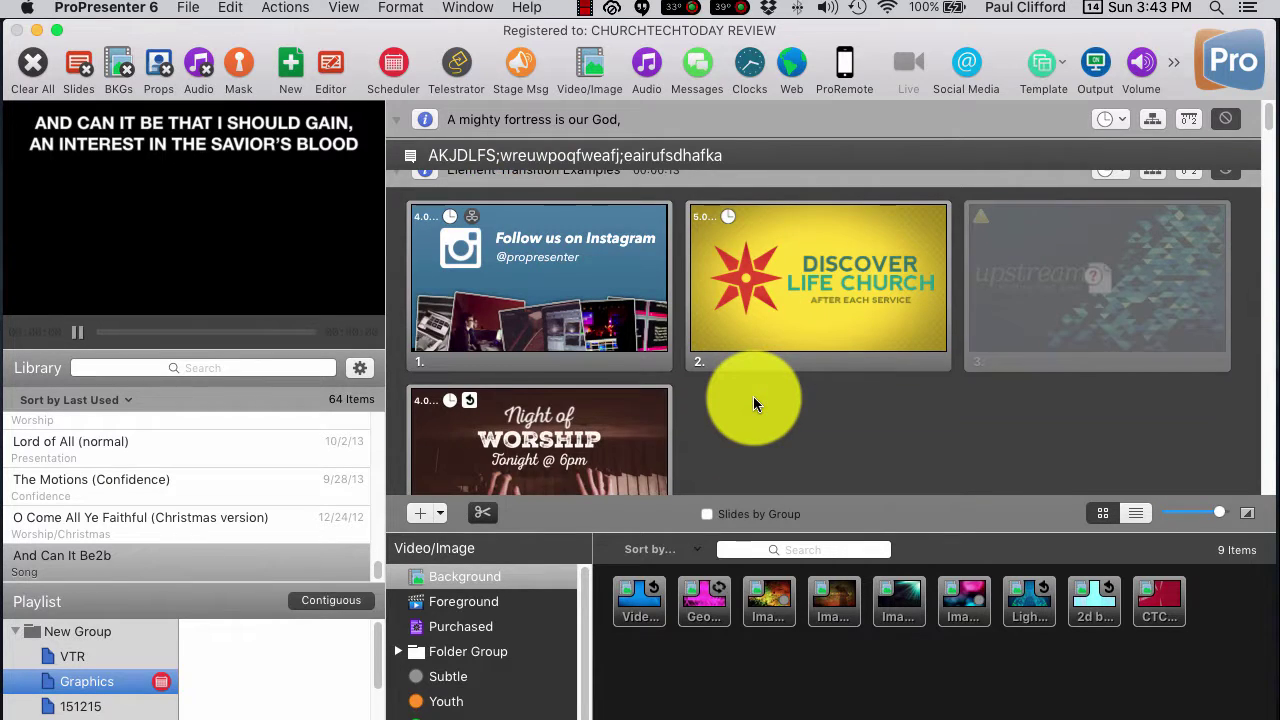
{"action": "scroll", "coordinate": [753, 396], "scroll_direction": "down", "scroll_amount": 5}
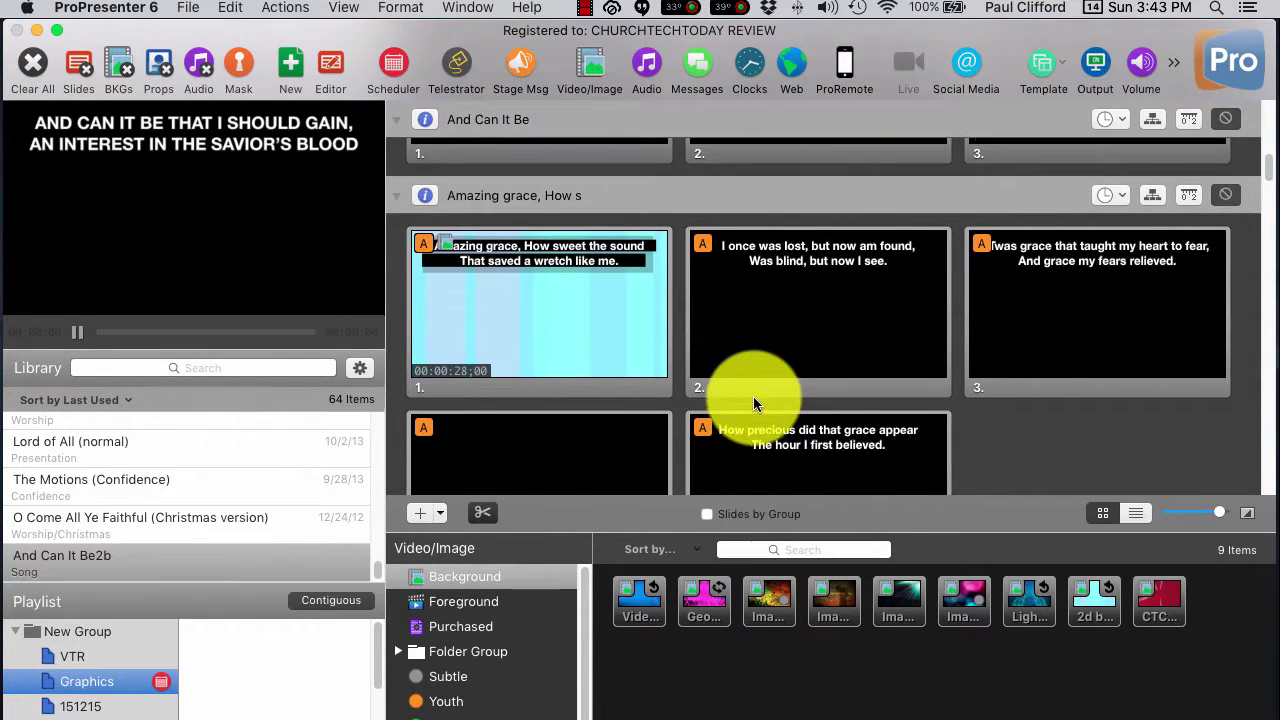
{"action": "scroll", "coordinate": [753, 396], "scroll_direction": "down", "scroll_amount": 5}
{"action": "scroll", "coordinate": [753, 396], "scroll_direction": "down", "scroll_amount": 4}
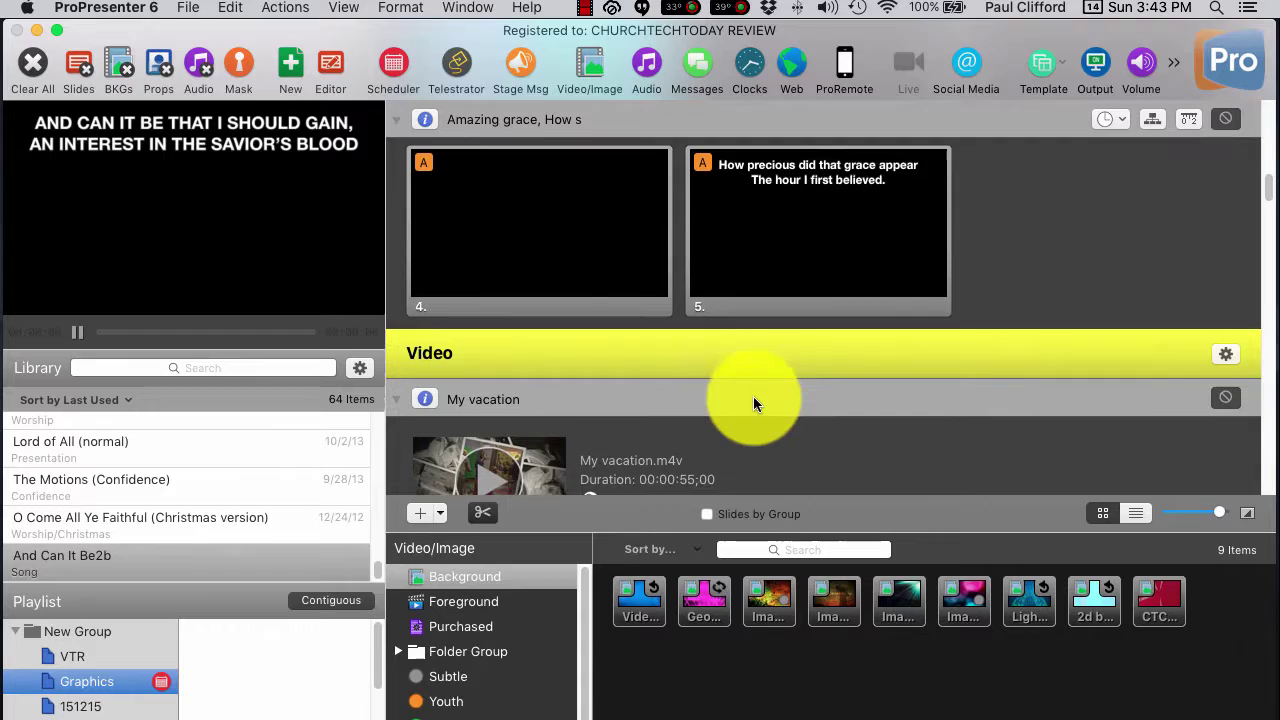
{"action": "scroll", "coordinate": [753, 396], "scroll_direction": "down", "scroll_amount": 3}
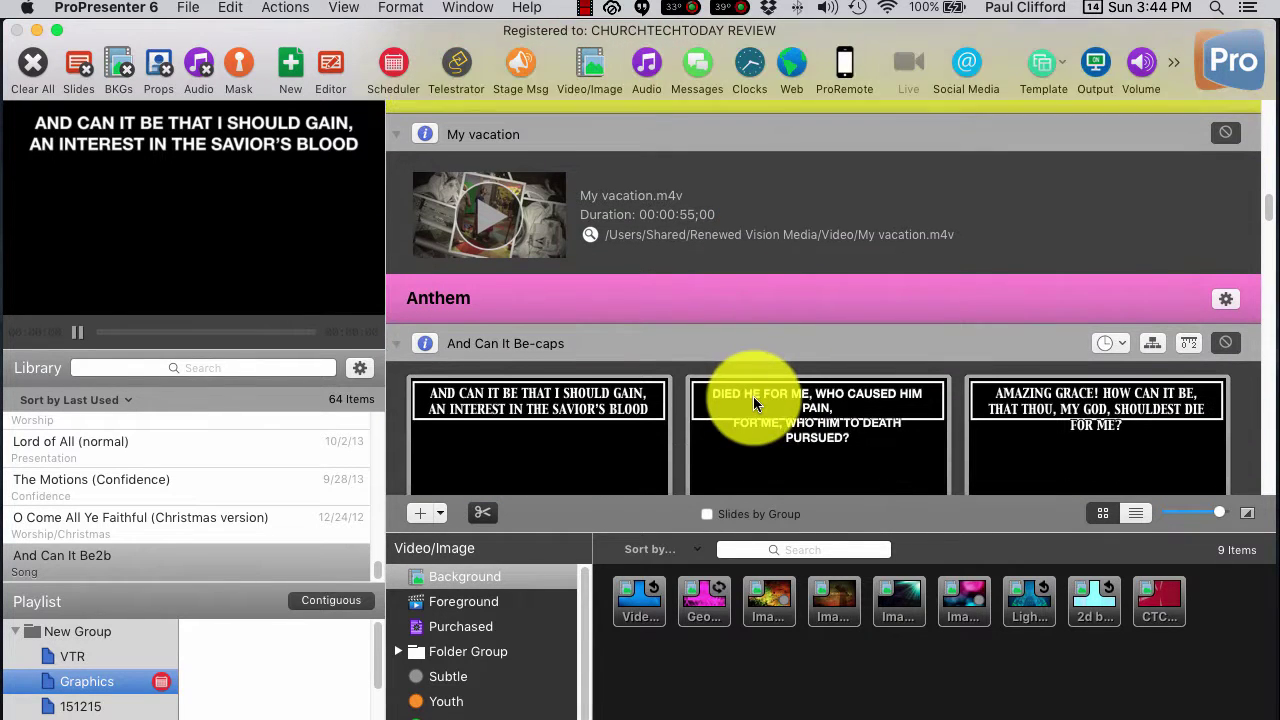
{"action": "scroll", "coordinate": [753, 396], "scroll_direction": "down", "scroll_amount": 2}
{"action": "scroll", "coordinate": [753, 396], "scroll_direction": "down", "scroll_amount": 6}
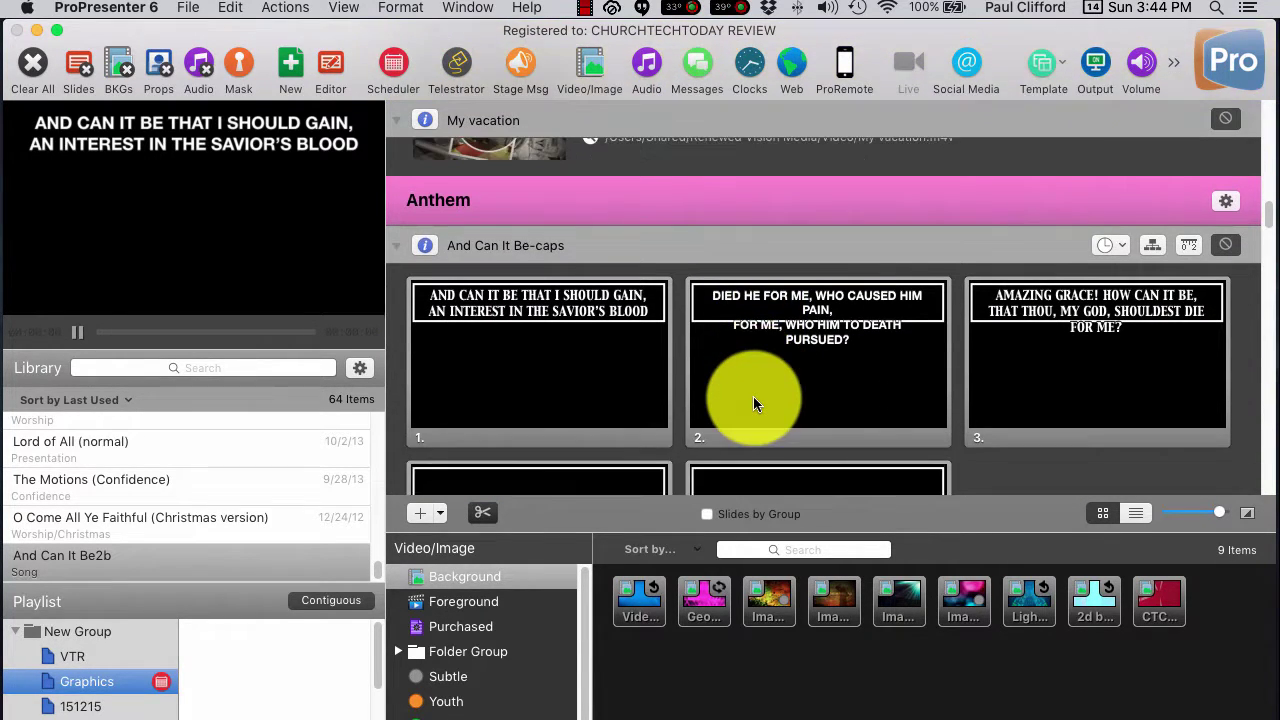
{"action": "scroll", "coordinate": [753, 396], "scroll_direction": "down", "scroll_amount": 6}
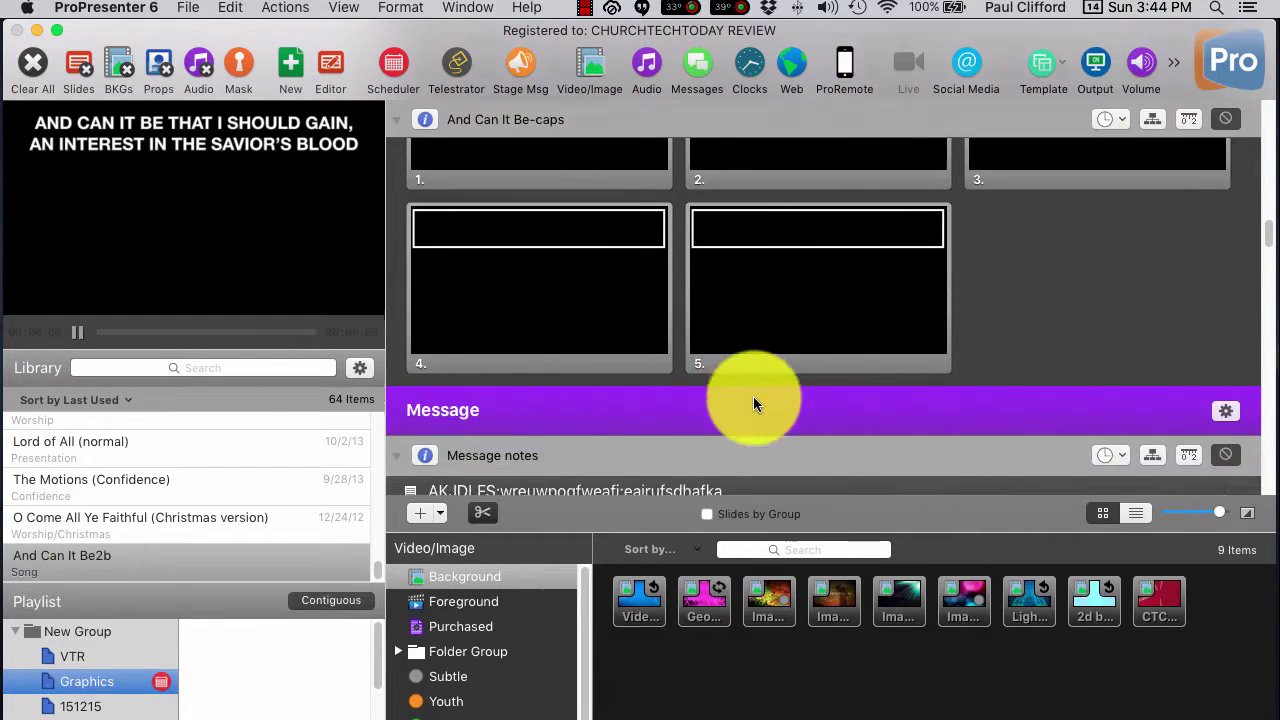
{"action": "scroll", "coordinate": [753, 396], "scroll_direction": "down", "scroll_amount": 4}
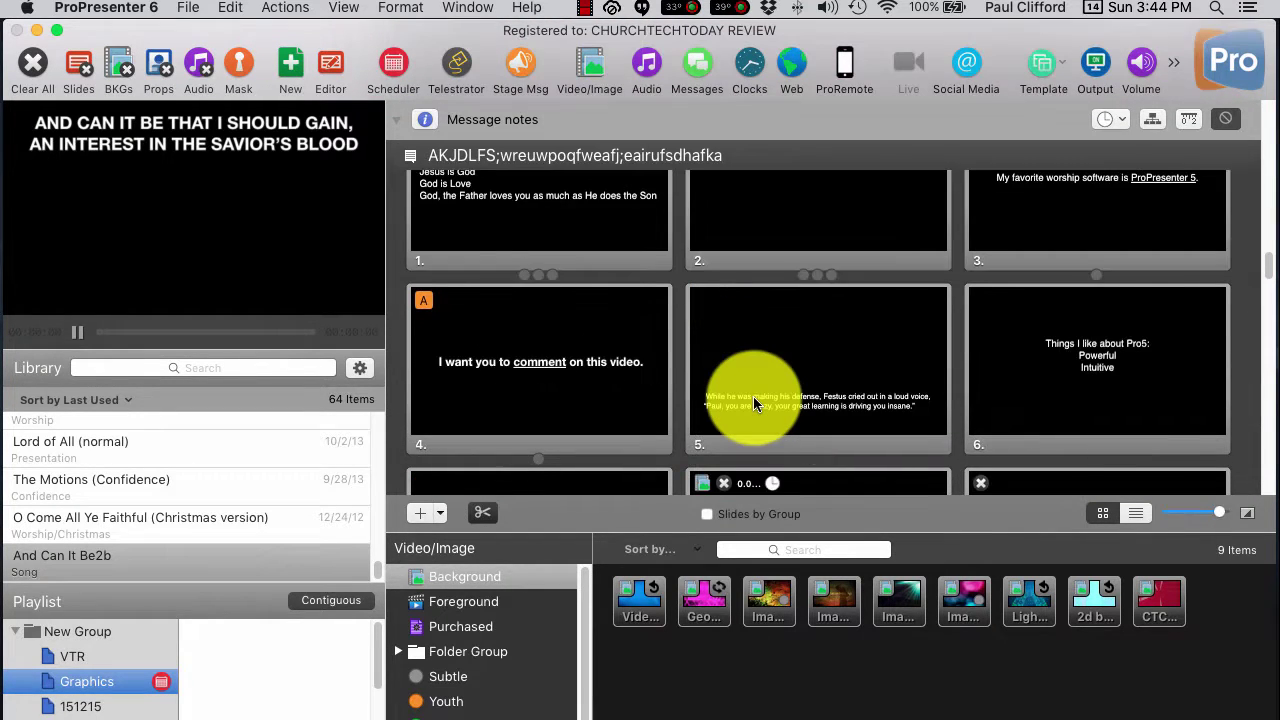
{"action": "scroll", "coordinate": [753, 396], "scroll_direction": "down", "scroll_amount": 15}
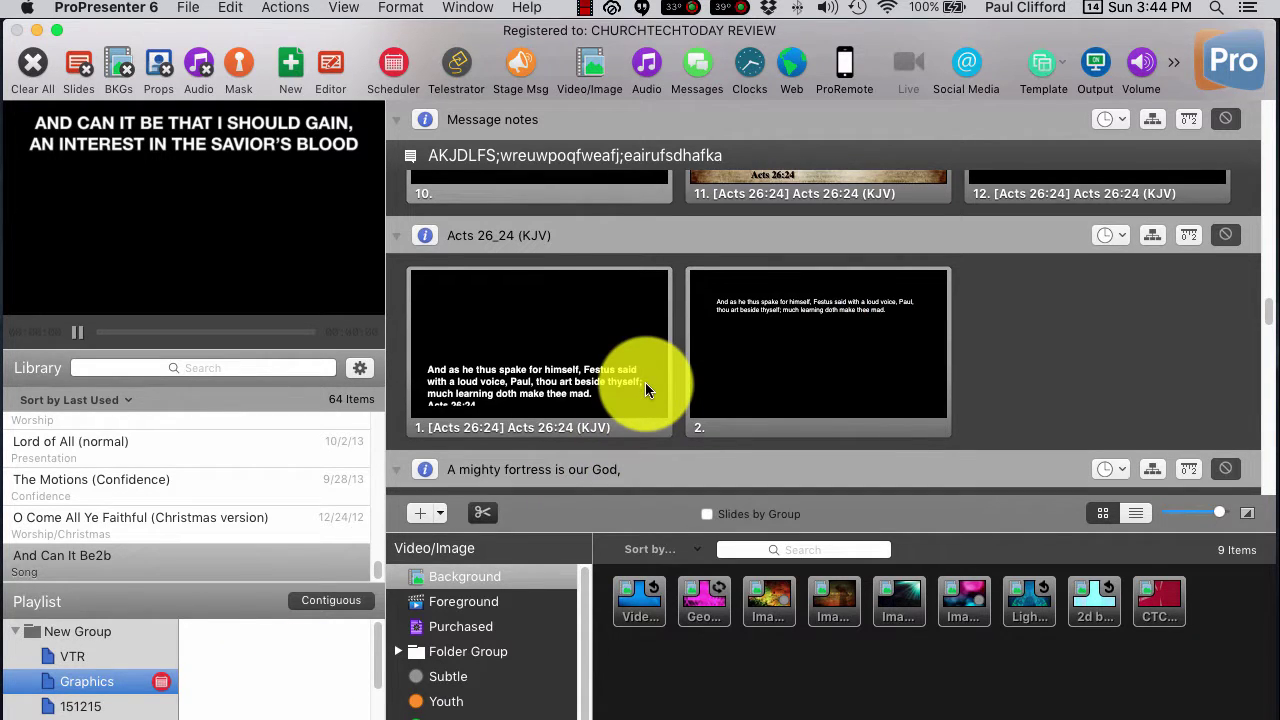
{"action": "scroll", "coordinate": [645, 382], "scroll_direction": "down", "scroll_amount": 1}
{"action": "scroll", "coordinate": [645, 382], "scroll_direction": "down", "scroll_amount": 10}
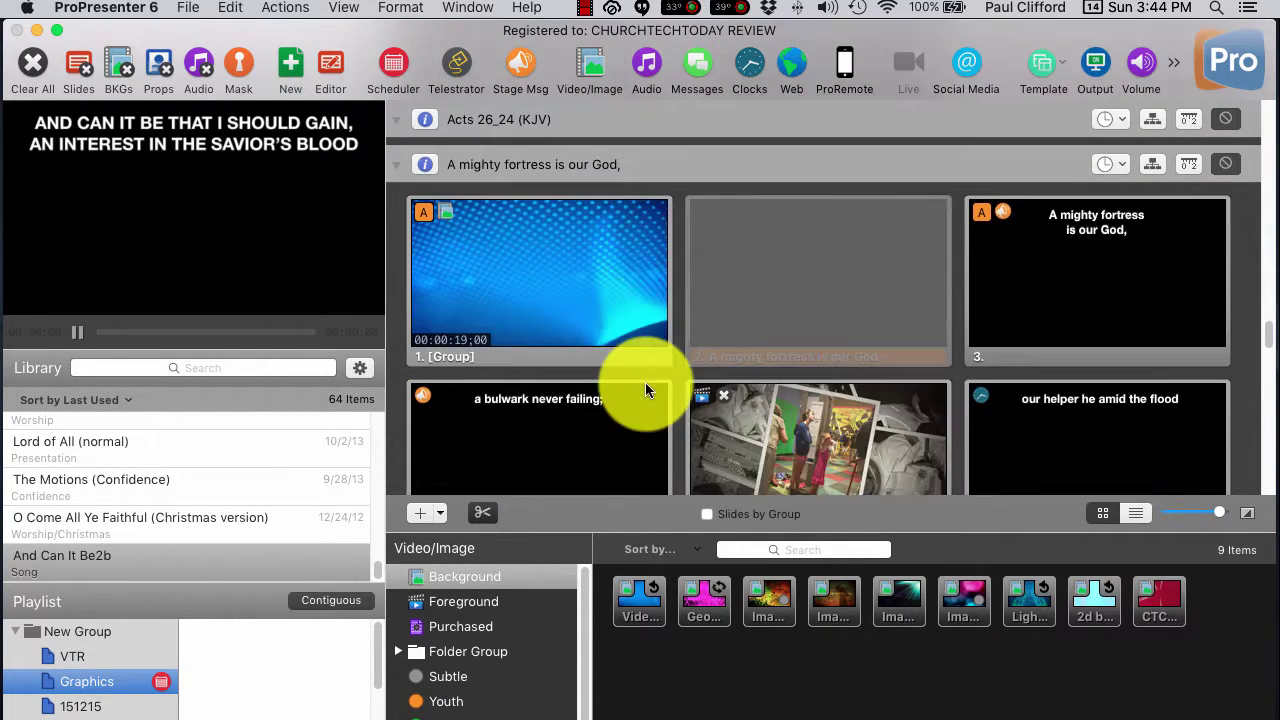
{"action": "scroll", "coordinate": [645, 382], "scroll_direction": "down", "scroll_amount": 12}
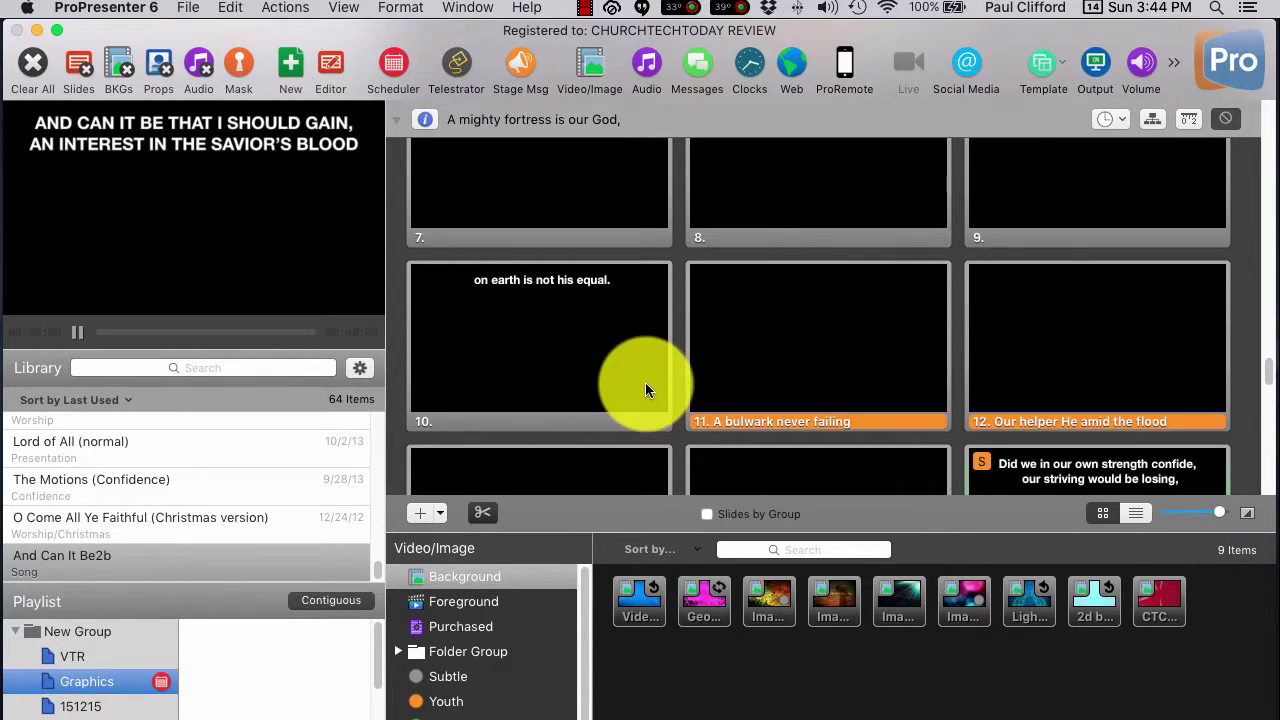
{"action": "left_click", "coordinate": [320, 600]}
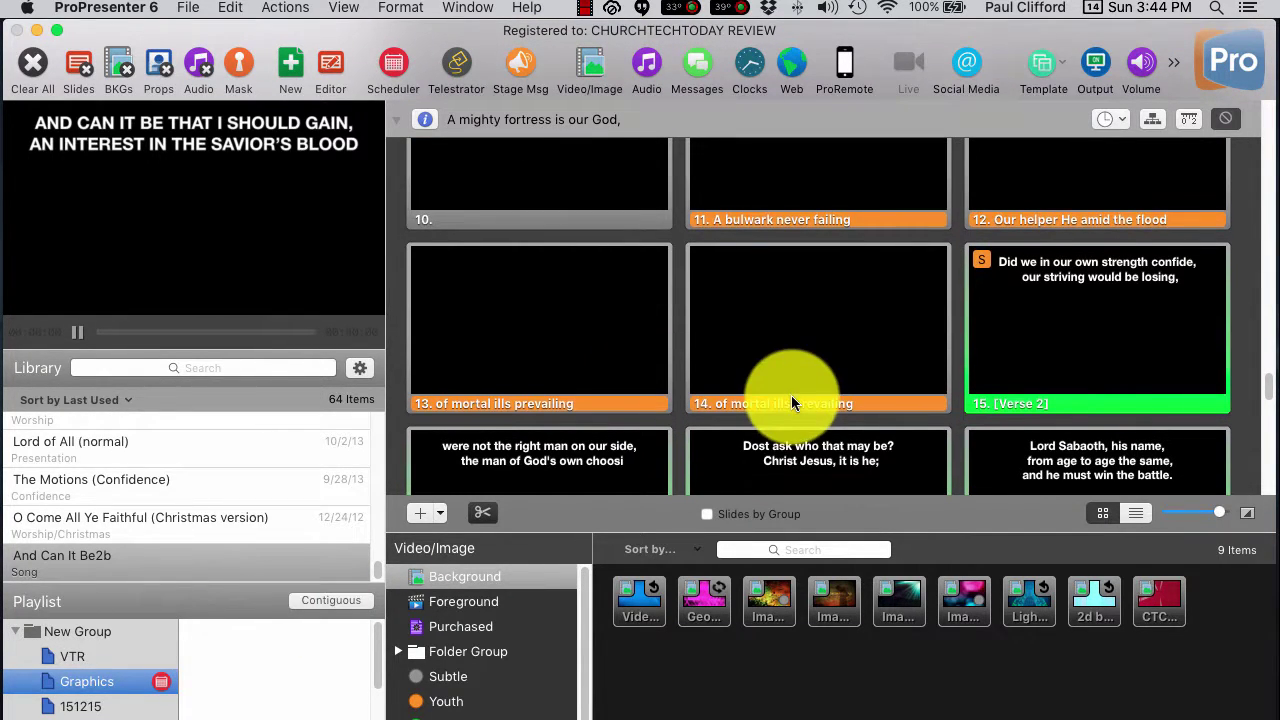
{"action": "scroll", "coordinate": [791, 395], "scroll_direction": "down", "scroll_amount": 6}
{"action": "scroll", "coordinate": [791, 395], "scroll_direction": "down", "scroll_amount": 15}
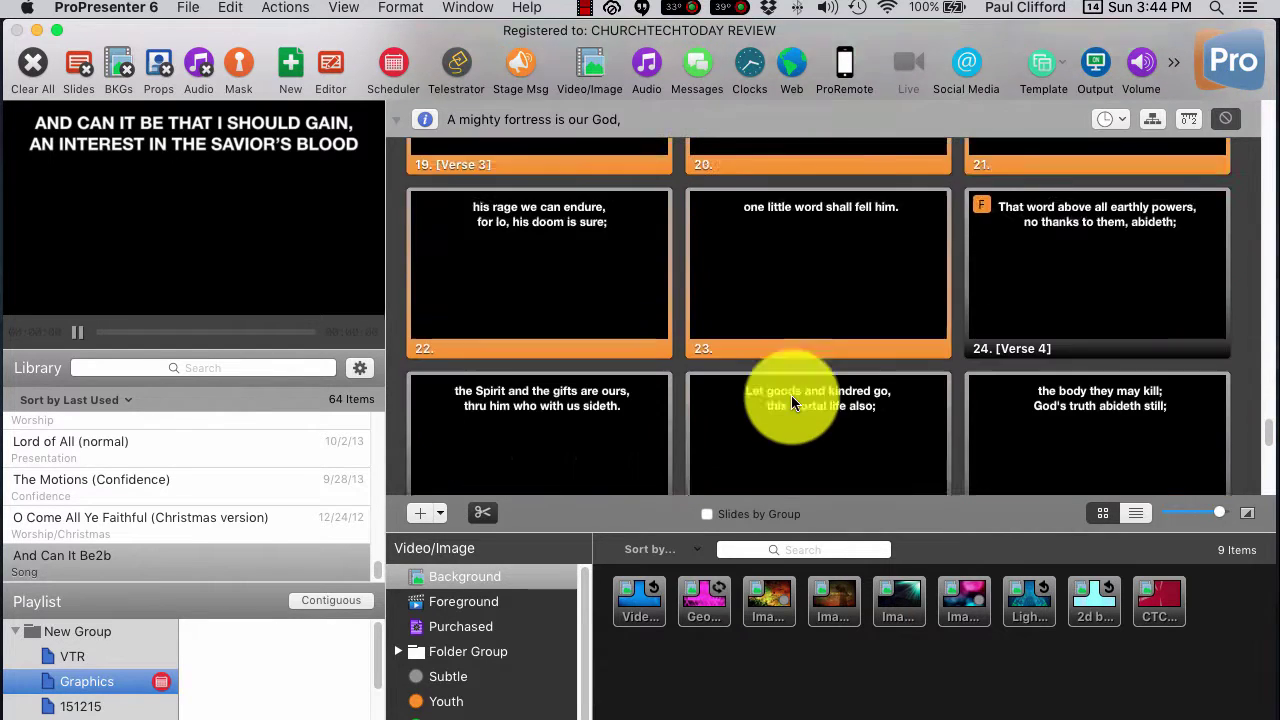
{"action": "scroll", "coordinate": [791, 395], "scroll_direction": "down", "scroll_amount": 9}
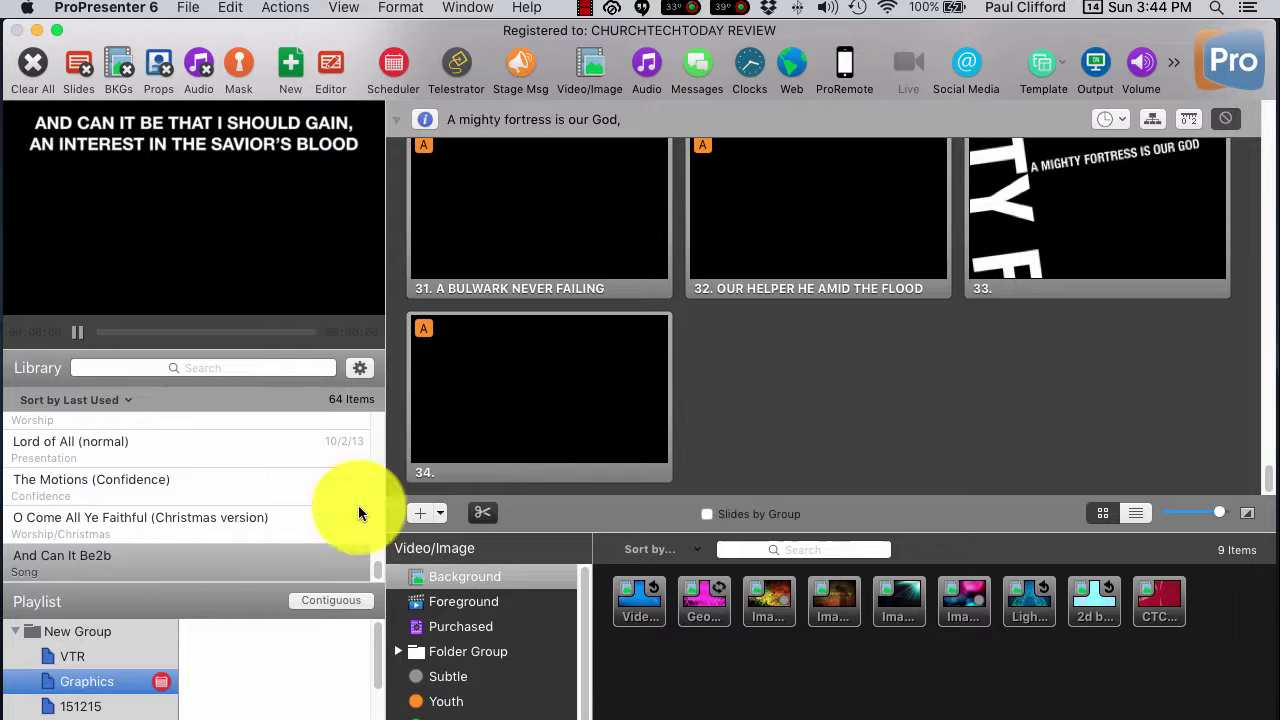
Show the slides of the And Can It Be song from the beginning of the library list
{"action": "scroll", "coordinate": [225, 505], "scroll_direction": "up", "scroll_amount": 1}
{"action": "scroll", "coordinate": [226, 505], "scroll_direction": "up", "scroll_amount": 15}
{"action": "left_click", "coordinate": [178, 436]}
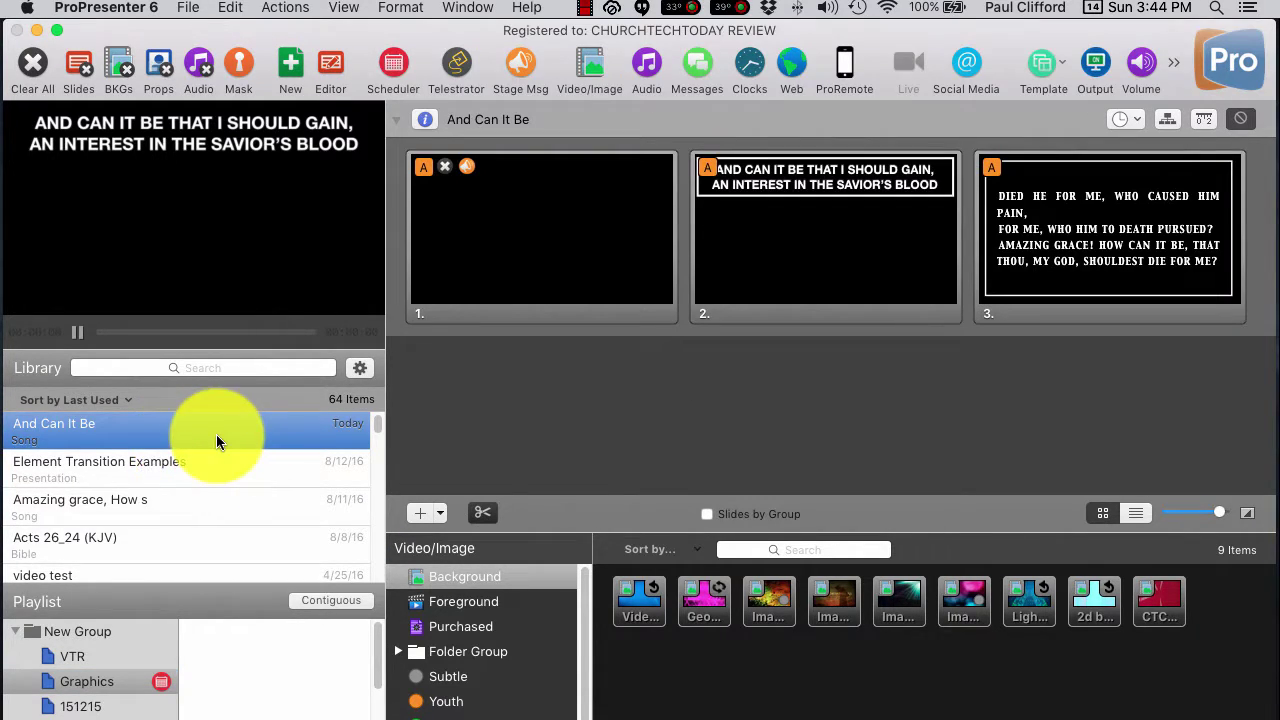
Open slide 2 of And Can It Be in the slide editor and start editing its lyric text
{"action": "left_click", "coordinate": [794, 247]}
{"action": "right_click", "coordinate": [794, 246]}
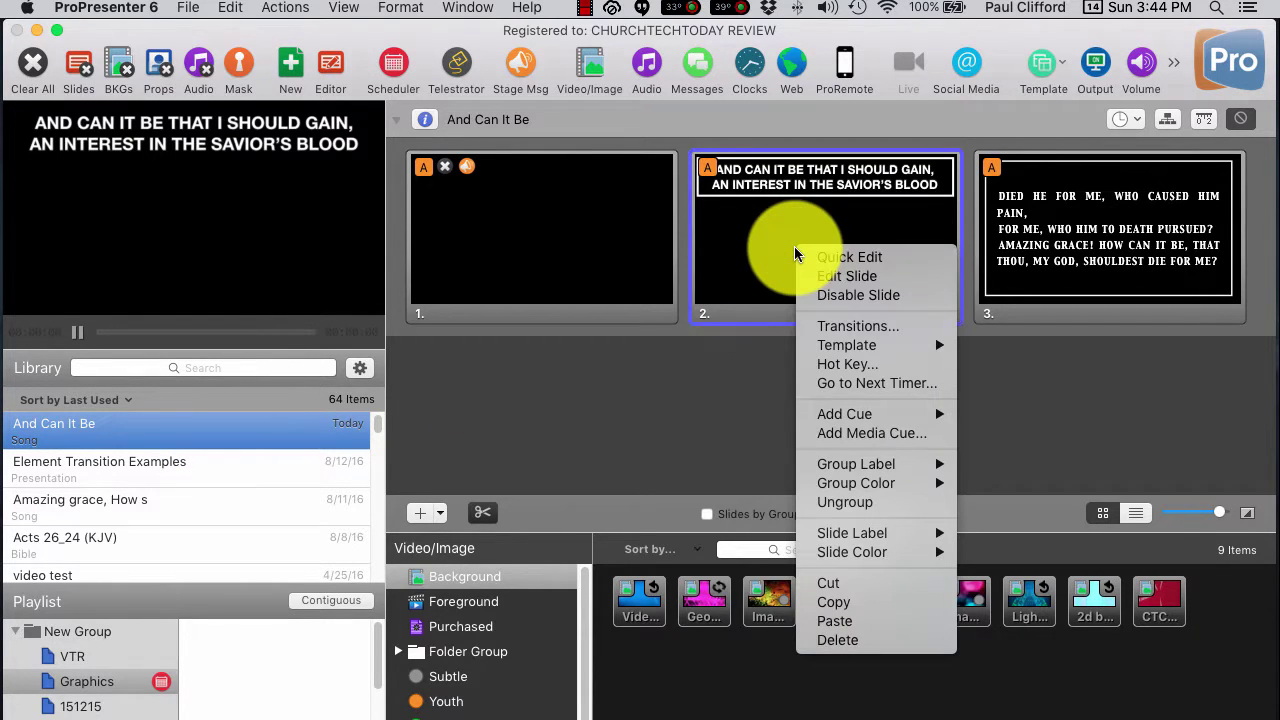
{"action": "left_click", "coordinate": [818, 276]}
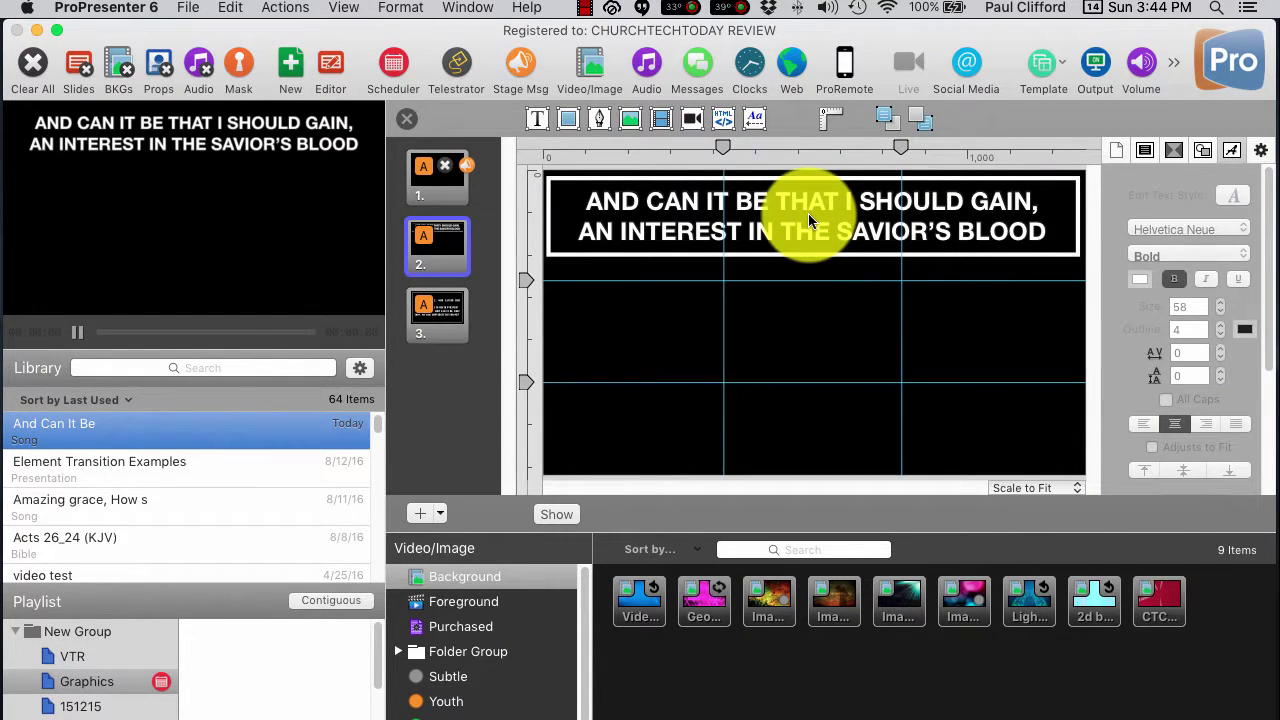
{"action": "left_click", "coordinate": [809, 222]}
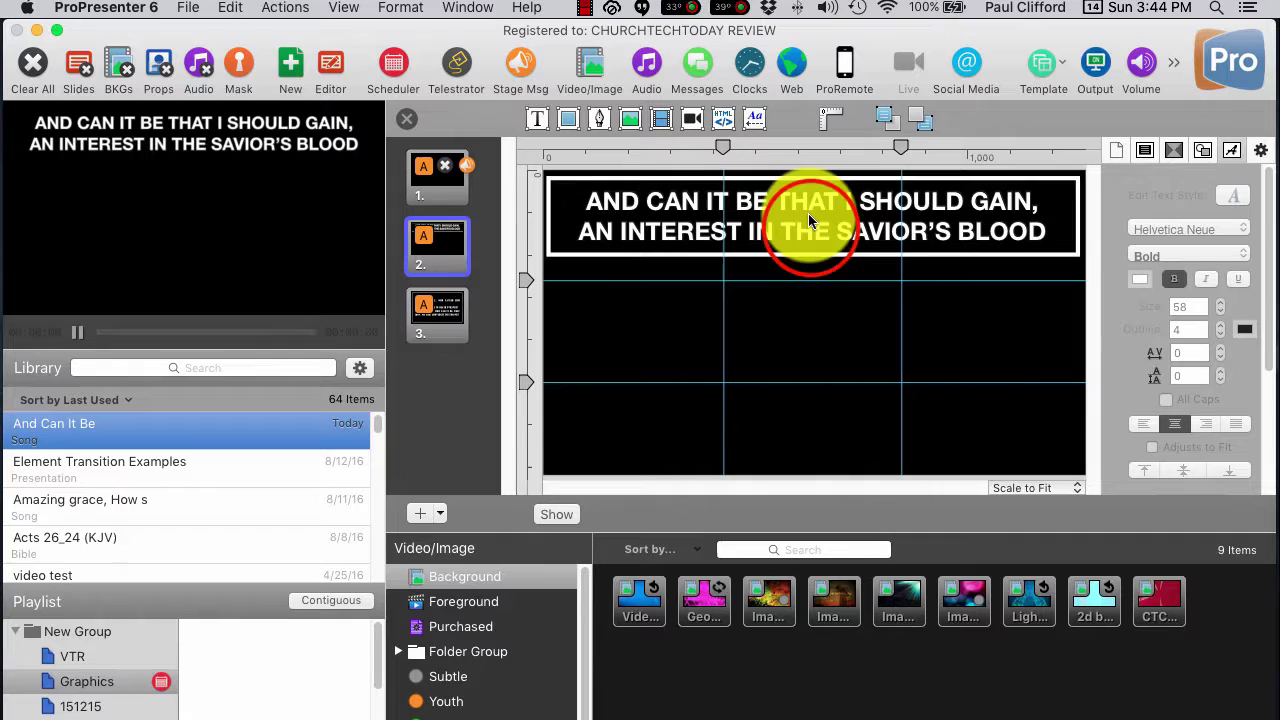
{"action": "double_click", "coordinate": [810, 226]}
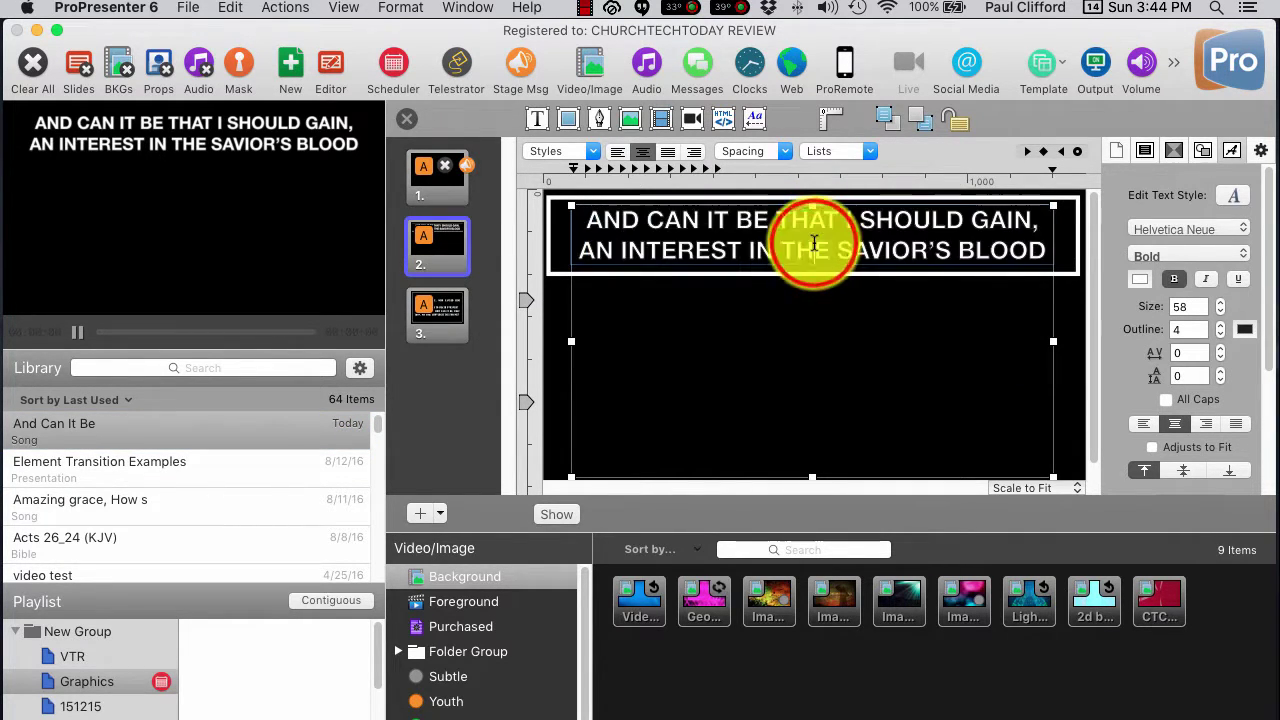
Convert all of the lyric text on slide 2 of And Can It Be to lower case with the text transformation
{"action": "triple_click", "coordinate": [815, 243]}
{"action": "left_click", "coordinate": [815, 243]}
{"action": "left_click", "coordinate": [815, 243]}
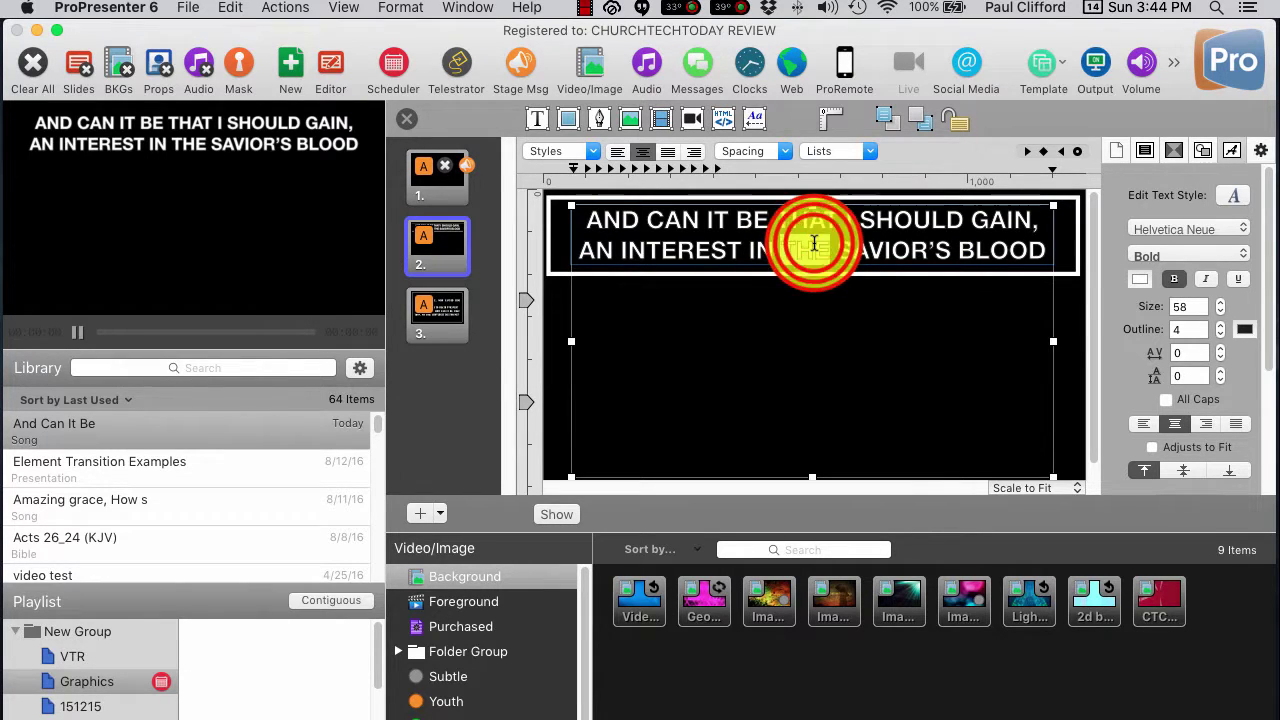
{"action": "triple_click", "coordinate": [815, 243]}
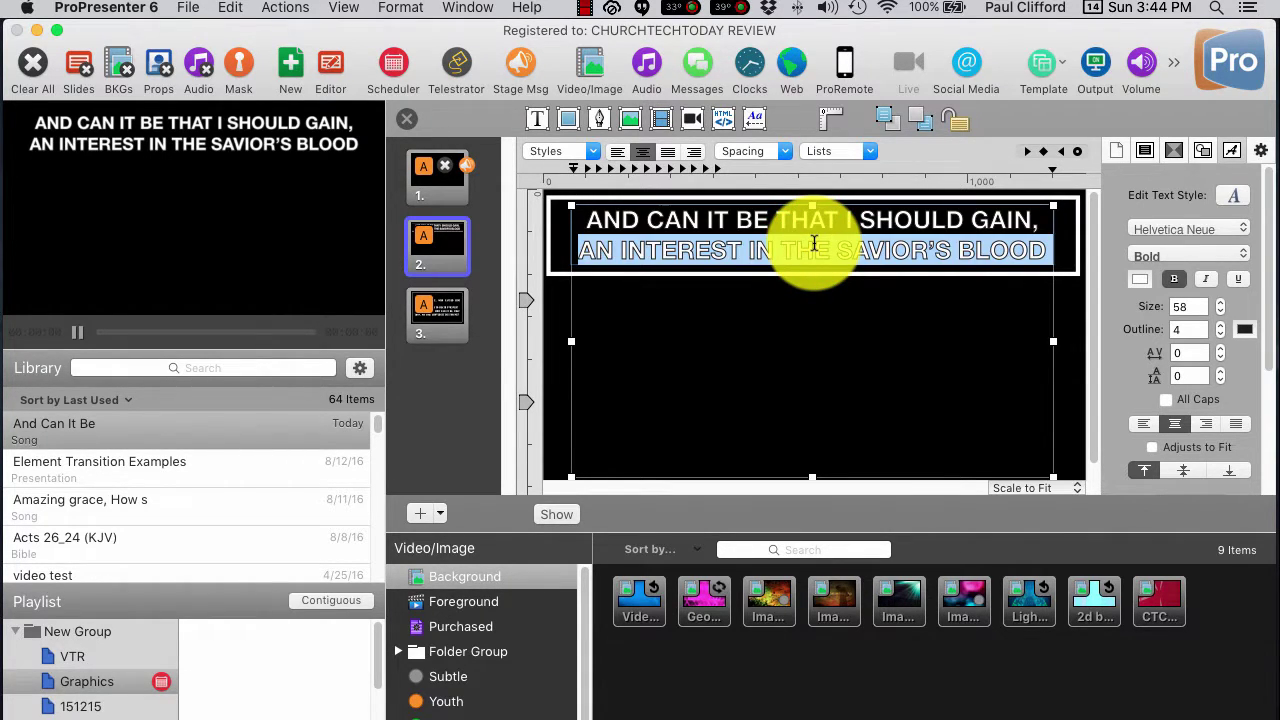
{"action": "key", "text": "super+a"}
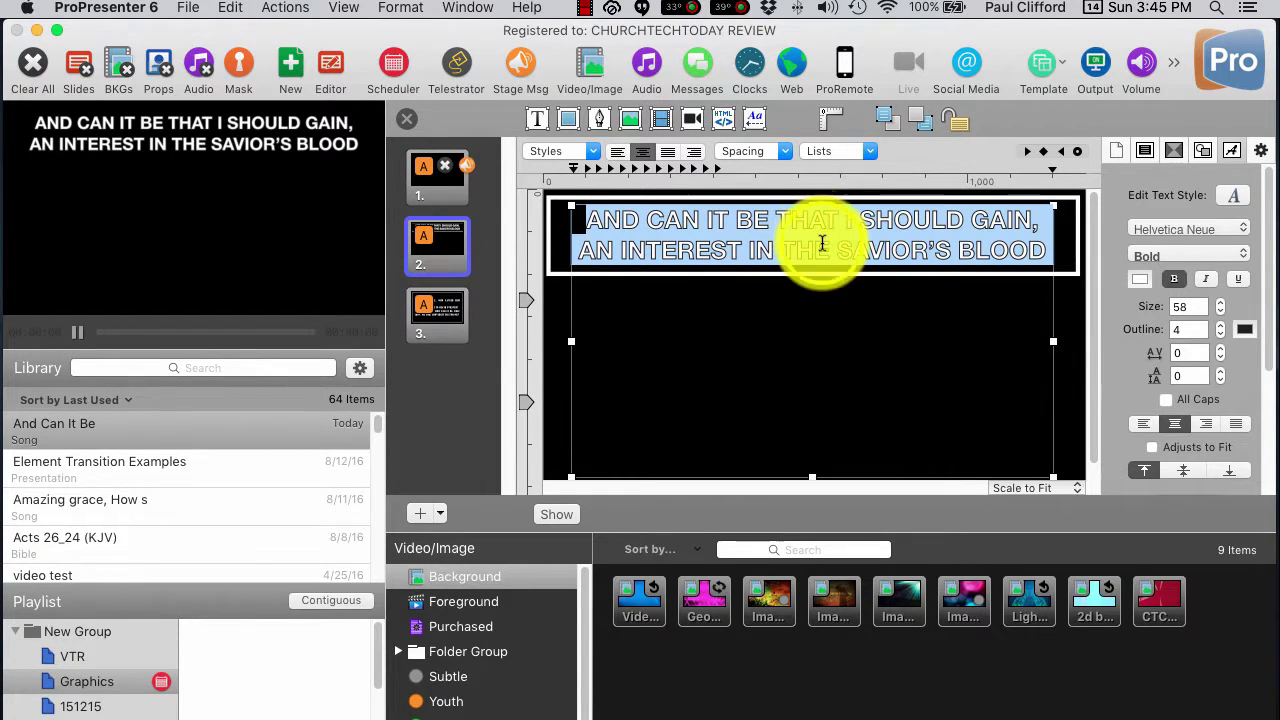
{"action": "right_click", "coordinate": [821, 241]}
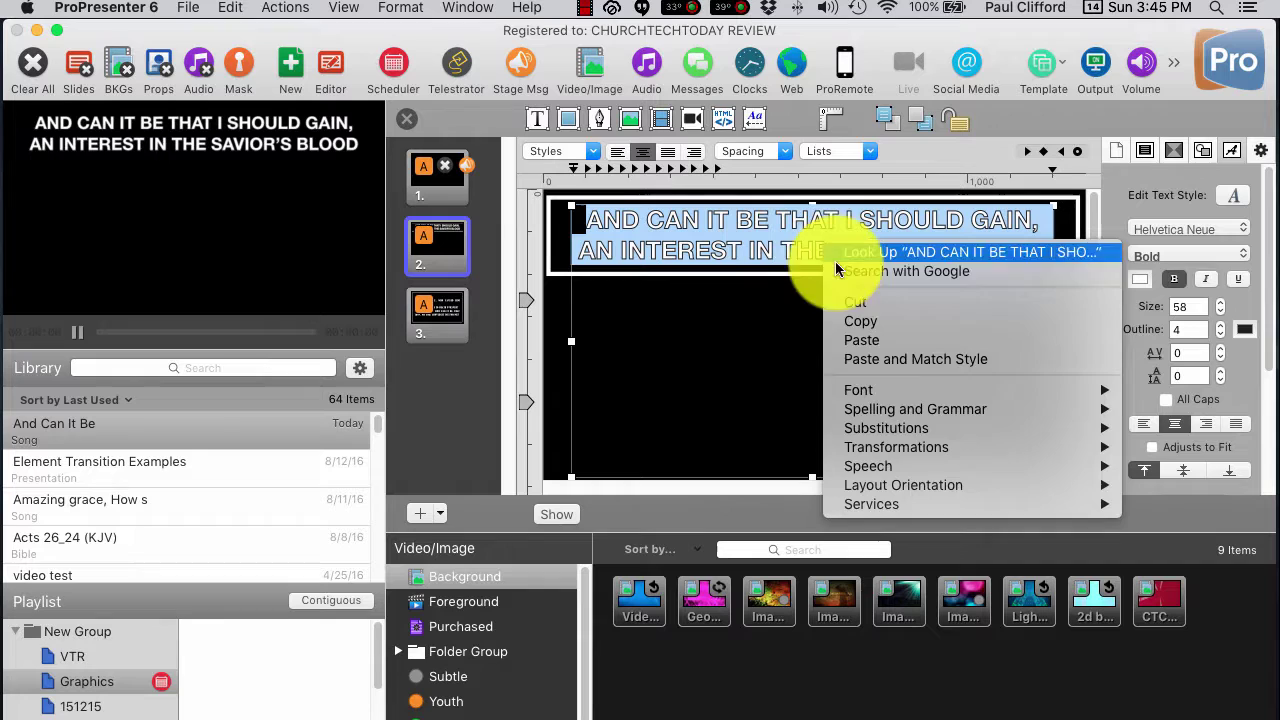
{"action": "mouse_move", "coordinate": [903, 449]}
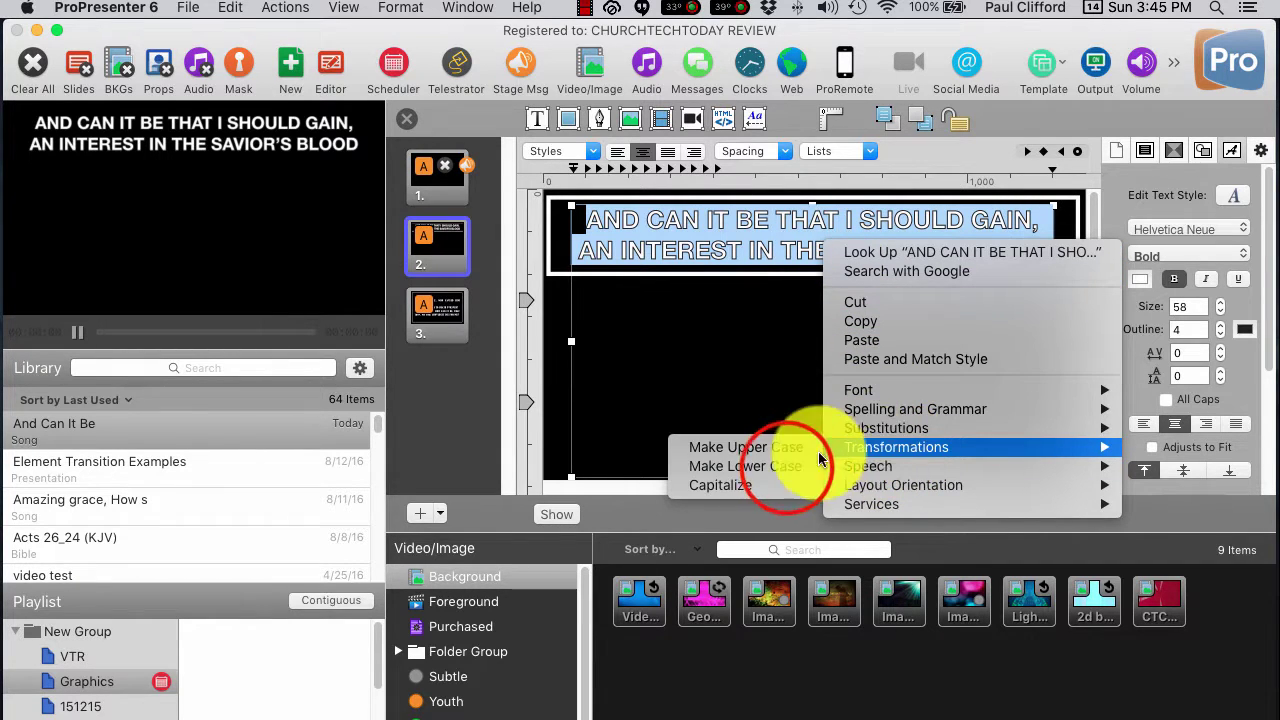
{"action": "left_click", "coordinate": [786, 466]}
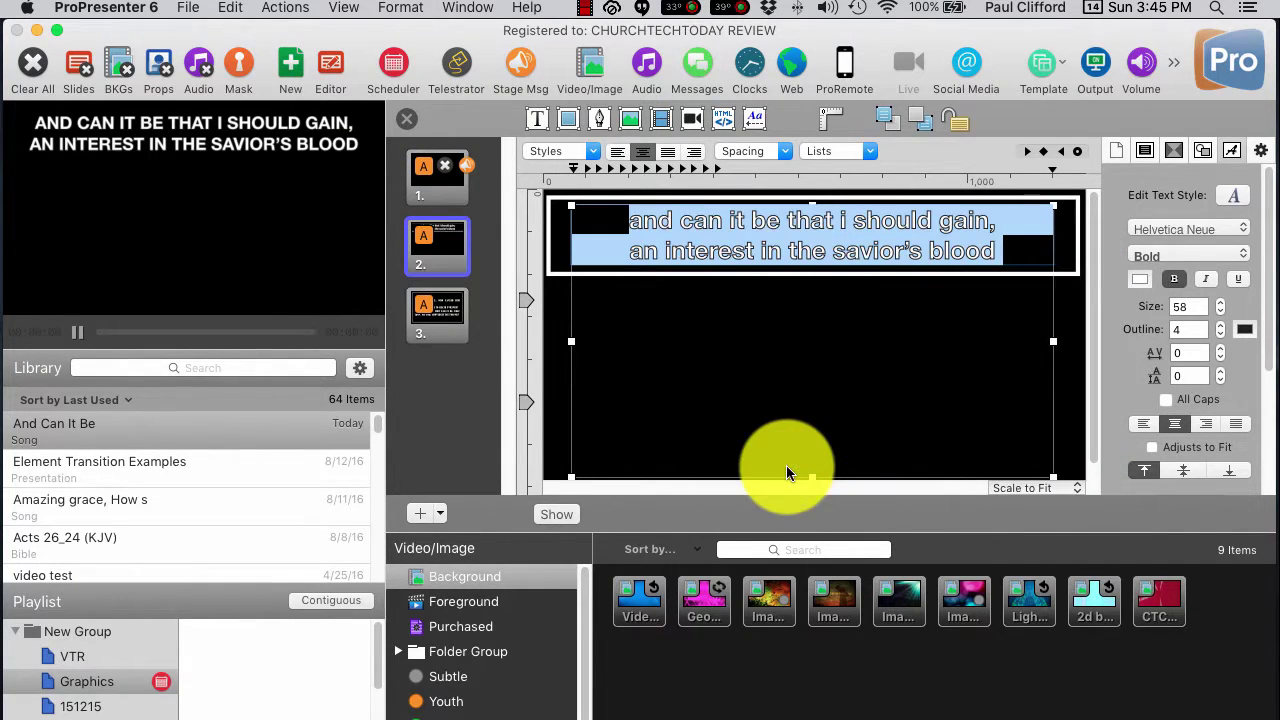
{"action": "left_click", "coordinate": [826, 407]}
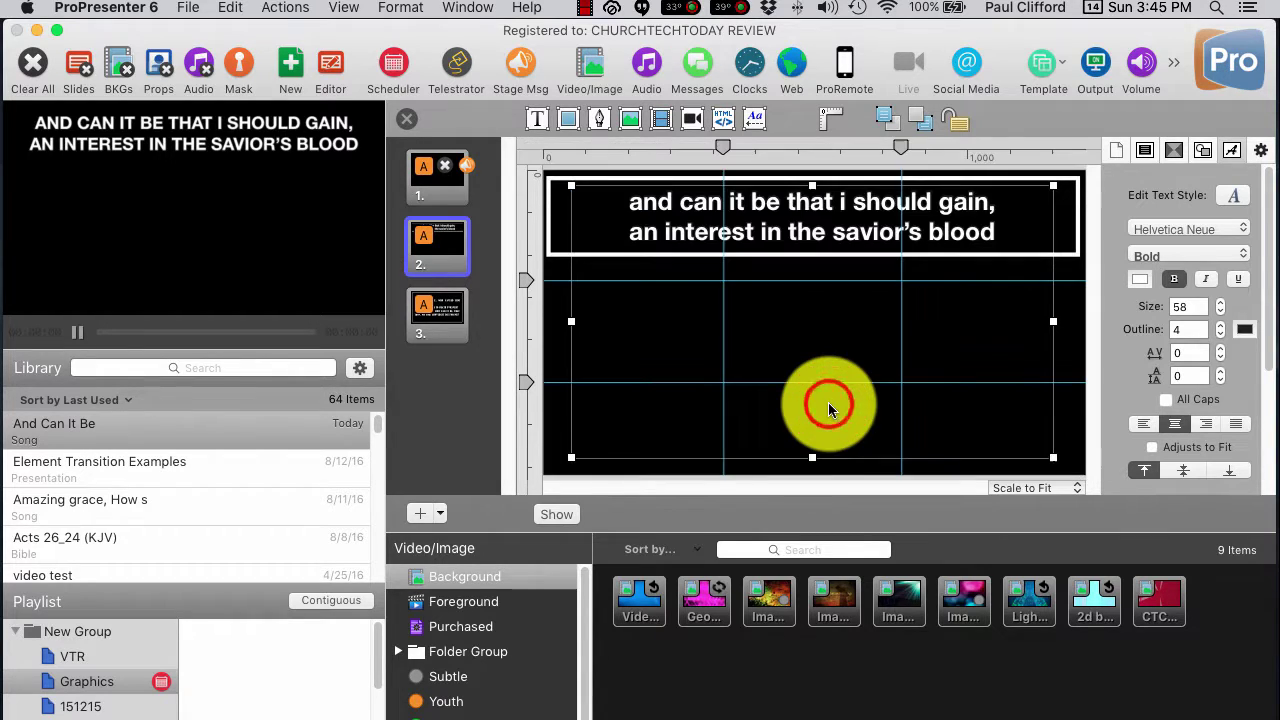
Put the text cursor in slide 2's lyrics, review the text properties, and open the Fonts window, placing it over the slide
{"action": "left_click", "coordinate": [774, 224]}
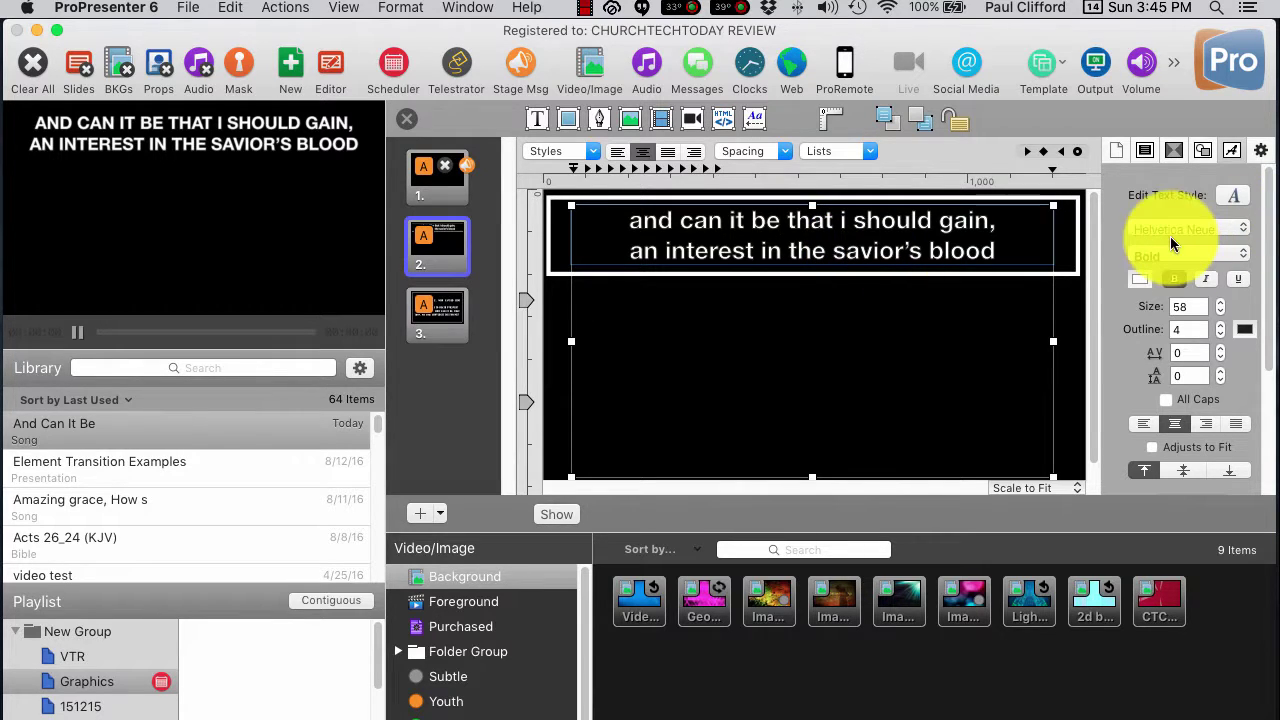
{"action": "scroll", "coordinate": [1172, 244], "scroll_direction": "down", "scroll_amount": 3}
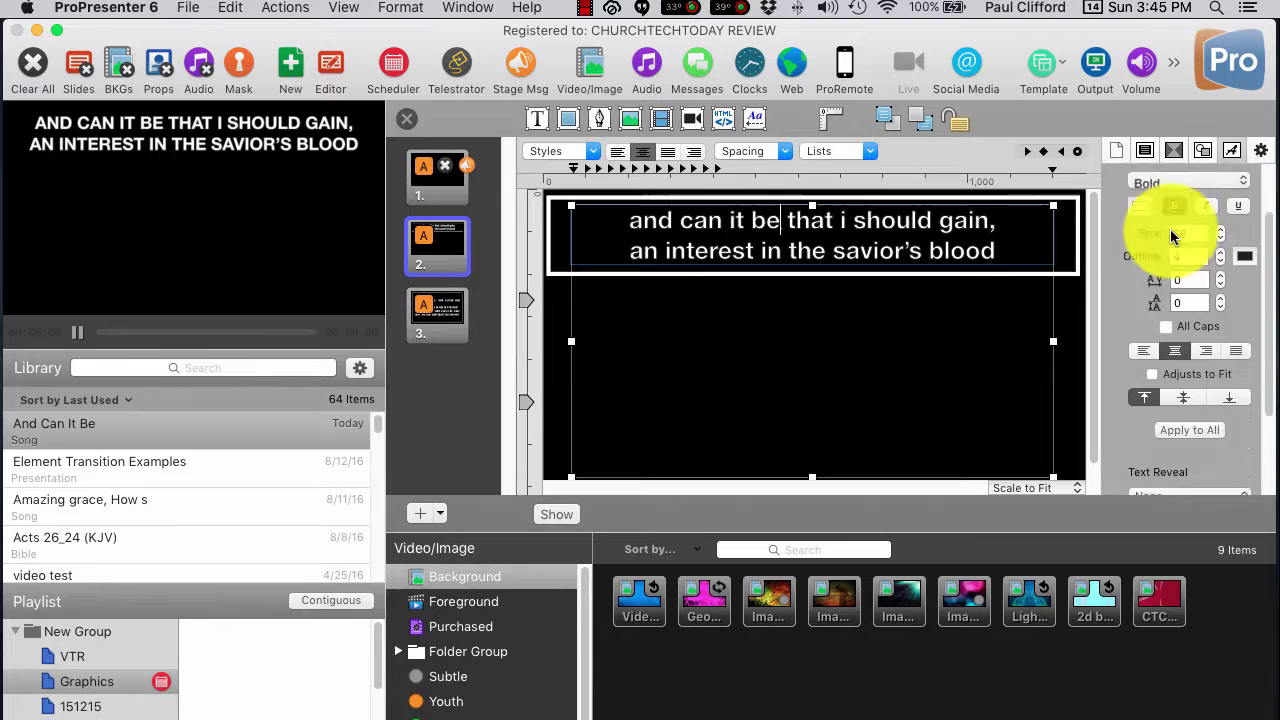
{"action": "scroll", "coordinate": [1172, 236], "scroll_direction": "down", "scroll_amount": 2}
{"action": "scroll", "coordinate": [1172, 236], "scroll_direction": "up", "scroll_amount": 5}
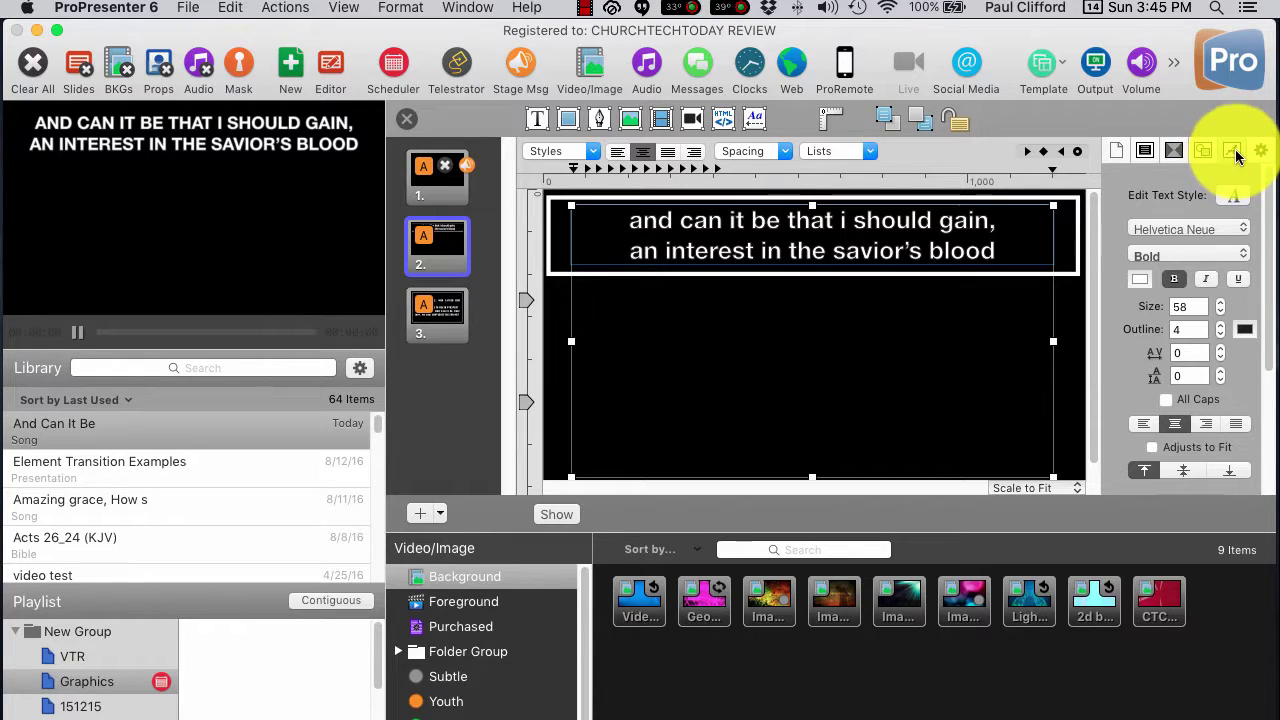
{"action": "left_click", "coordinate": [1235, 200]}
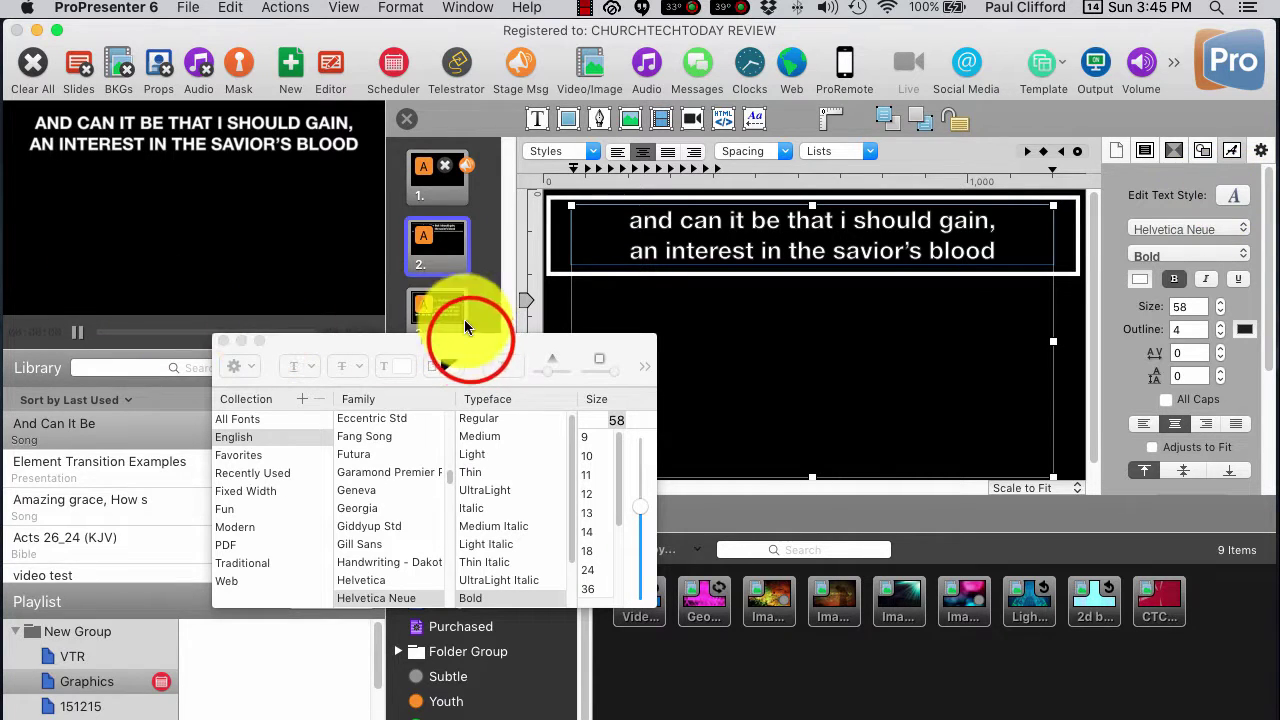
{"action": "left_click_drag", "start_coordinate": [462, 351], "coordinate": [752, 230]}
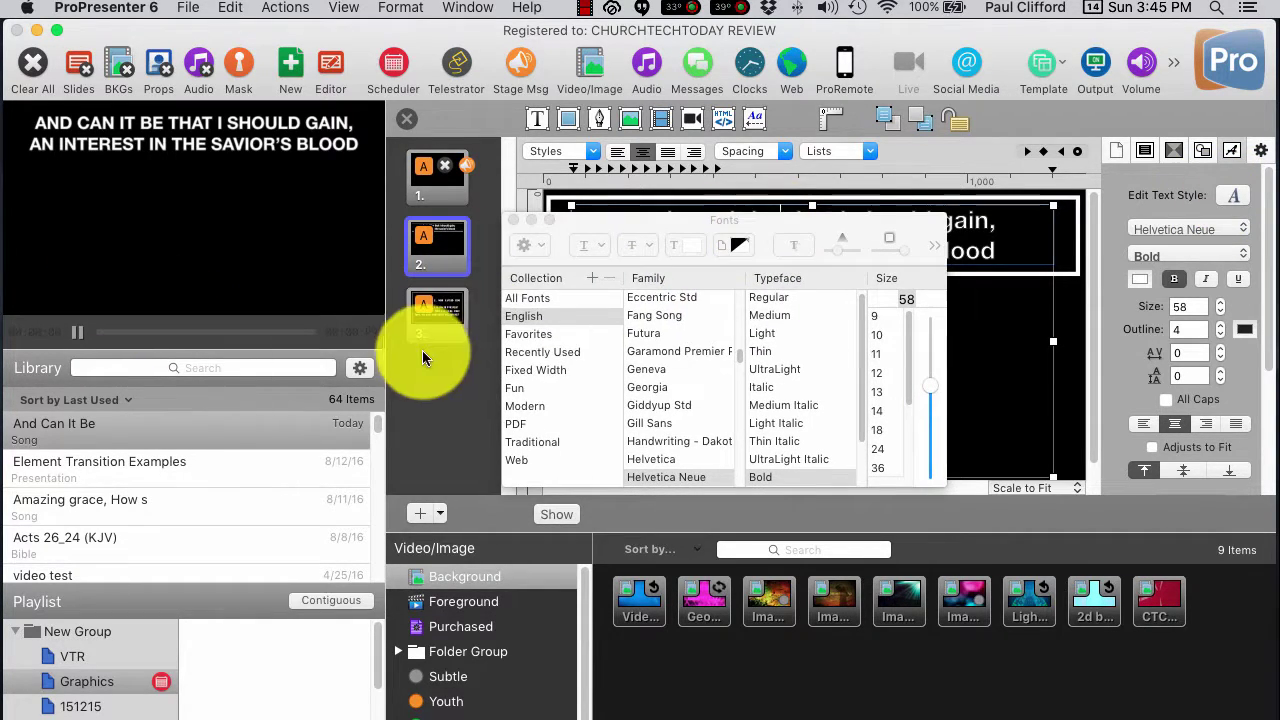
View the Helvetica Neue typography options for character alternatives, number spacing and ligatures, and close the Typography window
{"action": "left_click", "coordinate": [543, 248]}
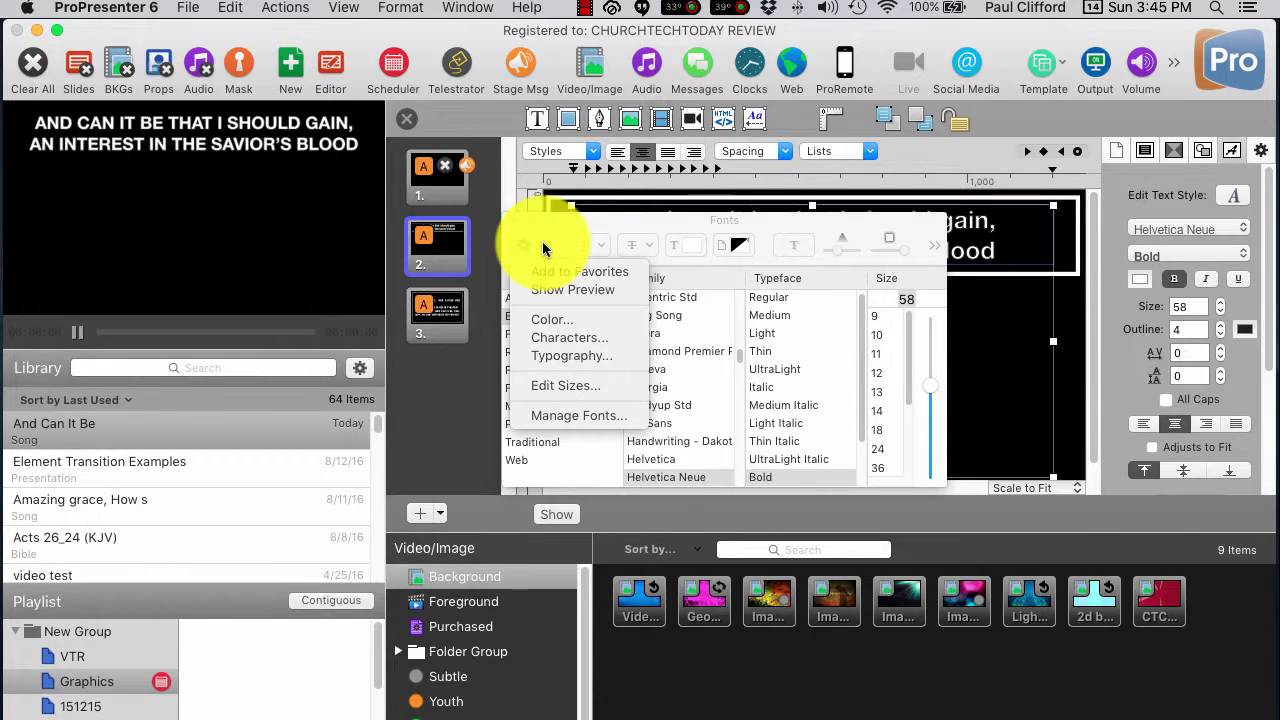
{"action": "left_click", "coordinate": [561, 357]}
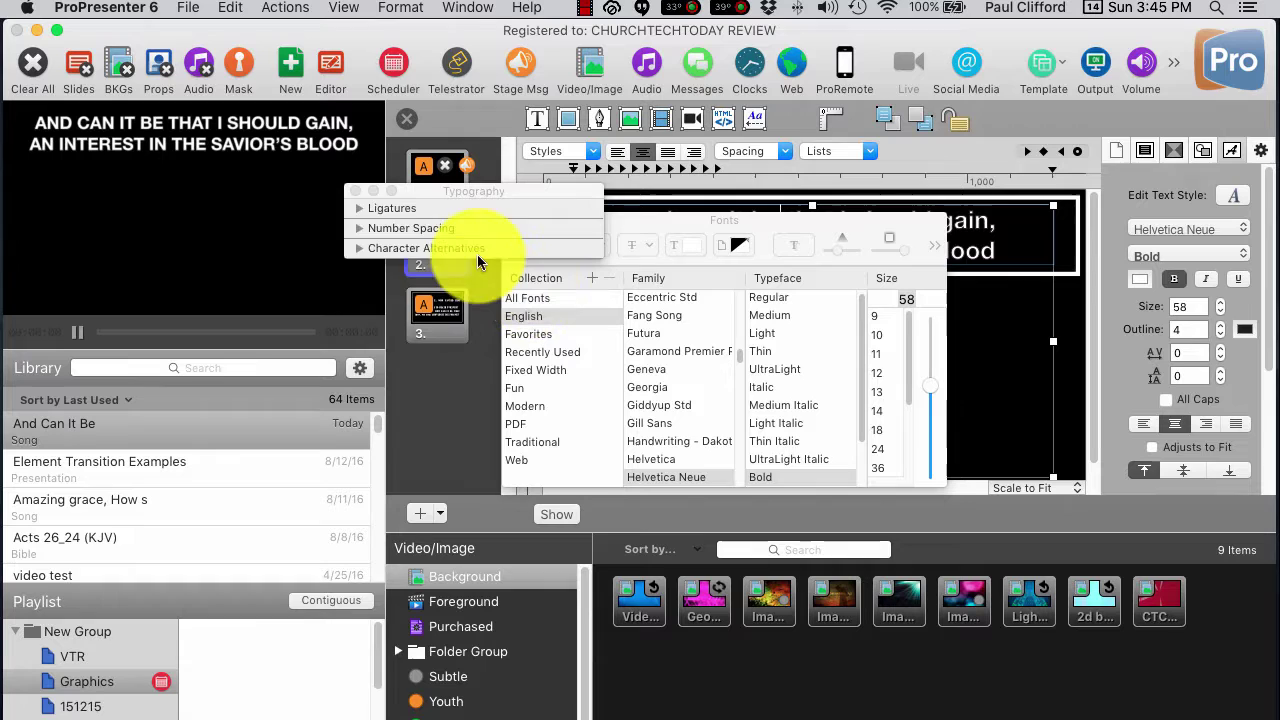
{"action": "left_click", "coordinate": [371, 247]}
{"action": "left_click", "coordinate": [363, 249]}
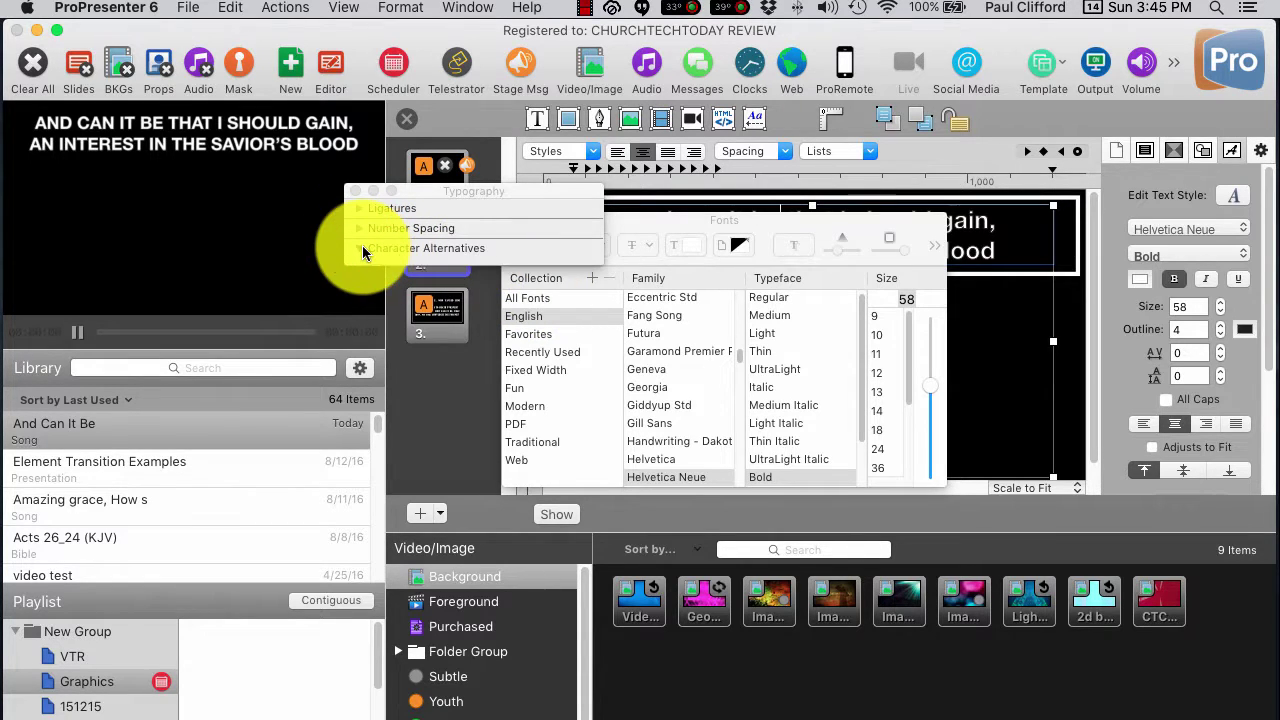
{"action": "left_click", "coordinate": [357, 226]}
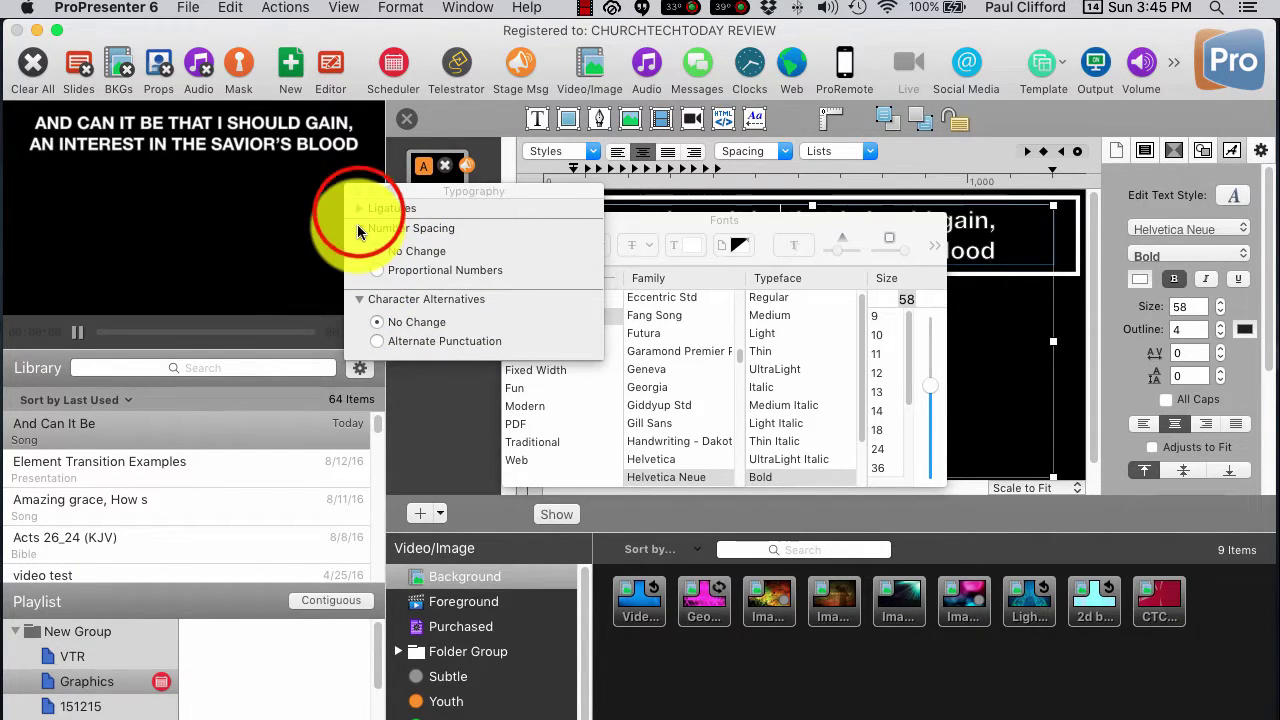
{"action": "left_click", "coordinate": [360, 212]}
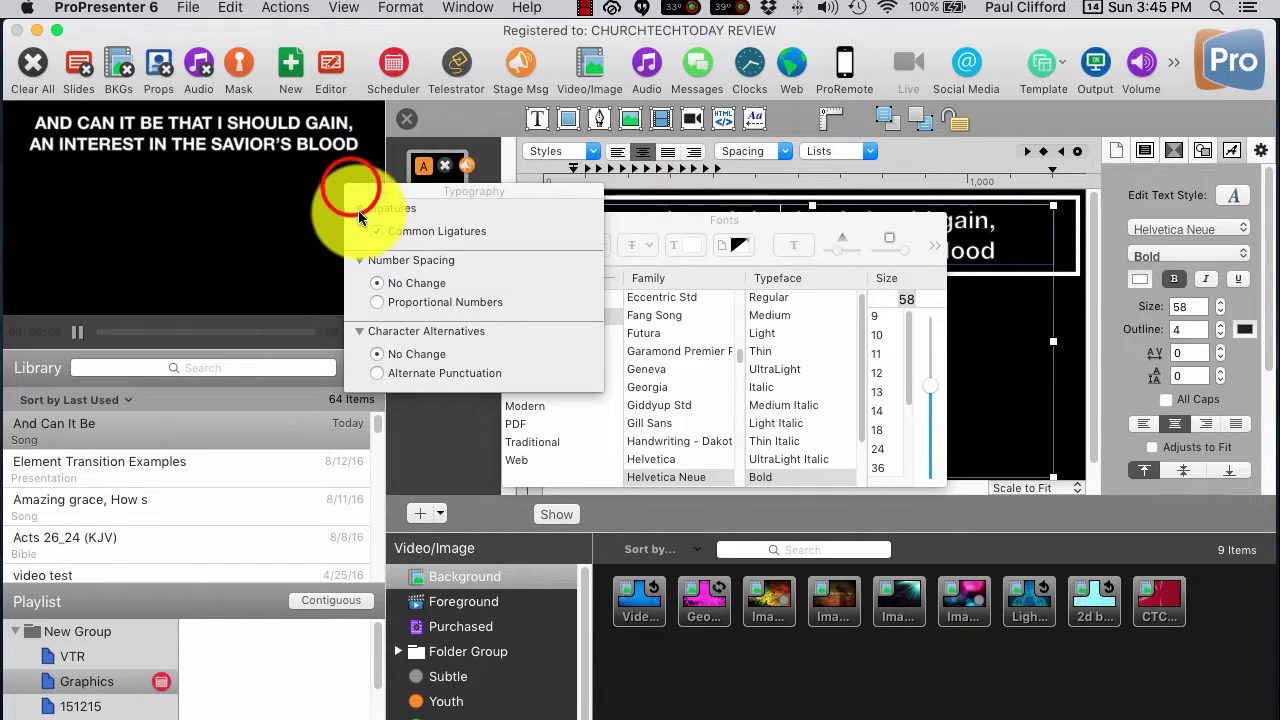
{"action": "left_click", "coordinate": [352, 194]}
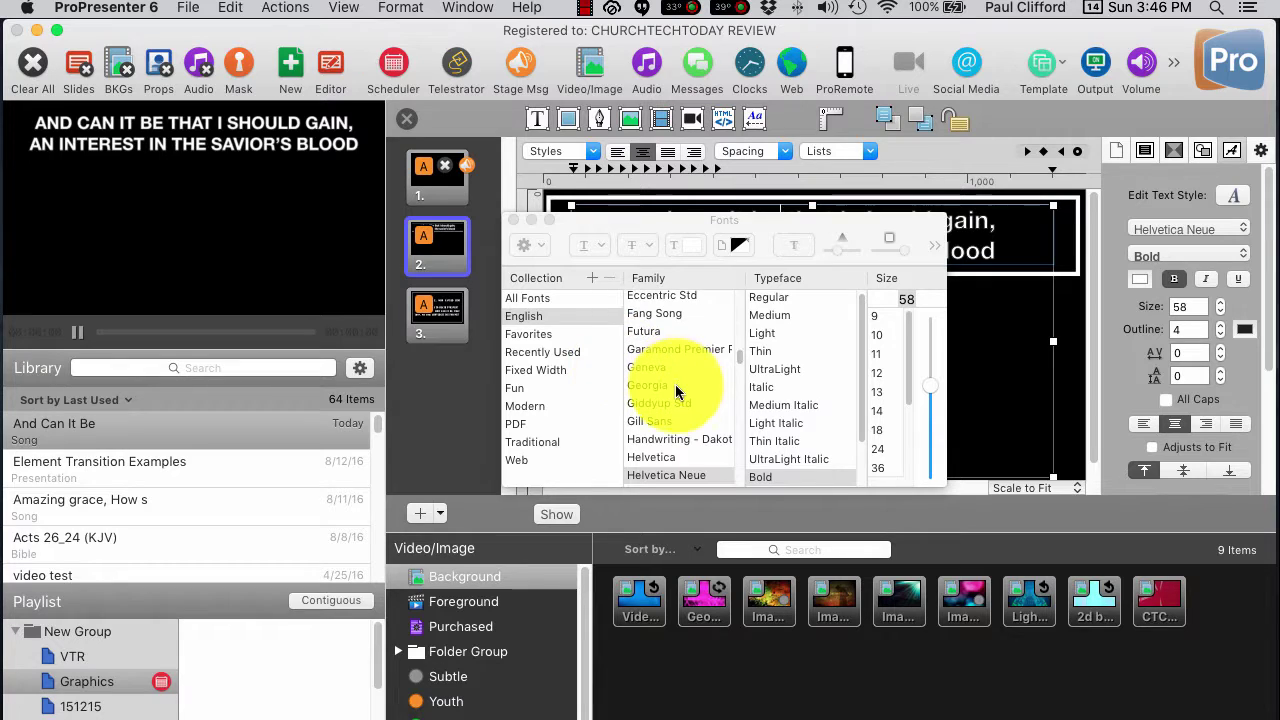
Find Tahoma among the English font families in the Fonts window and select it
{"action": "scroll", "coordinate": [676, 391], "scroll_direction": "down", "scroll_amount": 5}
{"action": "scroll", "coordinate": [676, 391], "scroll_direction": "down", "scroll_amount": 7}
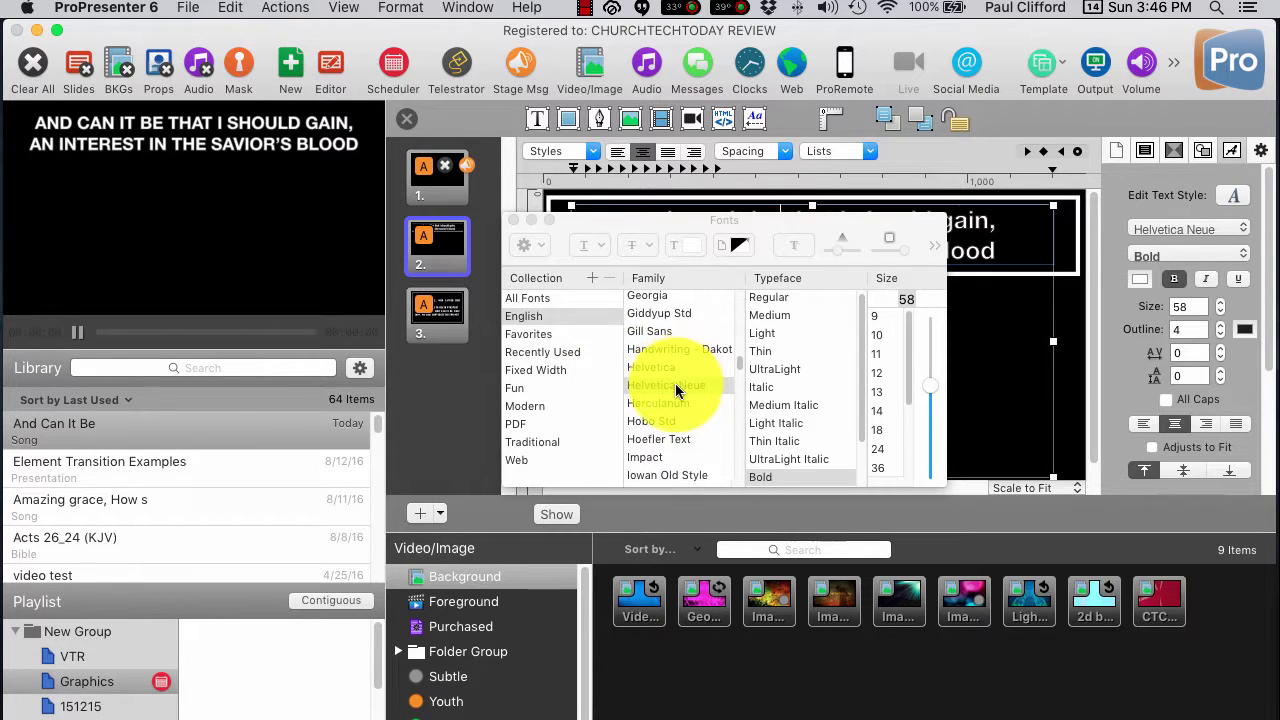
{"action": "scroll", "coordinate": [676, 391], "scroll_direction": "down", "scroll_amount": 8}
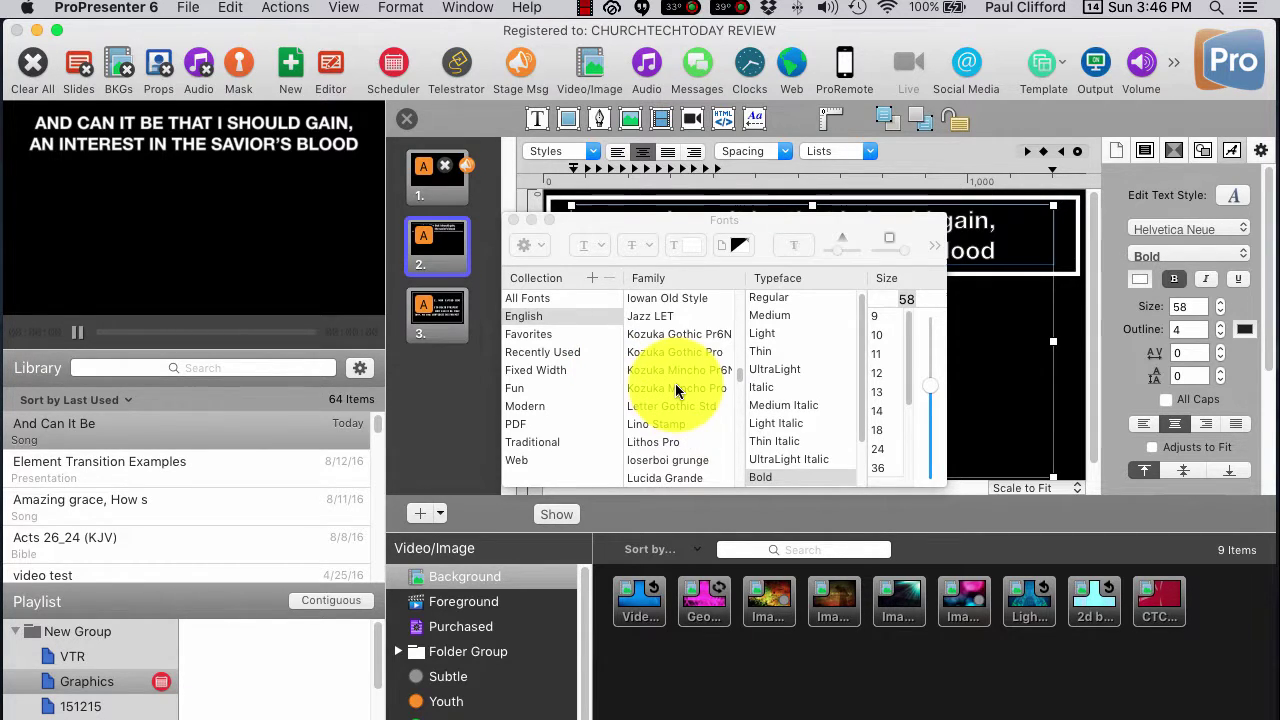
{"action": "scroll", "coordinate": [676, 391], "scroll_direction": "down", "scroll_amount": 5}
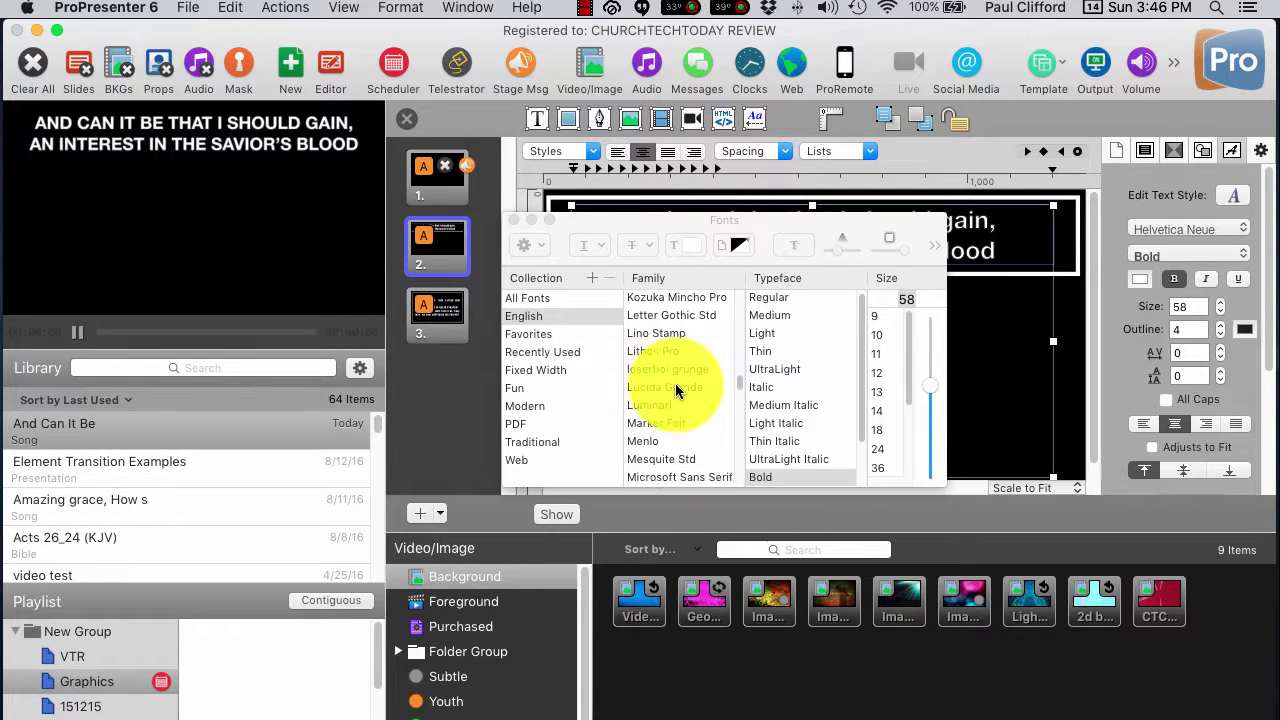
{"action": "scroll", "coordinate": [676, 391], "scroll_direction": "down", "scroll_amount": 6}
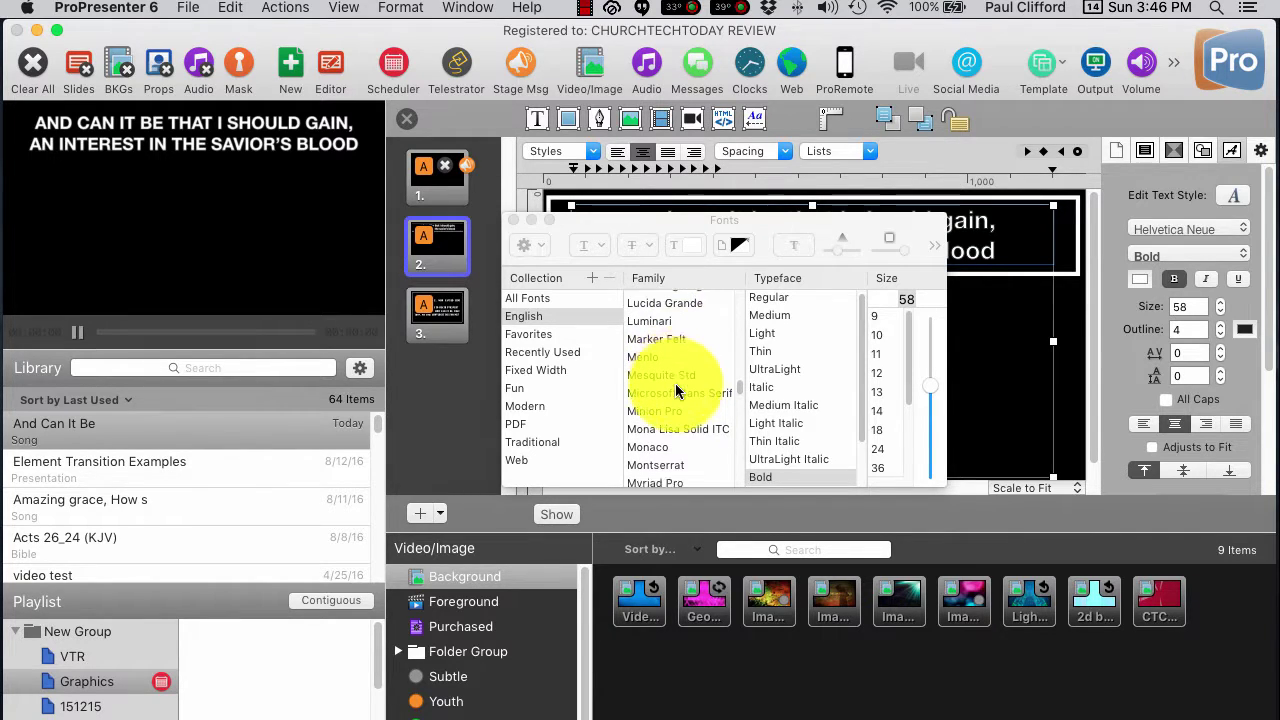
{"action": "scroll", "coordinate": [675, 385], "scroll_direction": "down", "scroll_amount": 6}
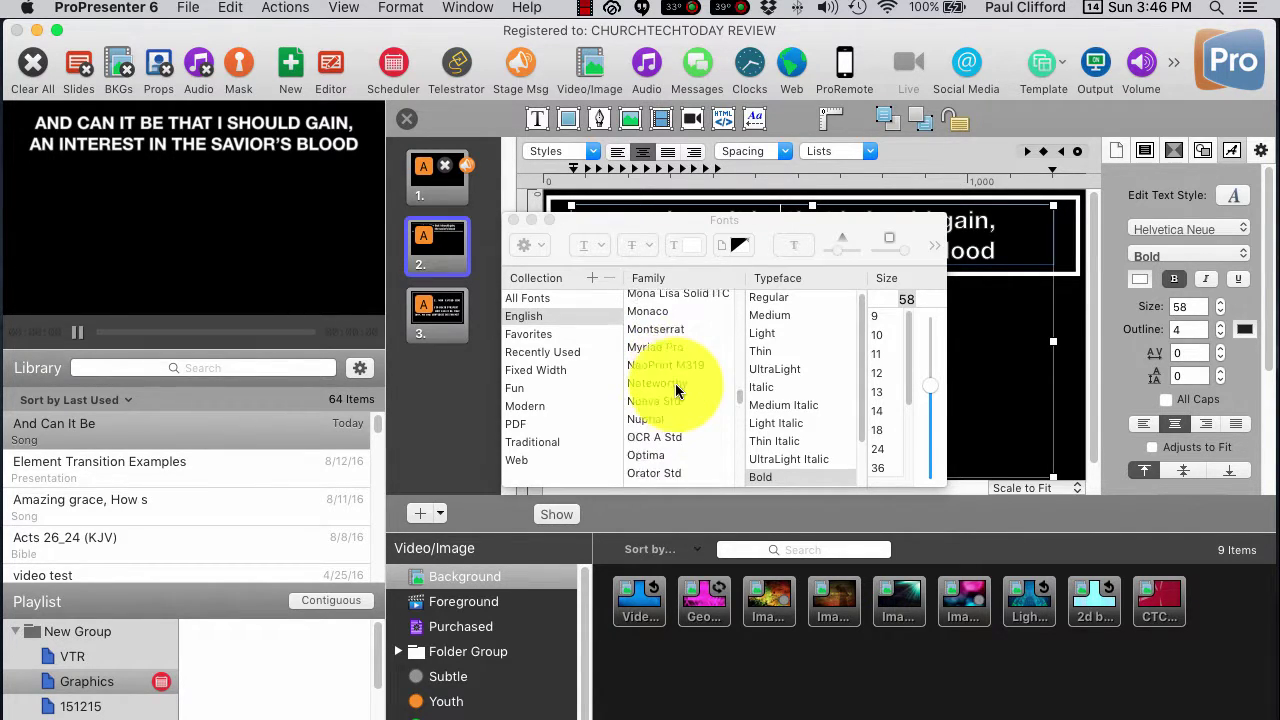
{"action": "scroll", "coordinate": [675, 390], "scroll_direction": "down", "scroll_amount": 5}
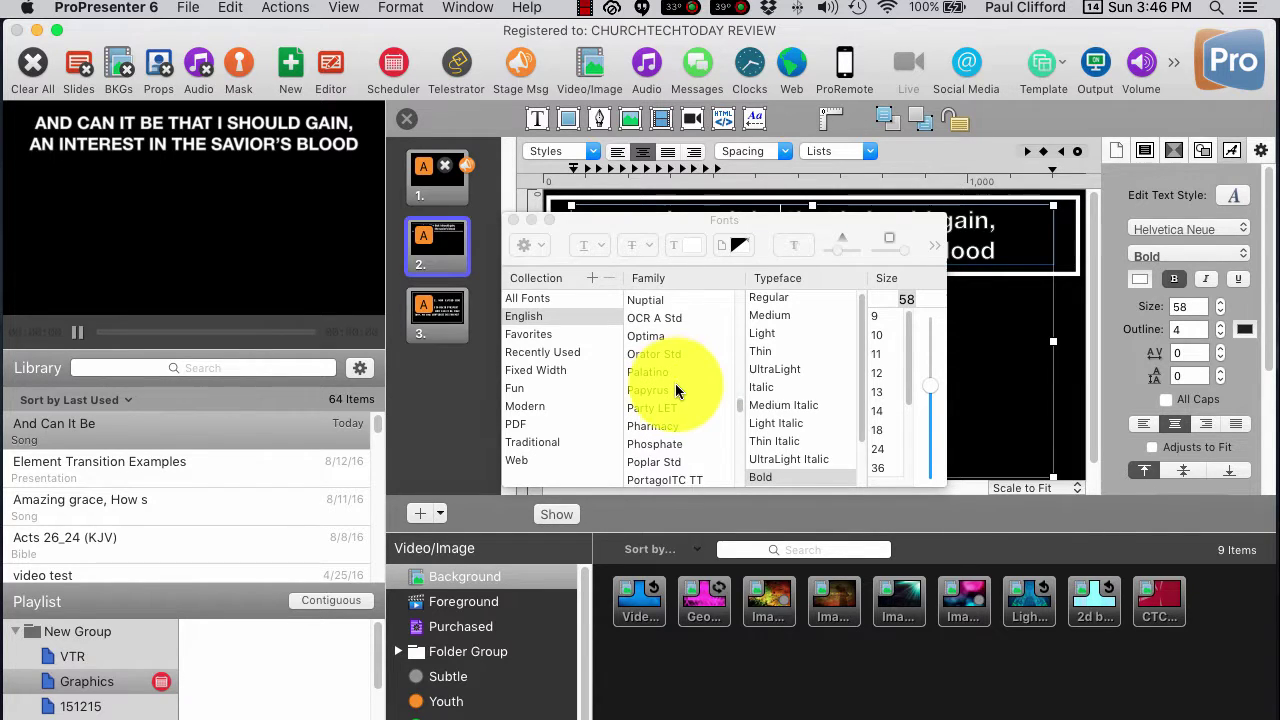
{"action": "scroll", "coordinate": [676, 390], "scroll_direction": "down", "scroll_amount": 6}
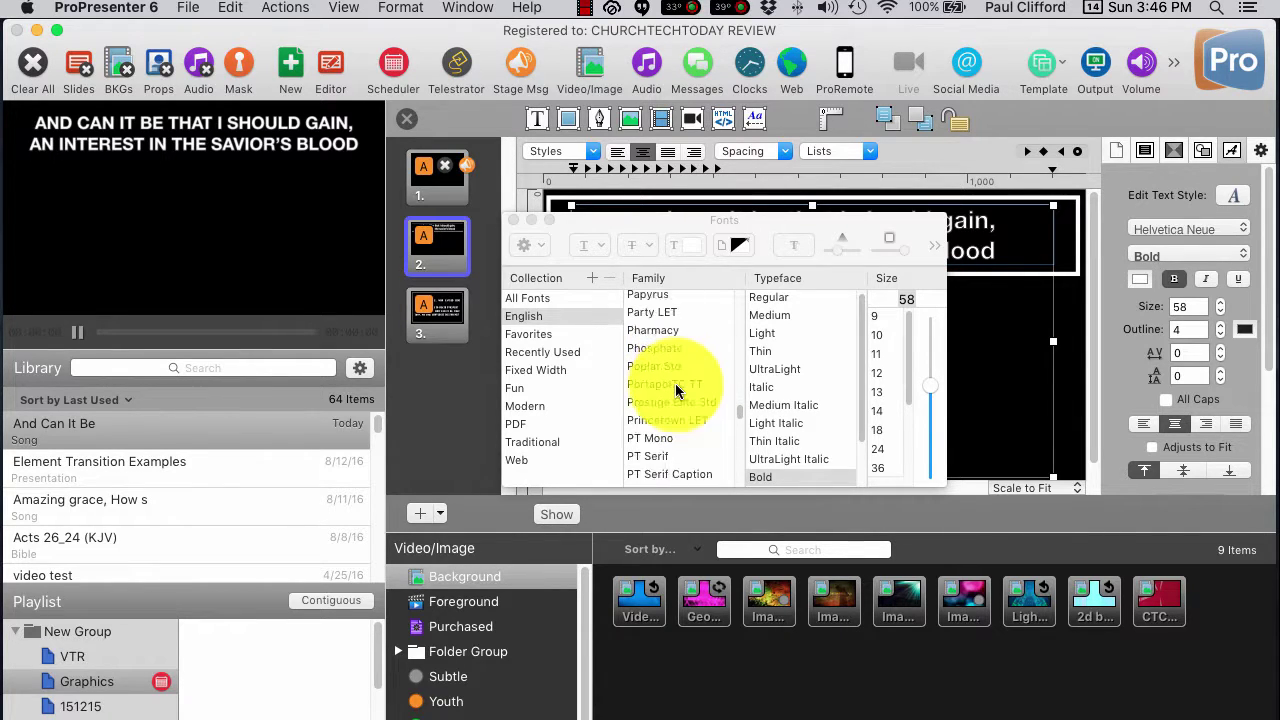
{"action": "scroll", "coordinate": [675, 388], "scroll_direction": "down", "scroll_amount": 4}
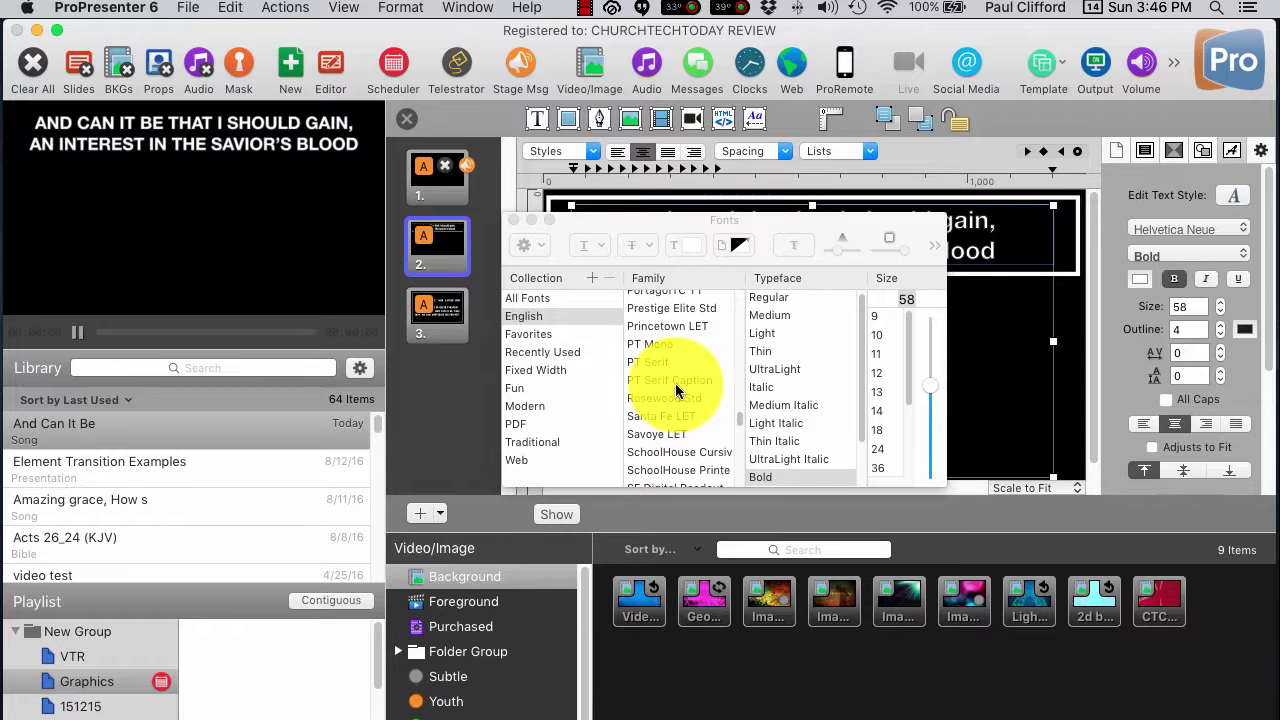
{"action": "scroll", "coordinate": [677, 390], "scroll_direction": "down", "scroll_amount": 6}
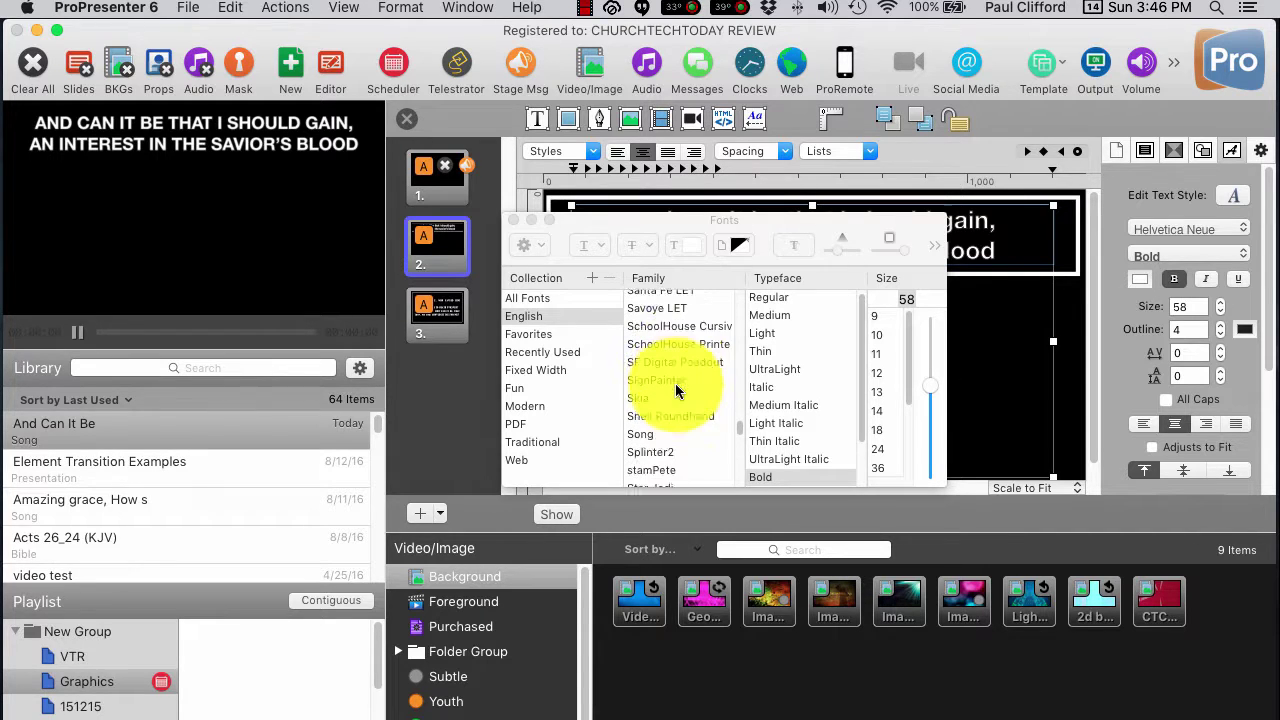
{"action": "scroll", "coordinate": [675, 390], "scroll_direction": "down", "scroll_amount": 4}
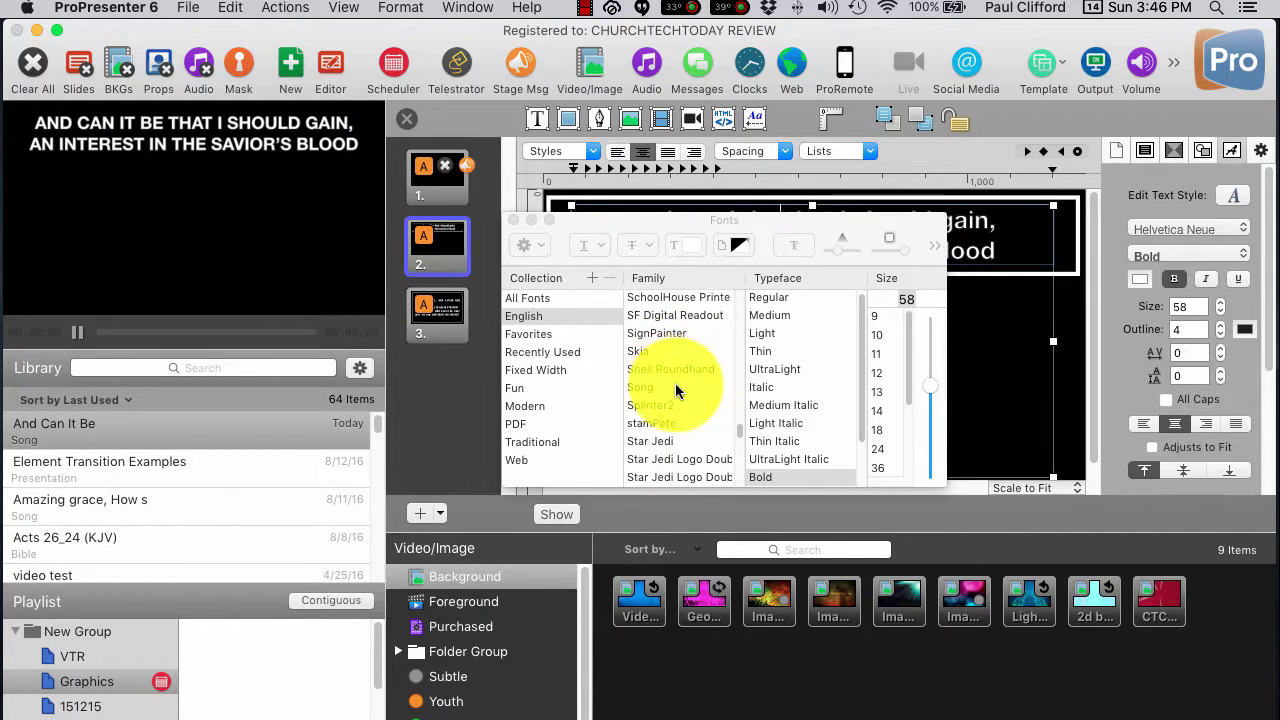
{"action": "scroll", "coordinate": [676, 390], "scroll_direction": "down", "scroll_amount": 3}
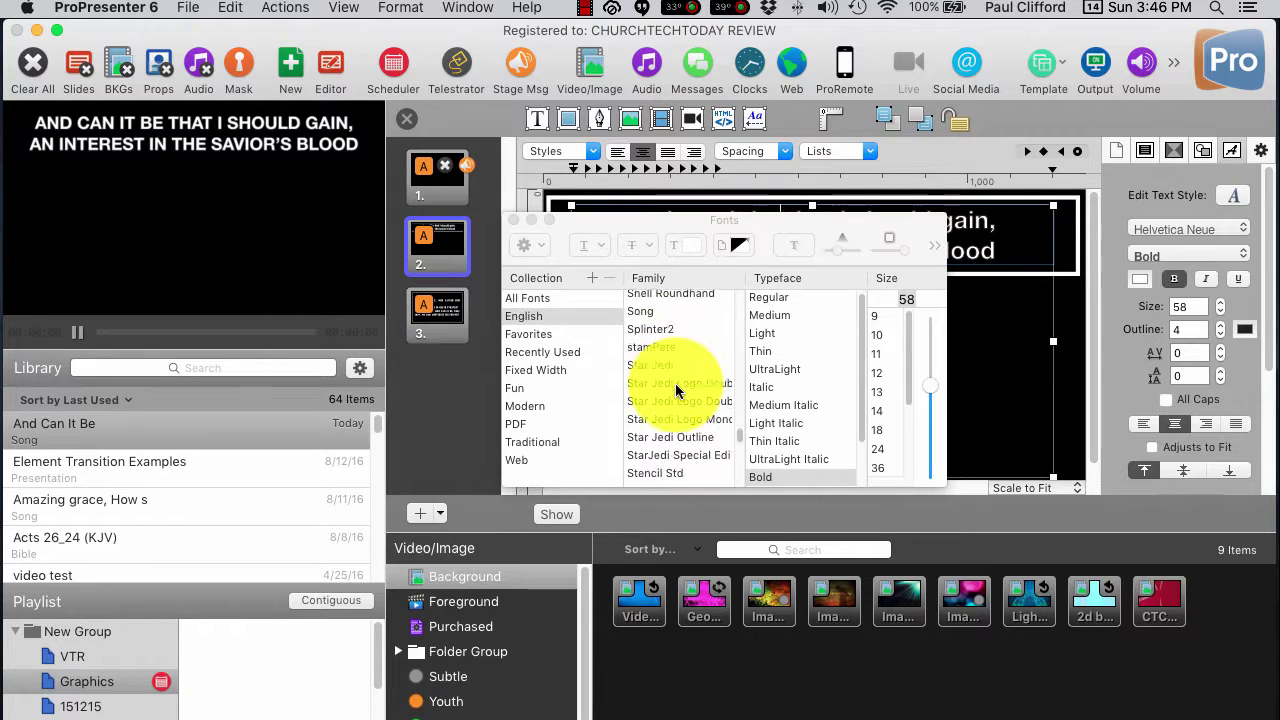
{"action": "scroll", "coordinate": [676, 390], "scroll_direction": "down", "scroll_amount": 7}
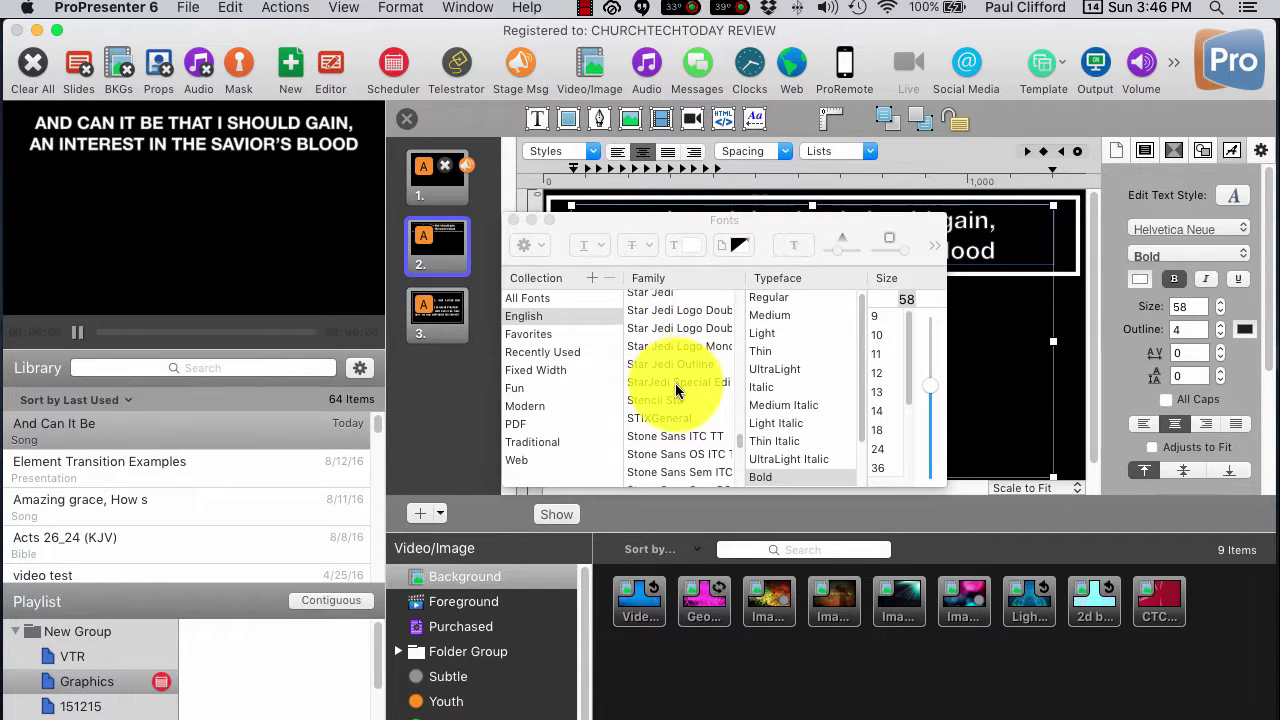
{"action": "scroll", "coordinate": [676, 390], "scroll_direction": "down", "scroll_amount": 3}
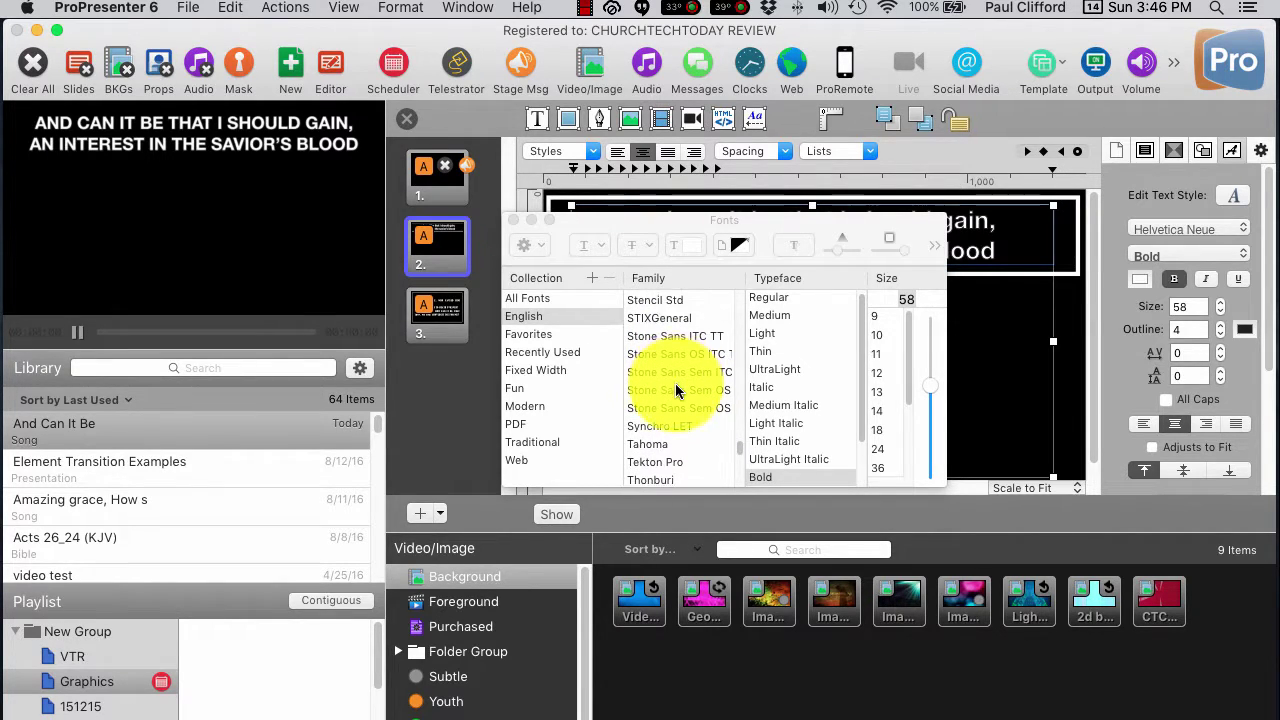
{"action": "left_click", "coordinate": [660, 434]}
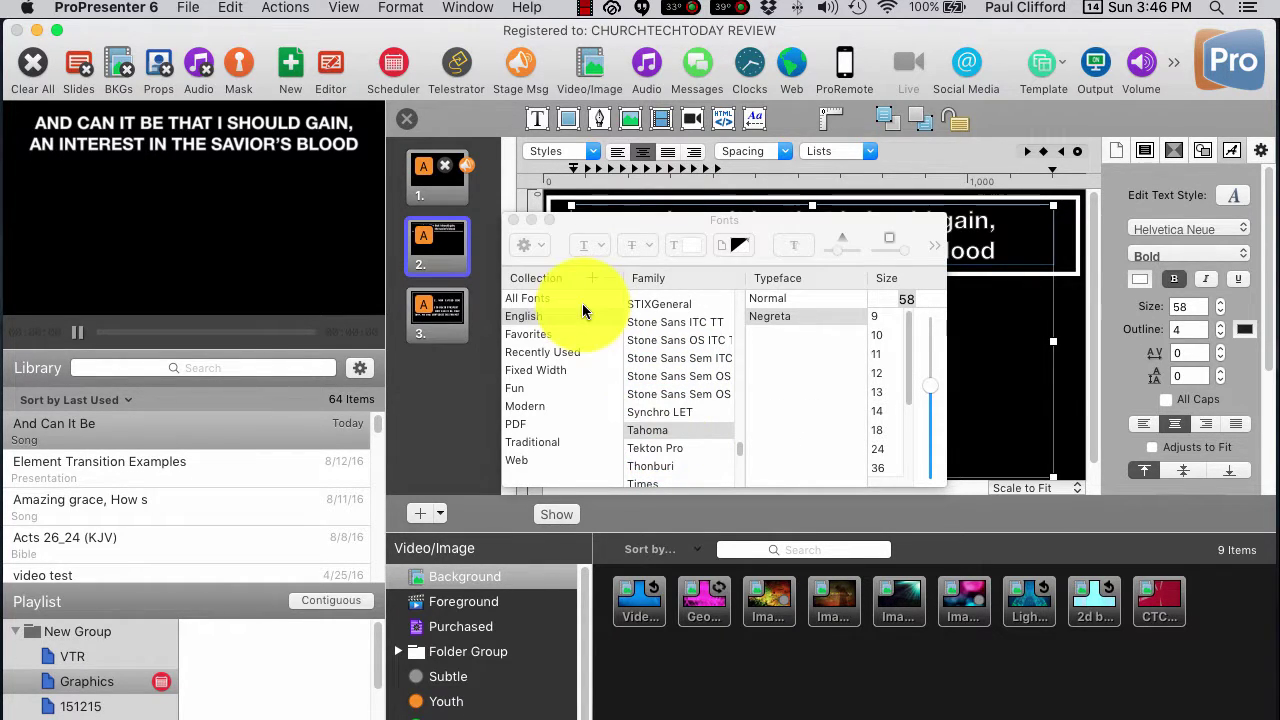
Open the typography options for Tahoma and expand the ligature settings
{"action": "left_click", "coordinate": [534, 247]}
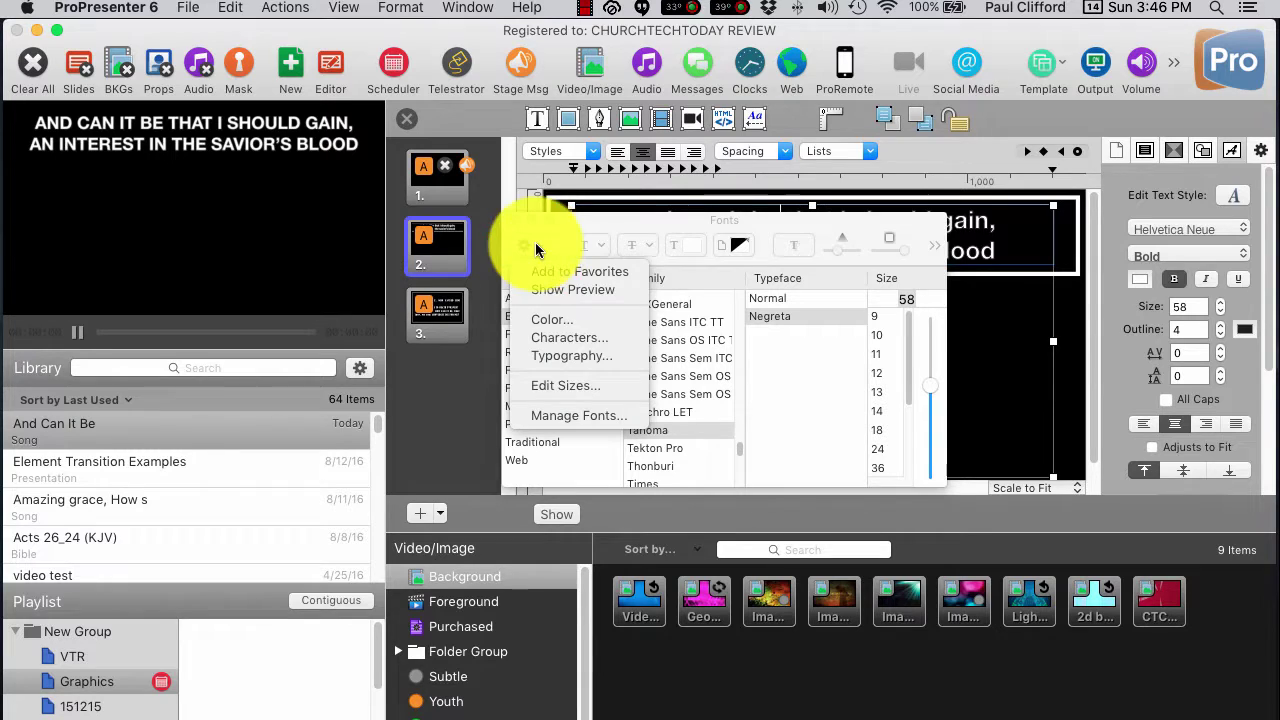
{"action": "left_click", "coordinate": [559, 352]}
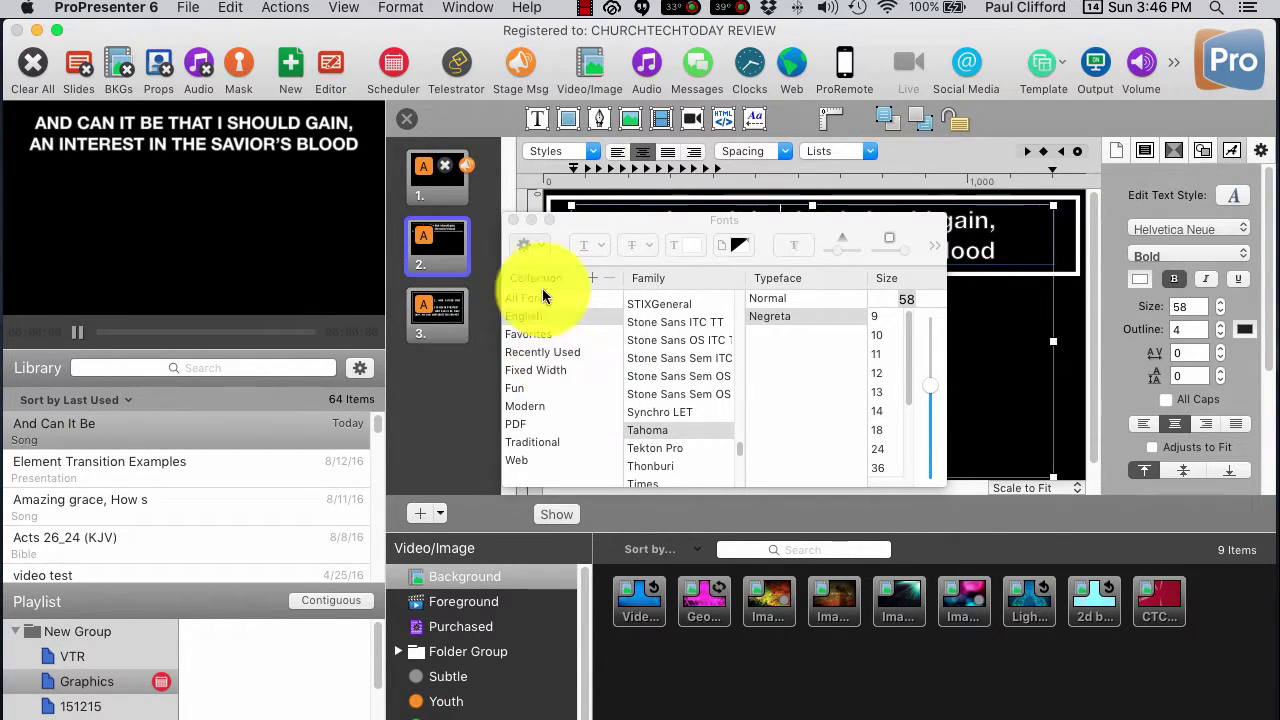
{"action": "left_click", "coordinate": [362, 209]}
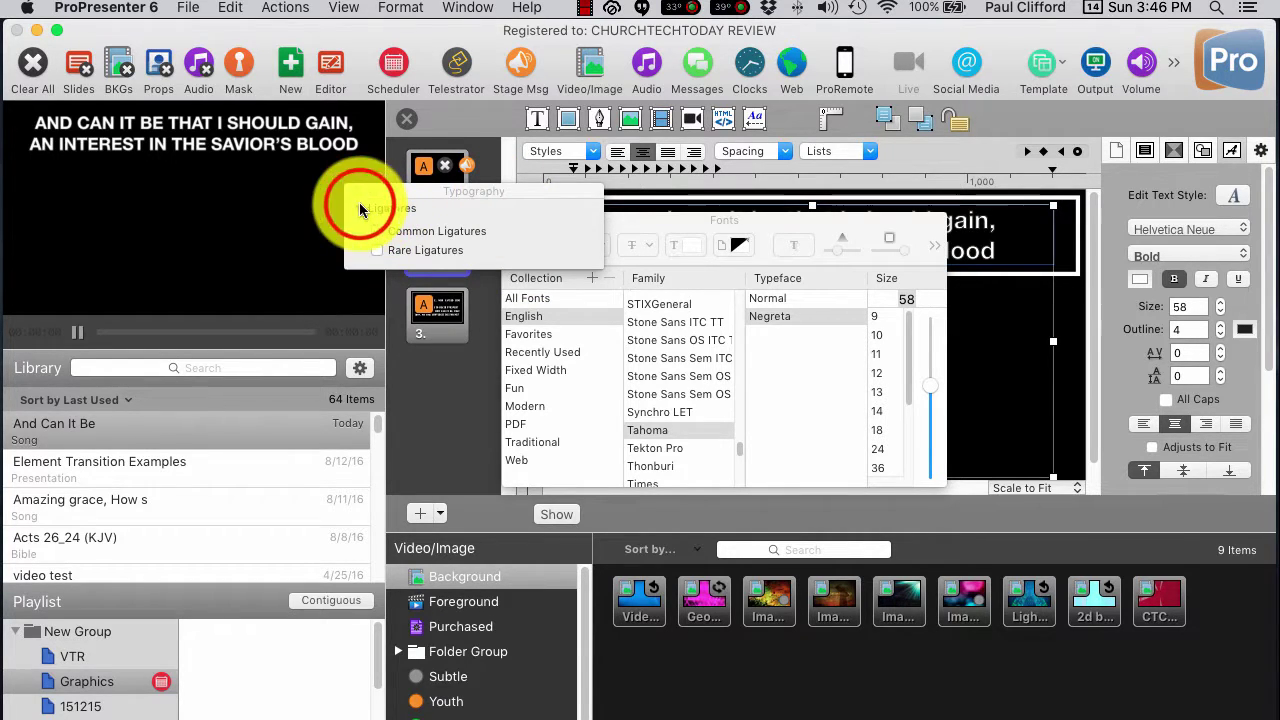
Select the Times font family in place of Tahoma, check its typography options, and close the Typography window
{"action": "left_click", "coordinate": [352, 193]}
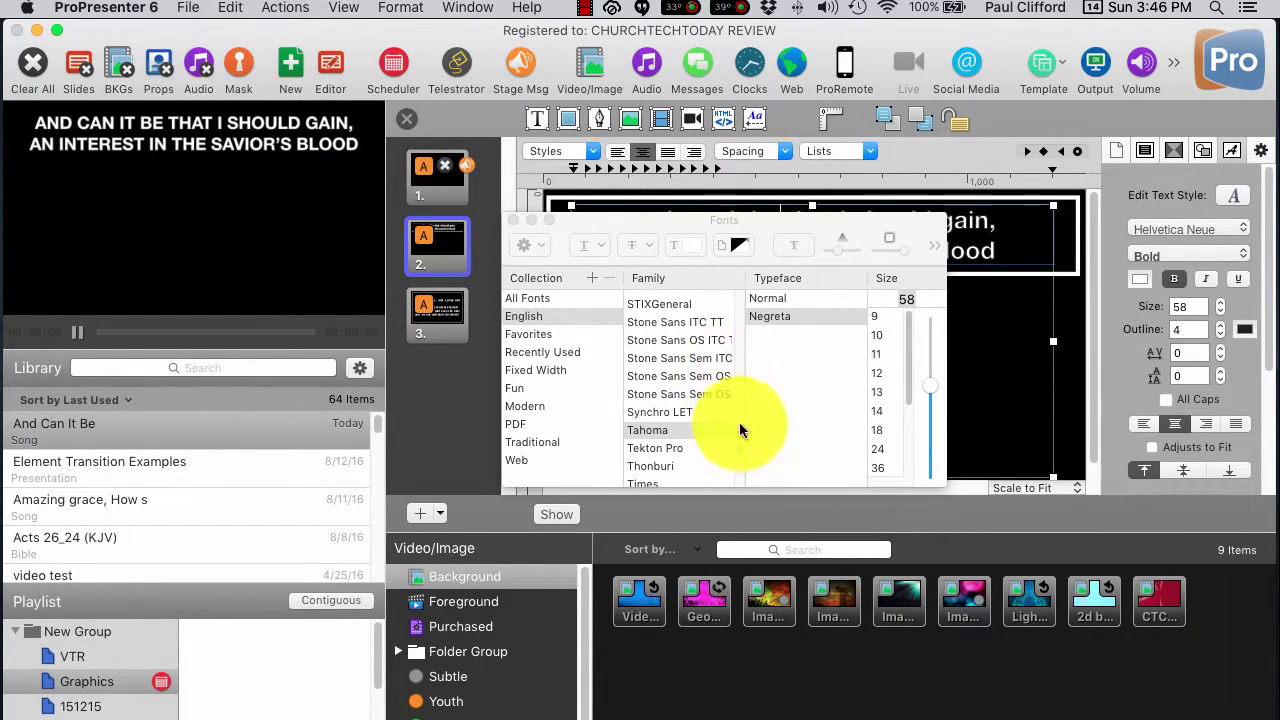
{"action": "scroll", "coordinate": [715, 432], "scroll_direction": "down", "scroll_amount": 2}
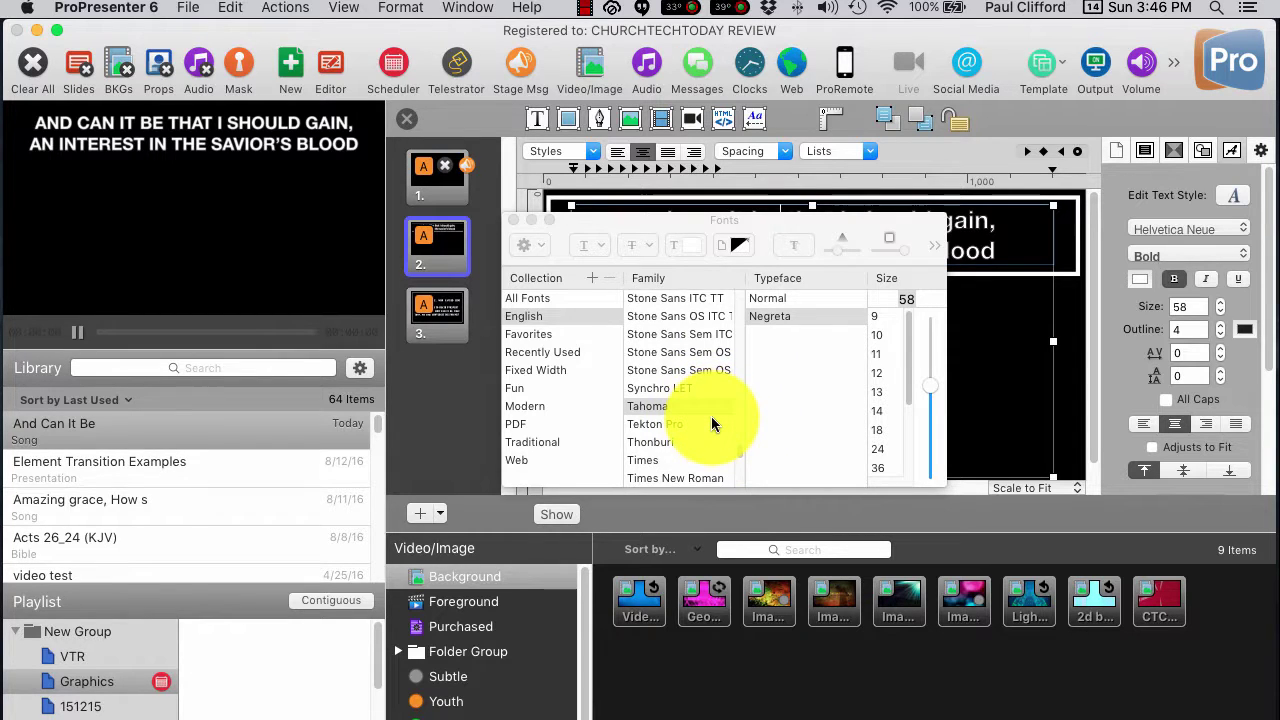
{"action": "scroll", "coordinate": [711, 416], "scroll_direction": "down", "scroll_amount": 1}
{"action": "left_click", "coordinate": [703, 447]}
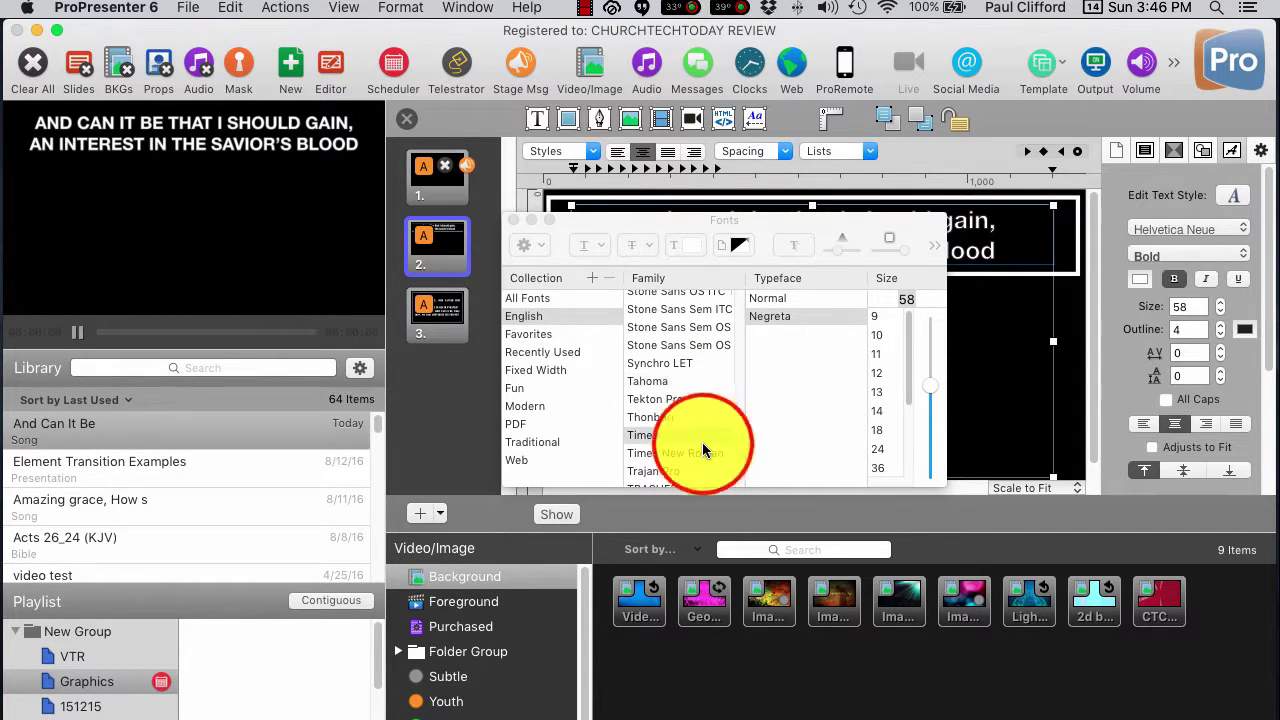
{"action": "left_click", "coordinate": [695, 447]}
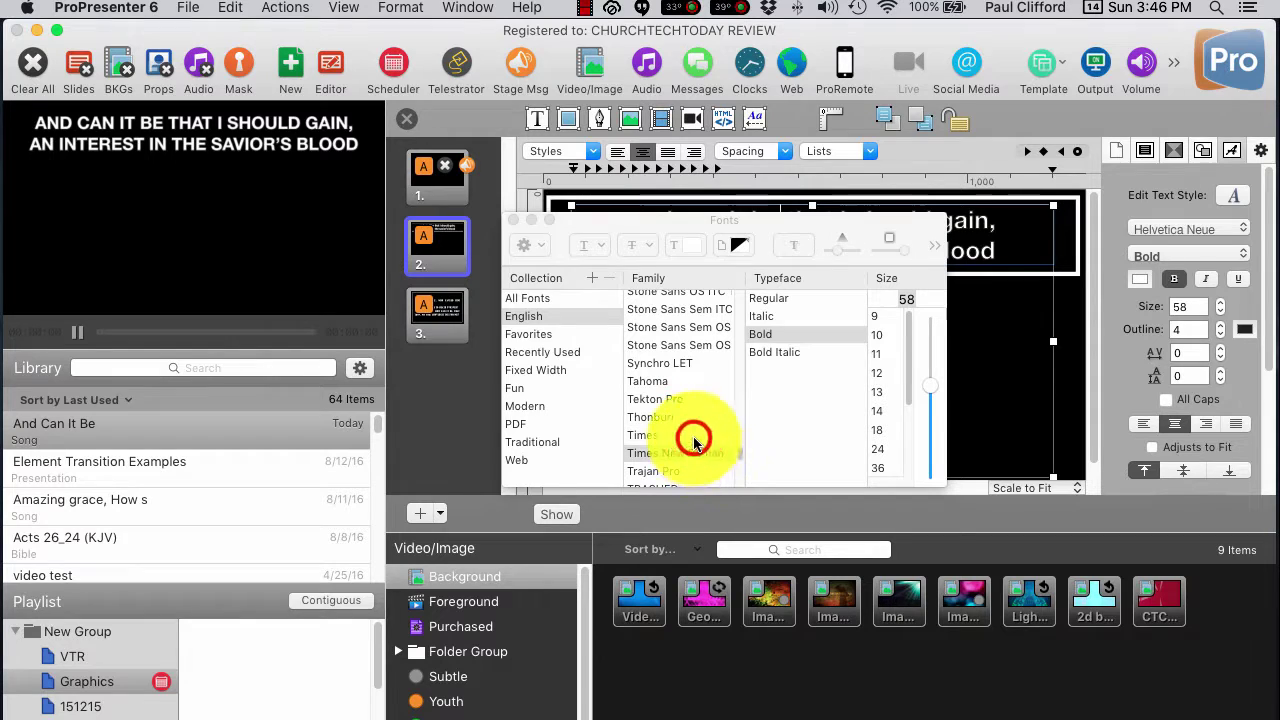
{"action": "left_click", "coordinate": [540, 245]}
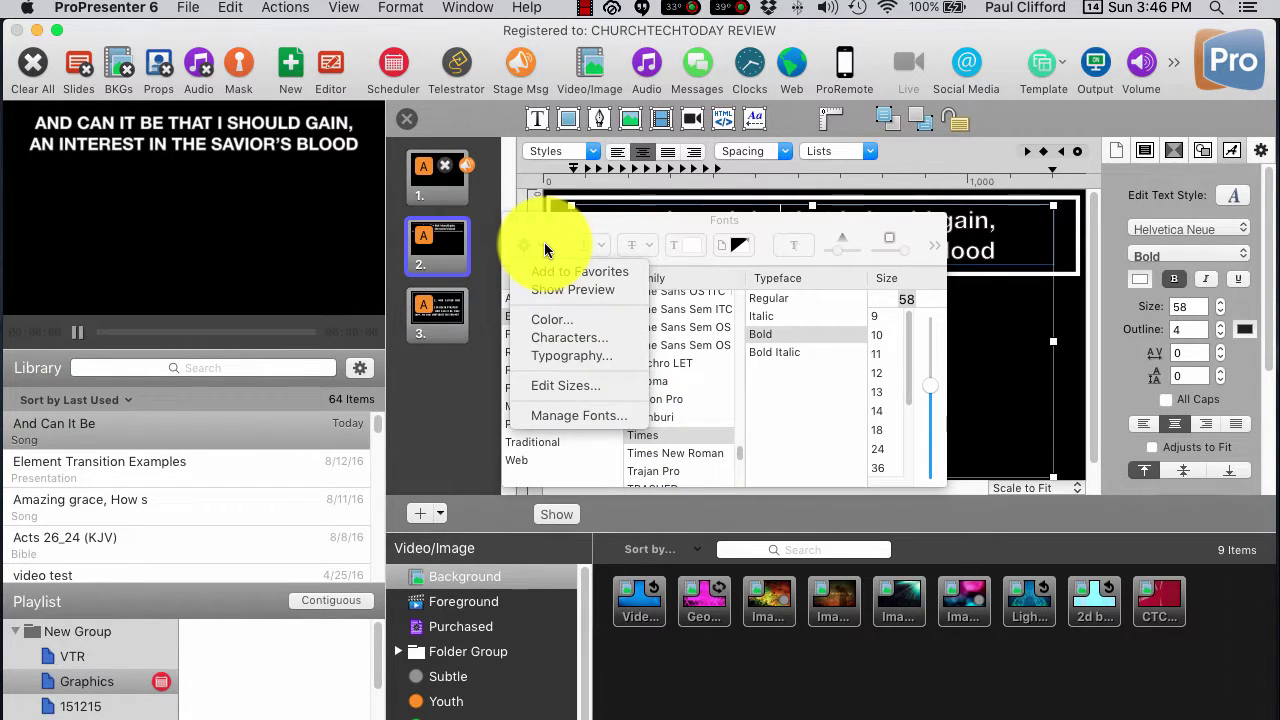
{"action": "left_click", "coordinate": [565, 356]}
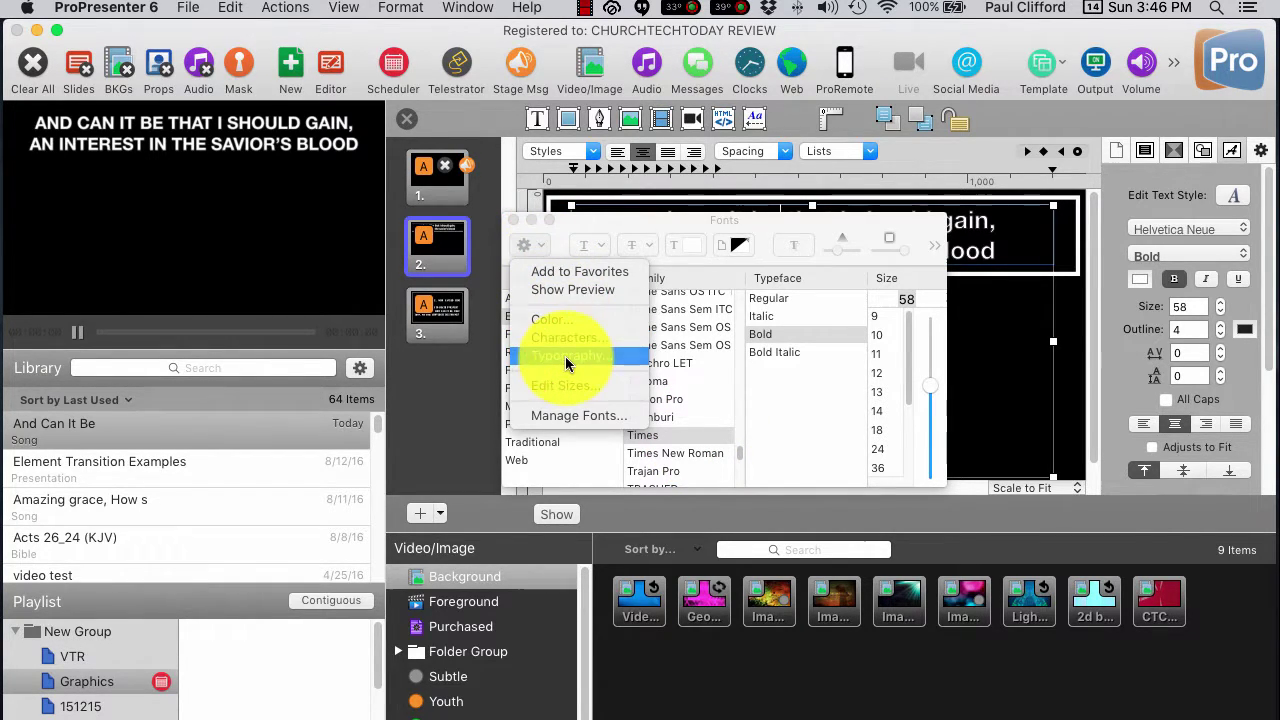
{"action": "left_click", "coordinate": [363, 193]}
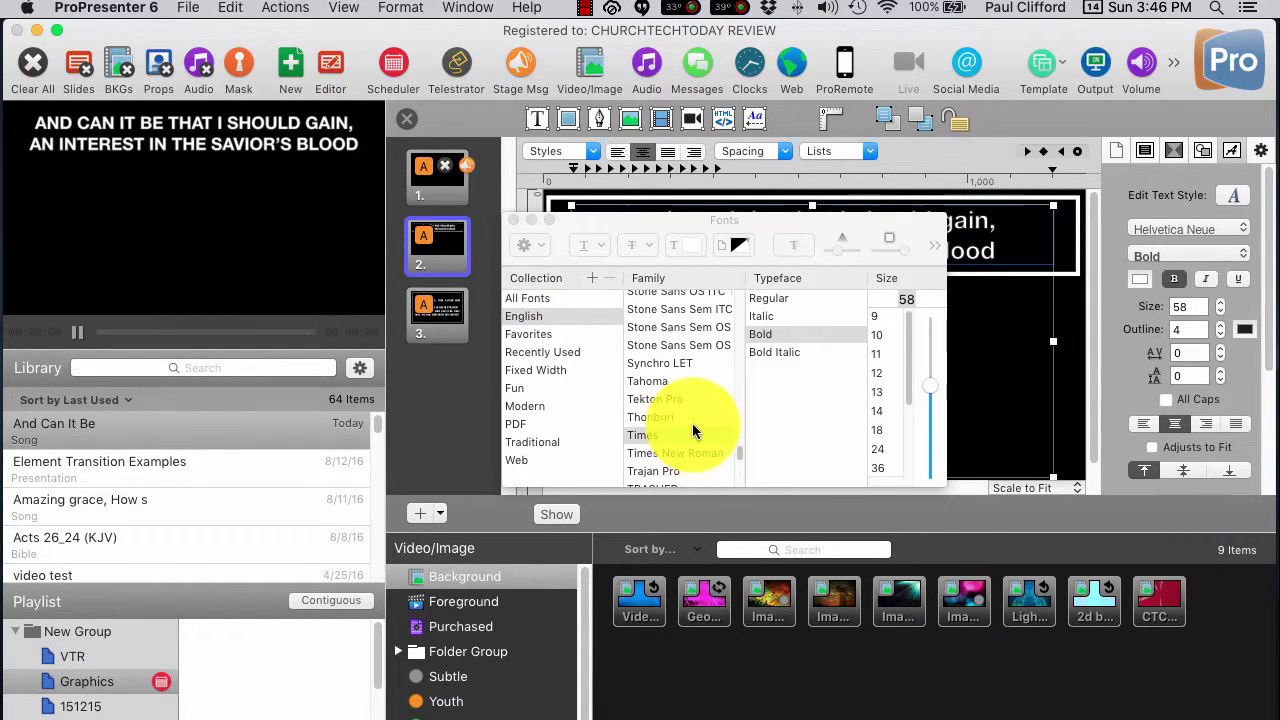
Browse the English font families in the Fonts window and select Avenir
{"action": "scroll", "coordinate": [692, 423], "scroll_direction": "down", "scroll_amount": 5}
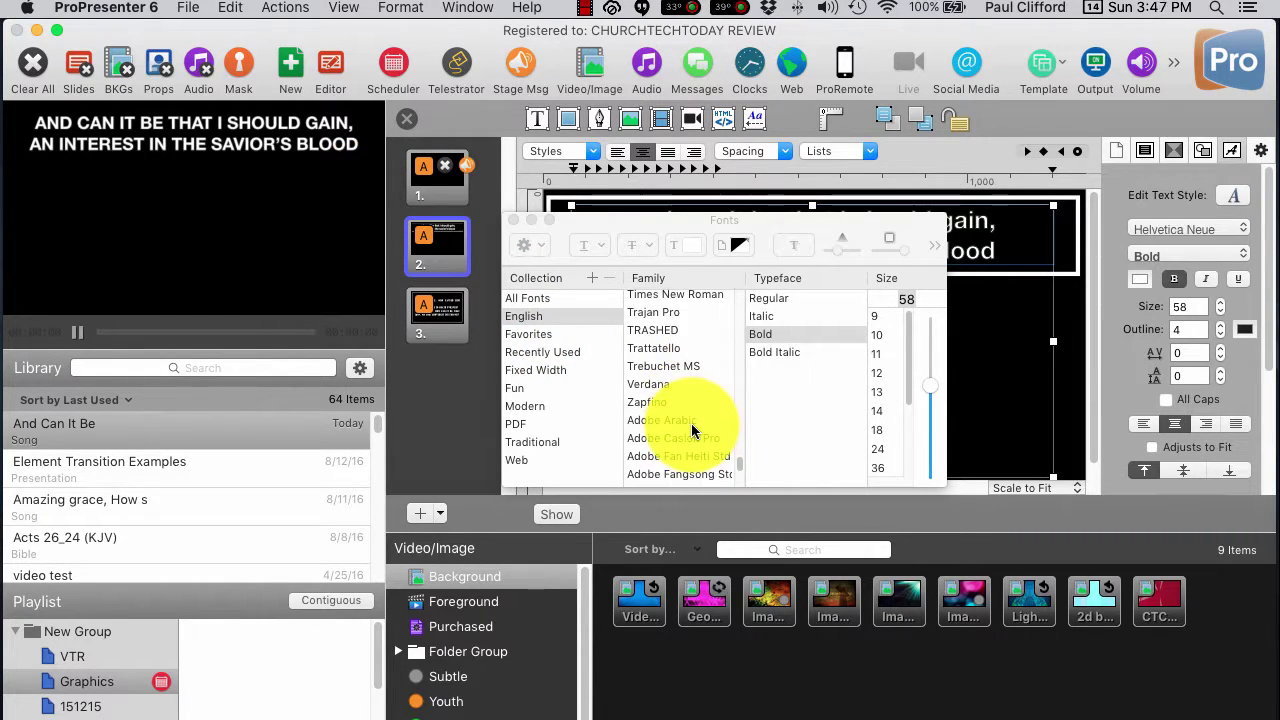
{"action": "scroll", "coordinate": [691, 424], "scroll_direction": "down", "scroll_amount": 5}
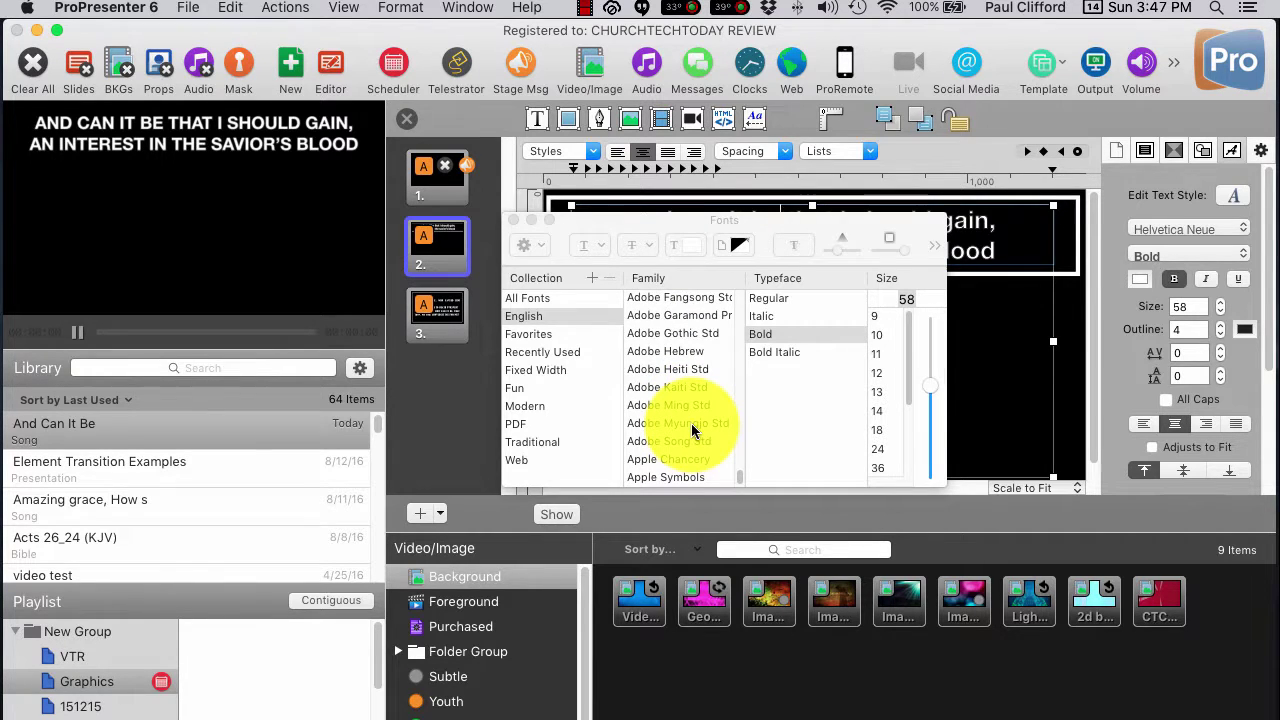
{"action": "scroll", "coordinate": [691, 423], "scroll_direction": "up", "scroll_amount": 15}
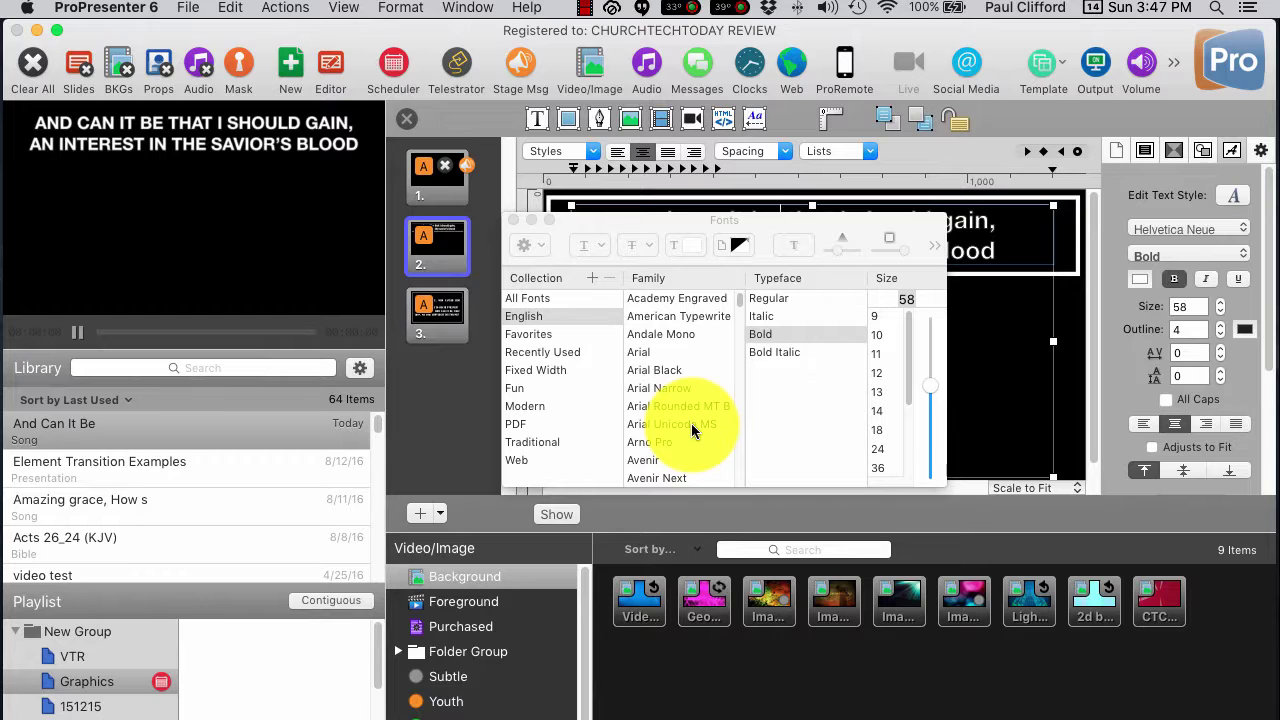
{"action": "scroll", "coordinate": [691, 423], "scroll_direction": "down", "scroll_amount": 3}
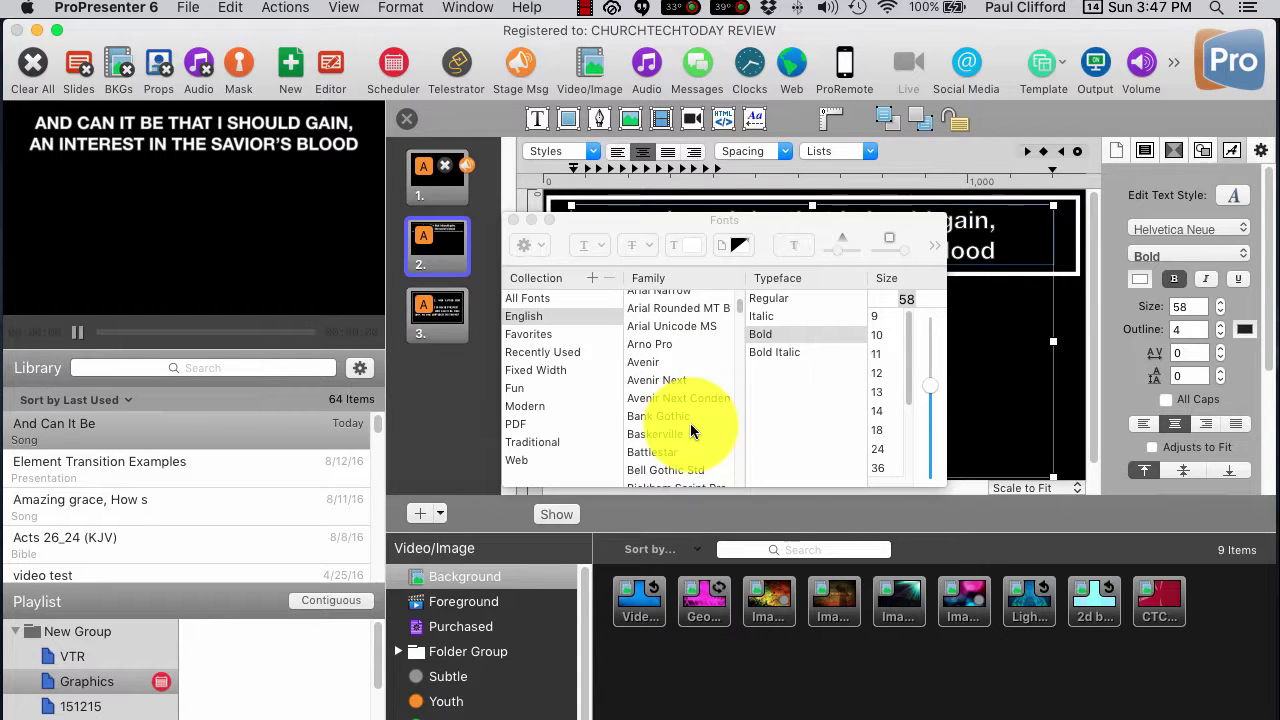
{"action": "left_click", "coordinate": [669, 382]}
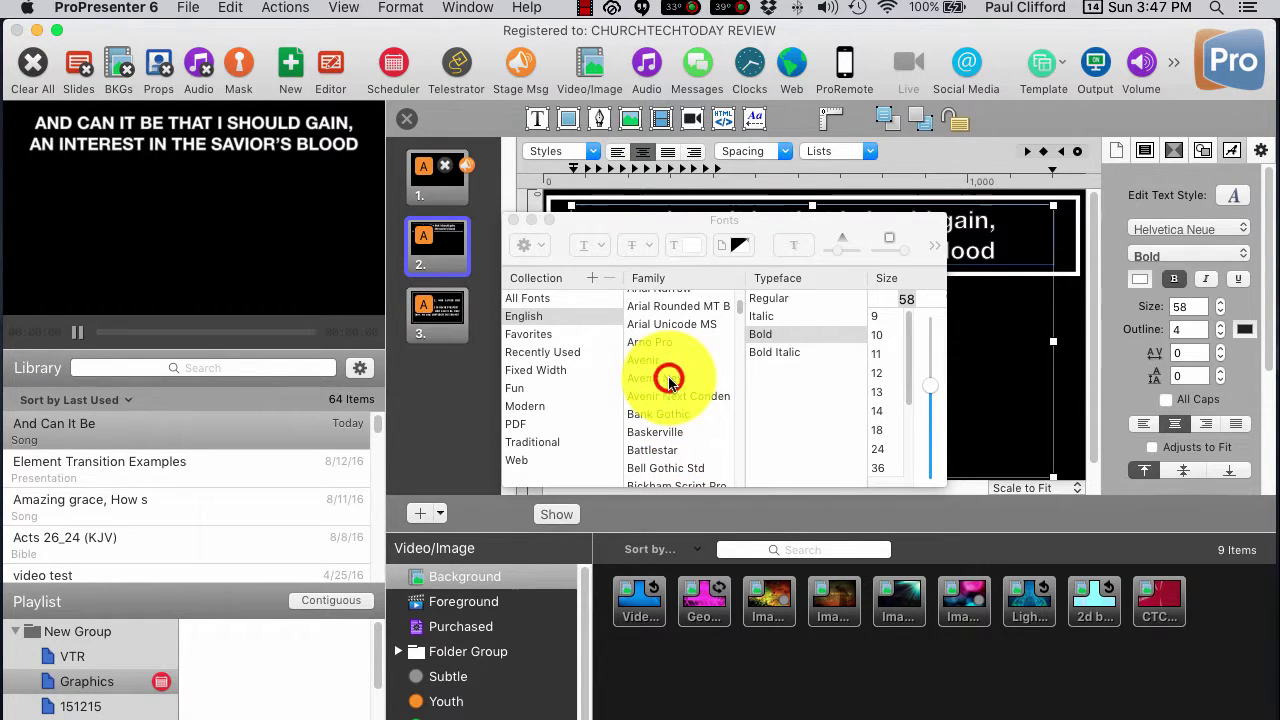
{"action": "left_click", "coordinate": [653, 357]}
{"action": "left_click", "coordinate": [653, 357]}
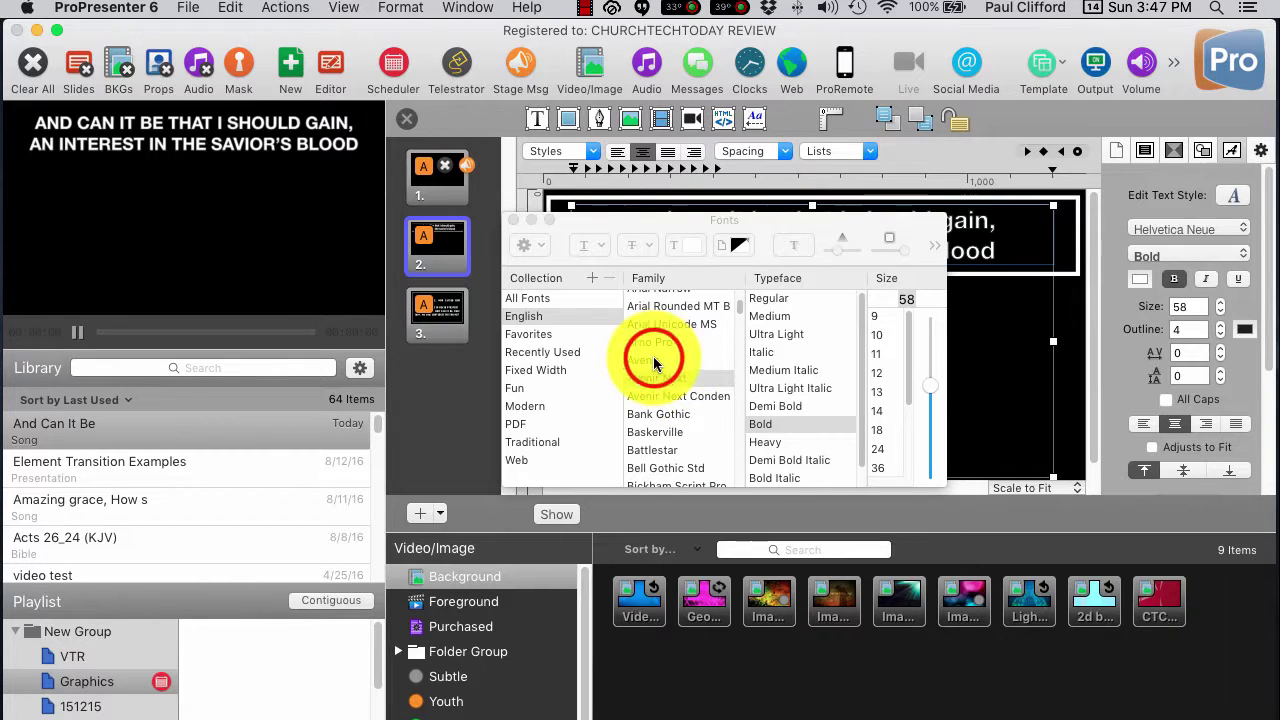
Open the typography options for Avenir and examine the alternates and contextual fractional forms
{"action": "left_click", "coordinate": [540, 252]}
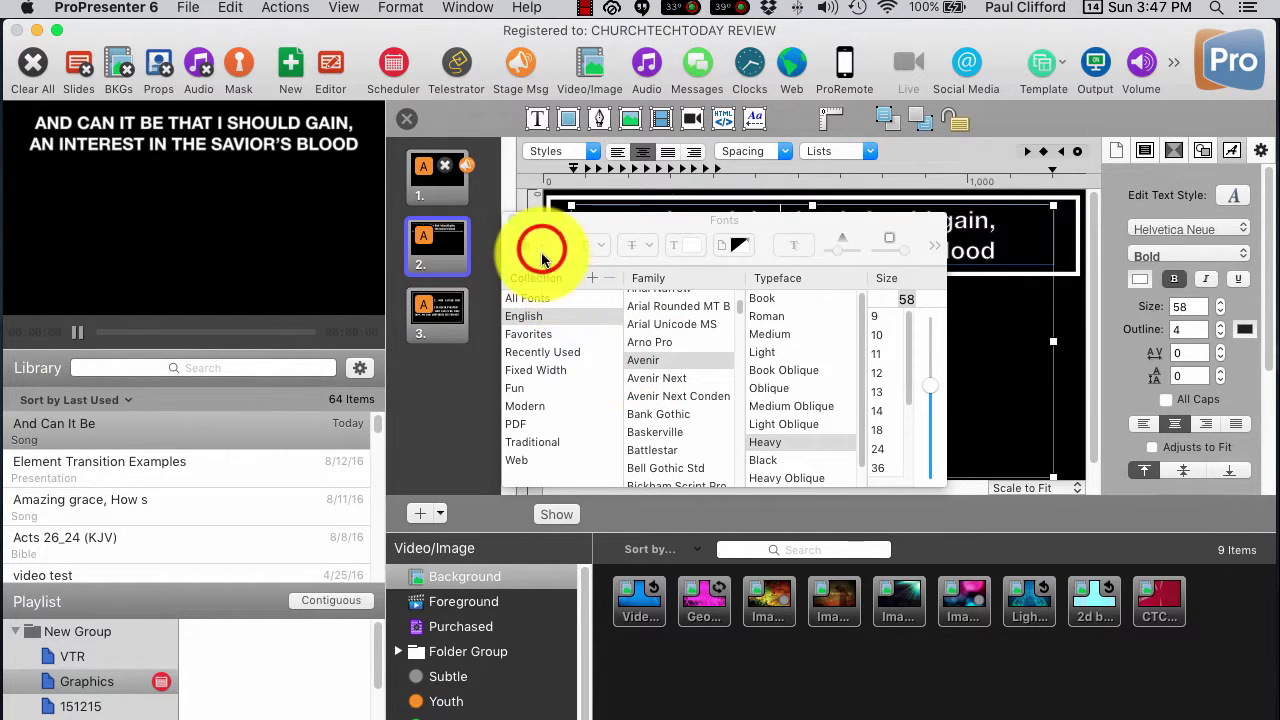
{"action": "left_click", "coordinate": [550, 360]}
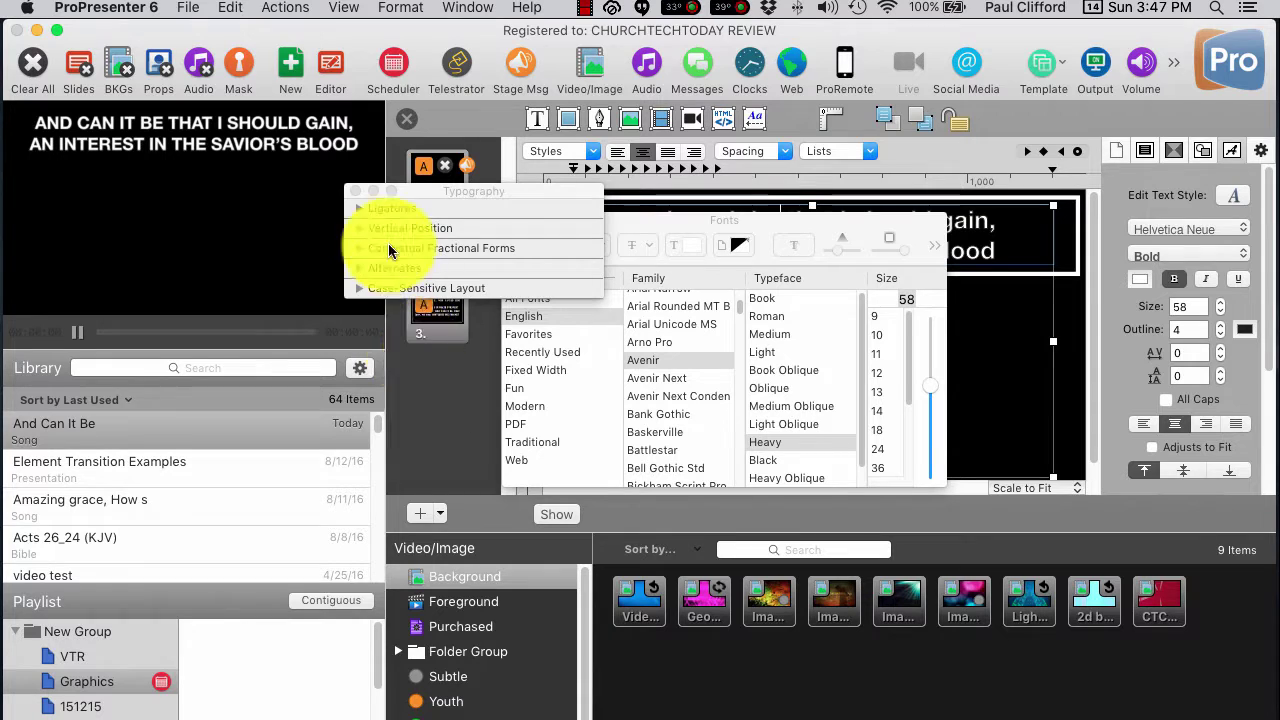
{"action": "left_click", "coordinate": [357, 271]}
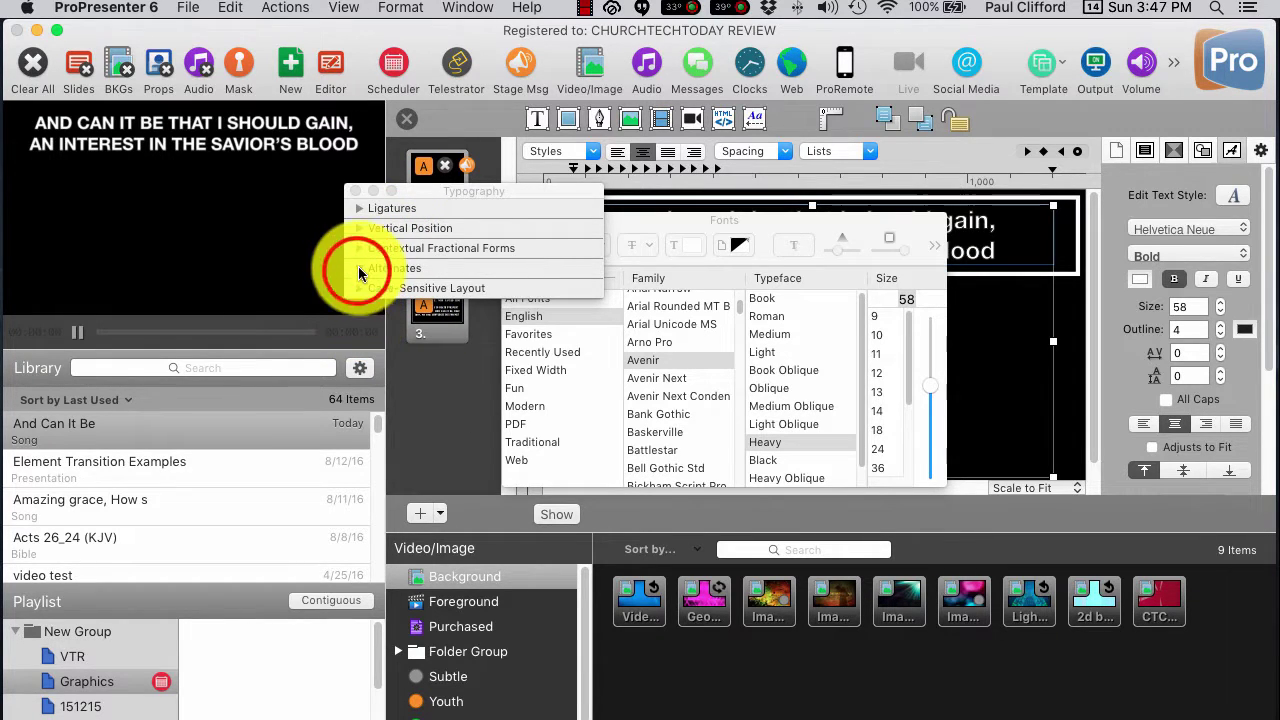
{"action": "left_click", "coordinate": [357, 267]}
{"action": "left_click", "coordinate": [356, 248]}
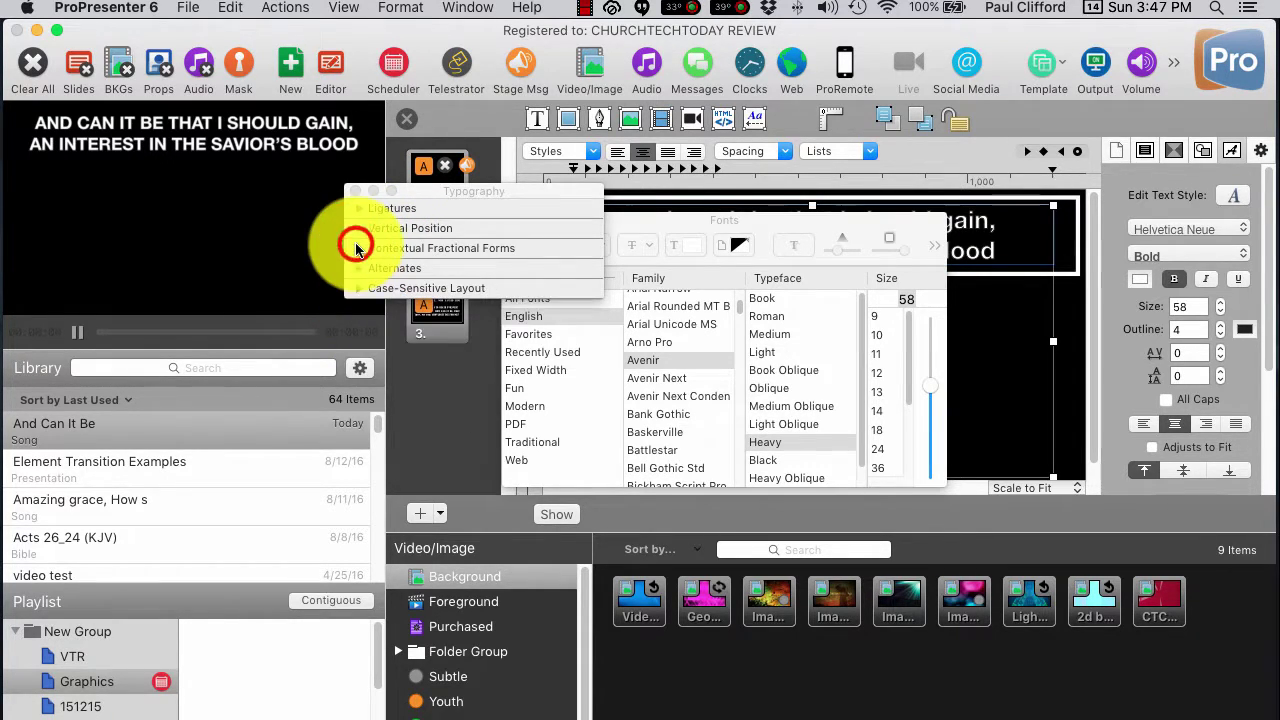
{"action": "left_click", "coordinate": [357, 246]}
Try to enable Capital Forms under Avenir's case-sensitive layout, and close the Typography window
{"action": "left_click", "coordinate": [357, 292]}
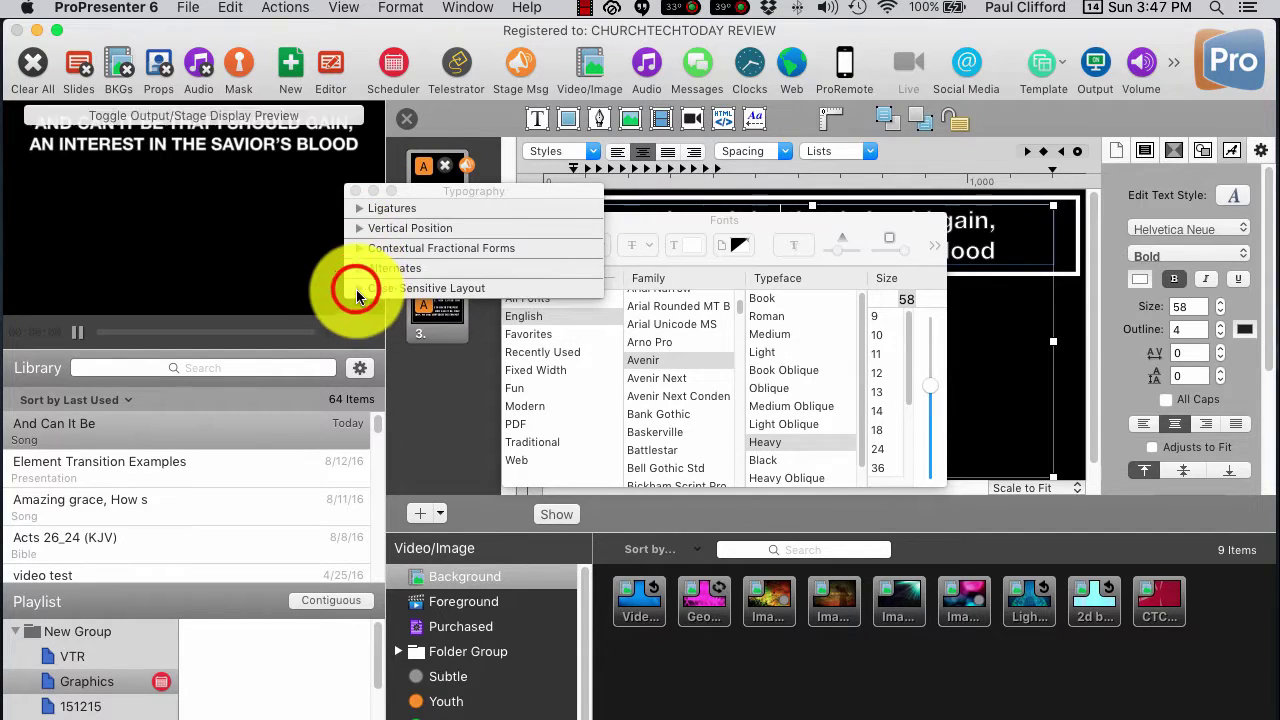
{"action": "left_click", "coordinate": [356, 290]}
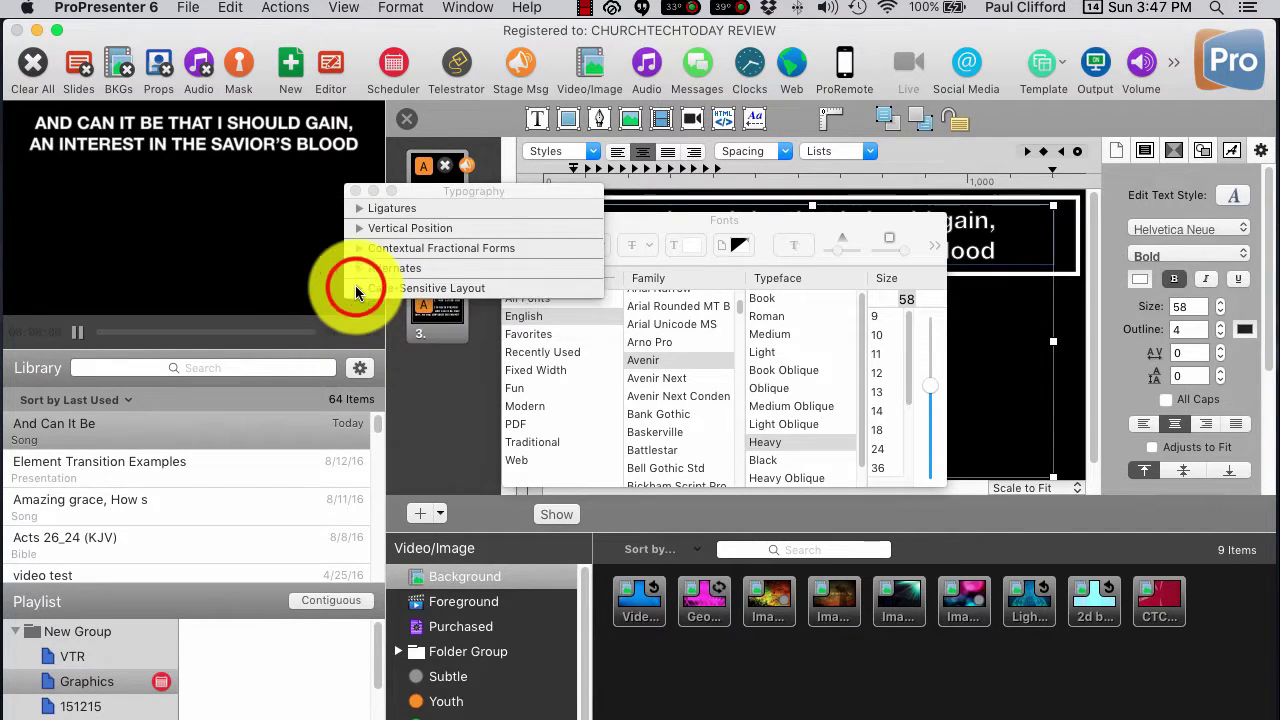
{"action": "left_click", "coordinate": [370, 310]}
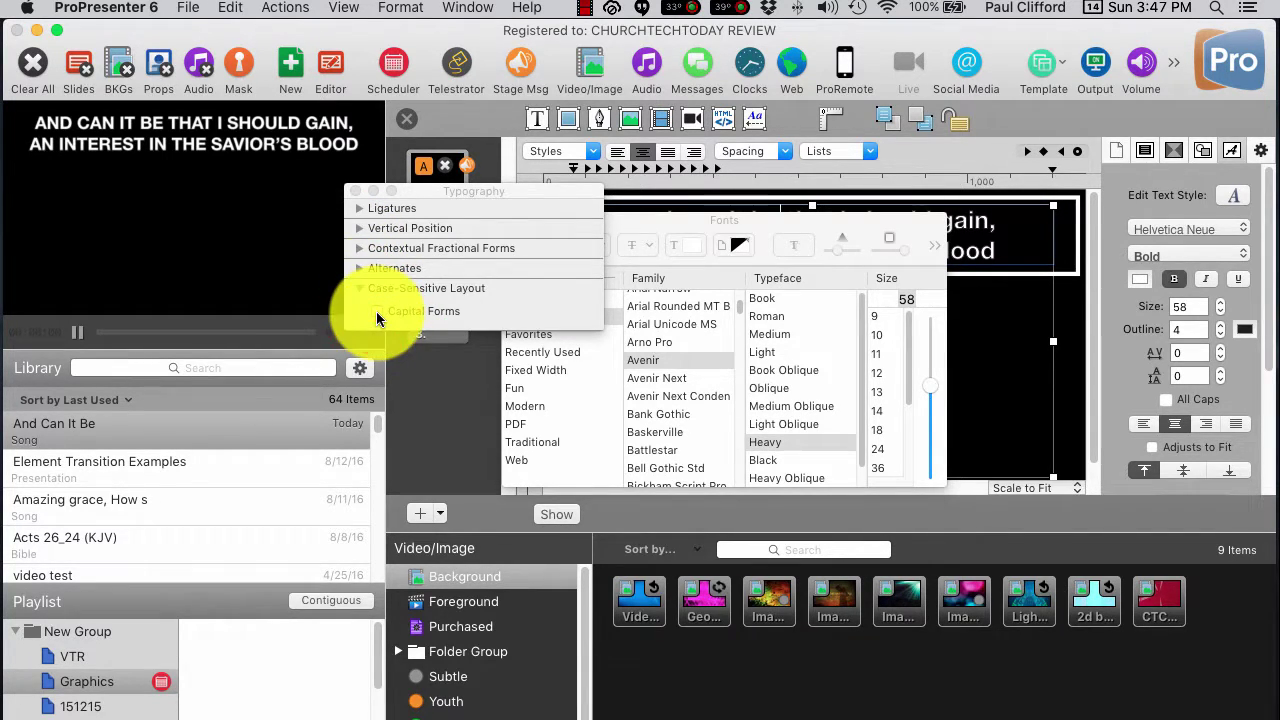
{"action": "left_click", "coordinate": [376, 311]}
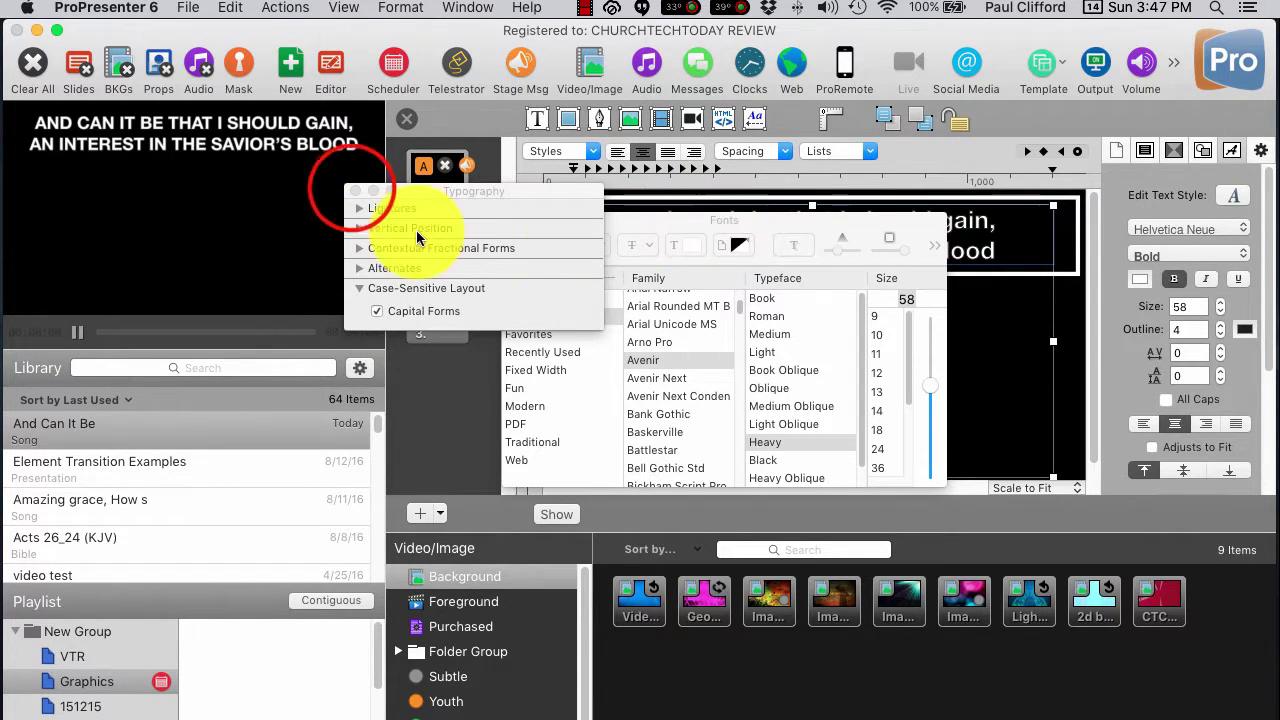
{"action": "left_click", "coordinate": [355, 191]}
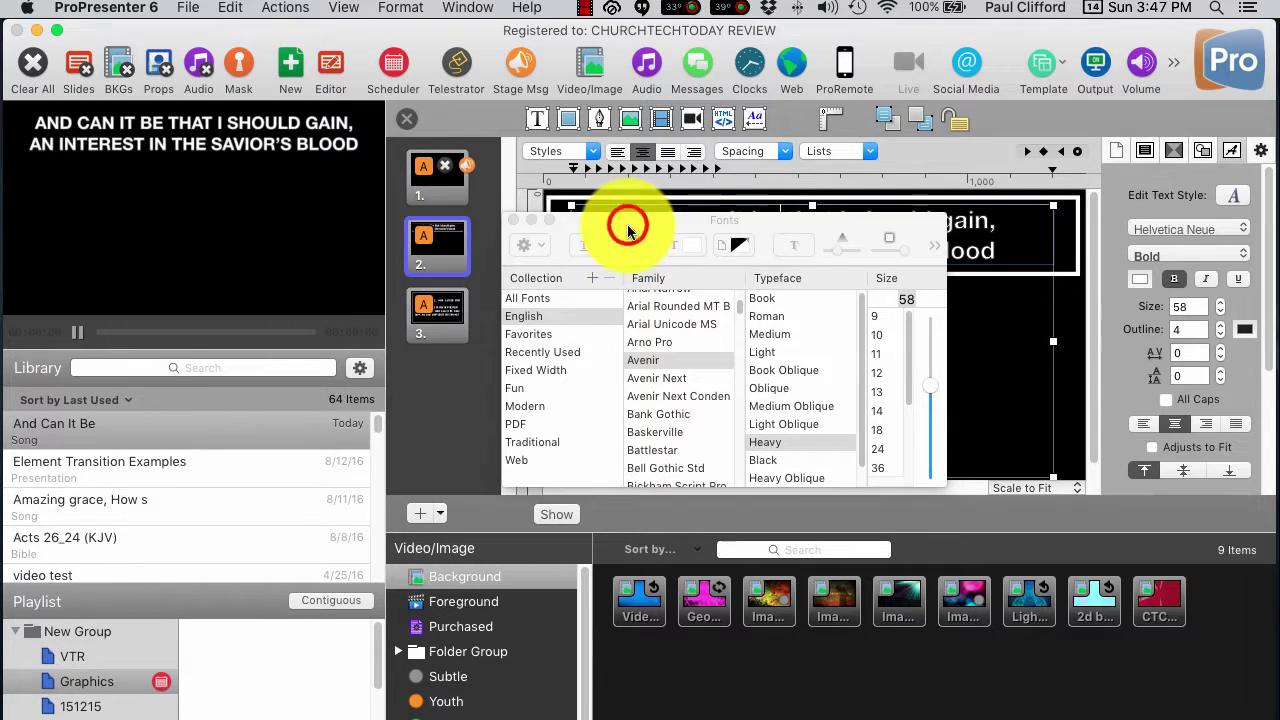
Move the Fonts window clear of the slide and set all of slide 2's lyrics to the Avenir font family
{"action": "left_click_drag", "start_coordinate": [628, 232], "coordinate": [239, 265]}
{"action": "left_click", "coordinate": [829, 229]}
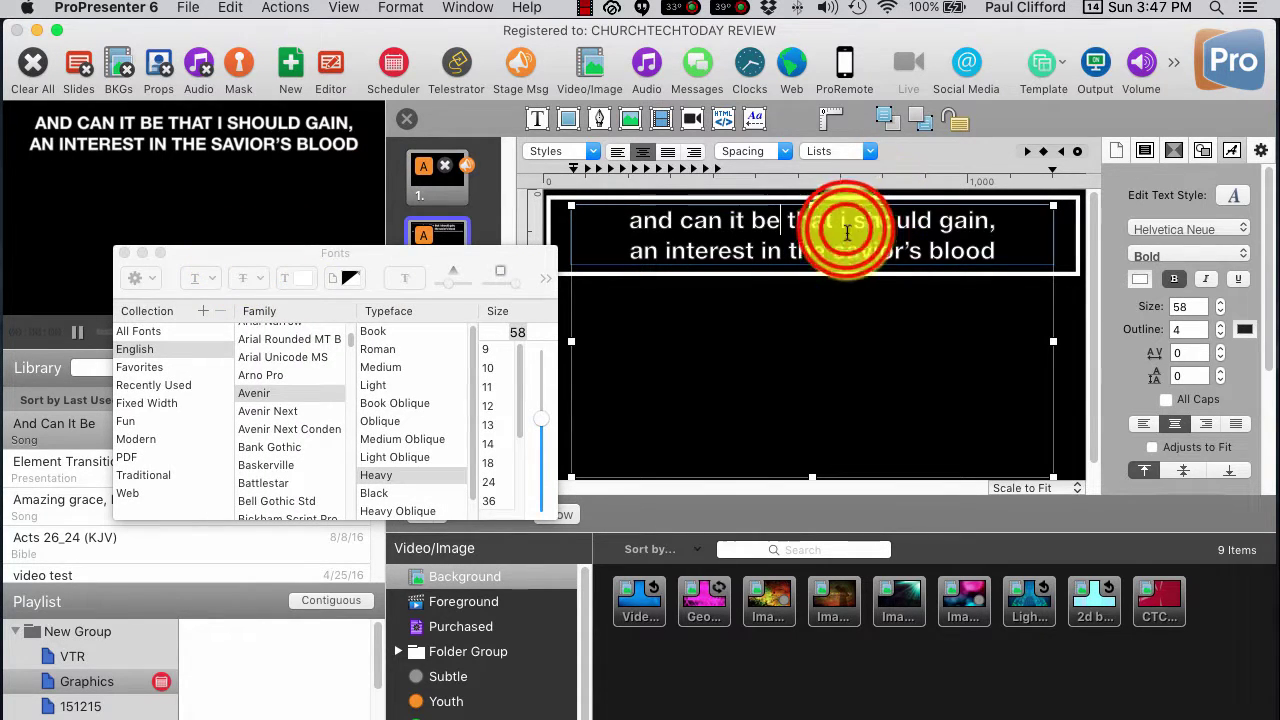
{"action": "triple_click", "coordinate": [846, 228]}
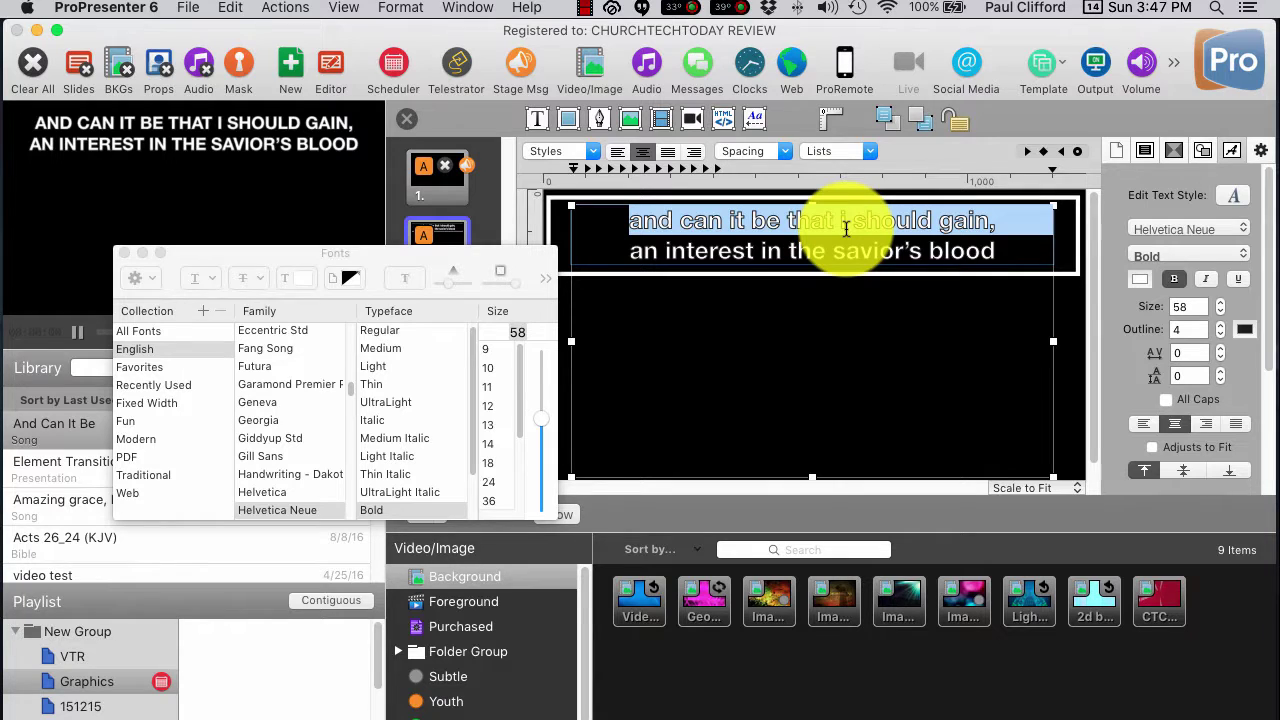
{"action": "key", "text": "super+a"}
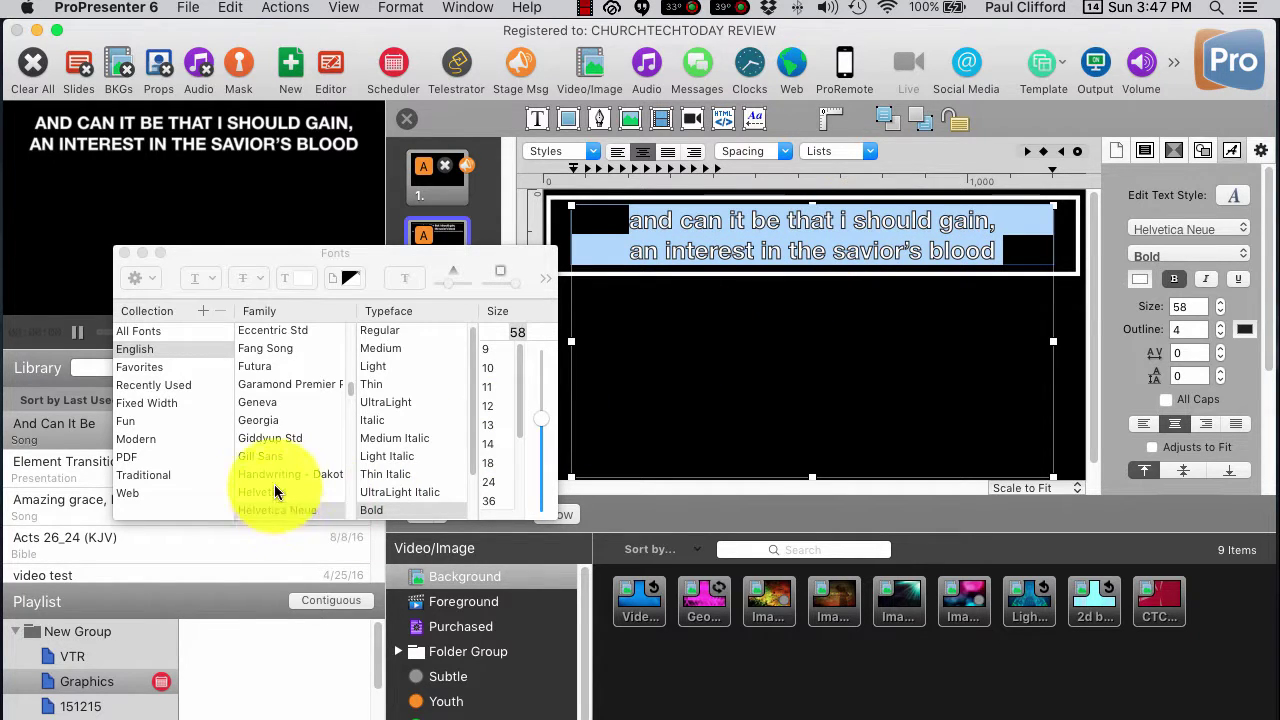
{"action": "scroll", "coordinate": [276, 491], "scroll_direction": "up", "scroll_amount": 10}
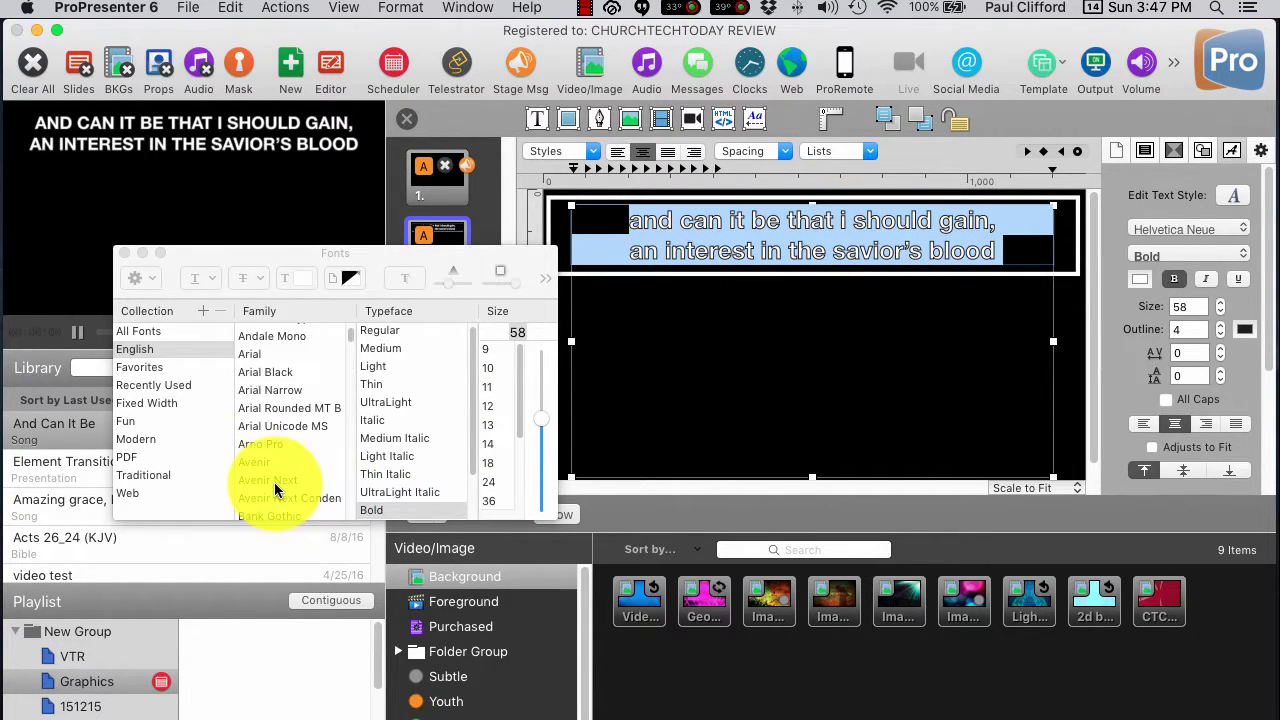
{"action": "scroll", "coordinate": [276, 488], "scroll_direction": "up", "scroll_amount": 1}
{"action": "left_click", "coordinate": [269, 471]}
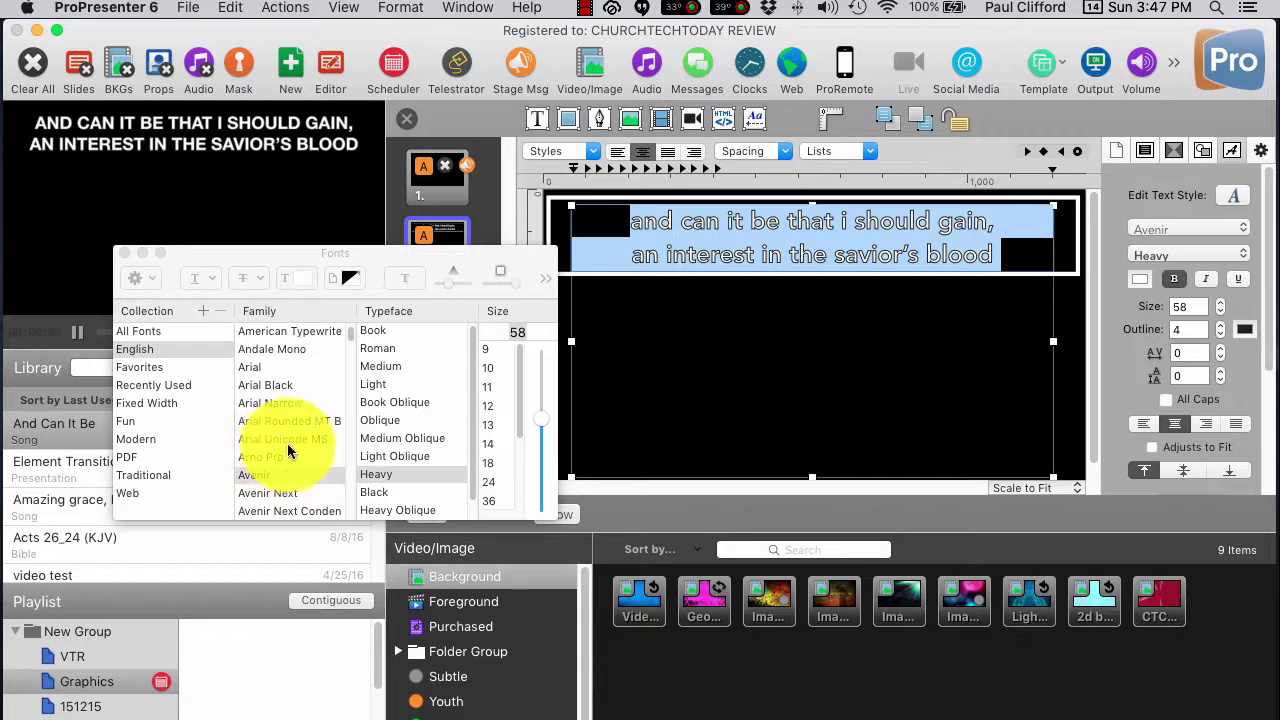
Enable Capital Forms under case-sensitive layout in the typography options for the selected Avenir lyrics
{"action": "left_click", "coordinate": [143, 280]}
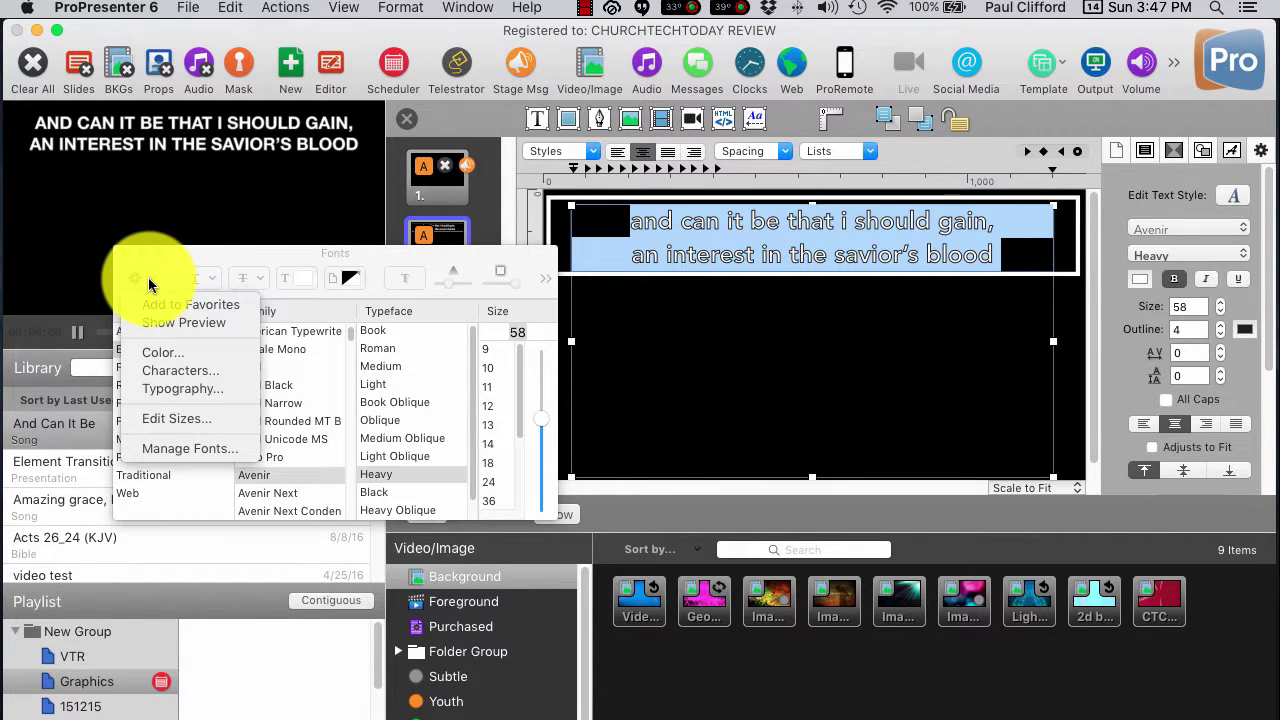
{"action": "left_click", "coordinate": [166, 392]}
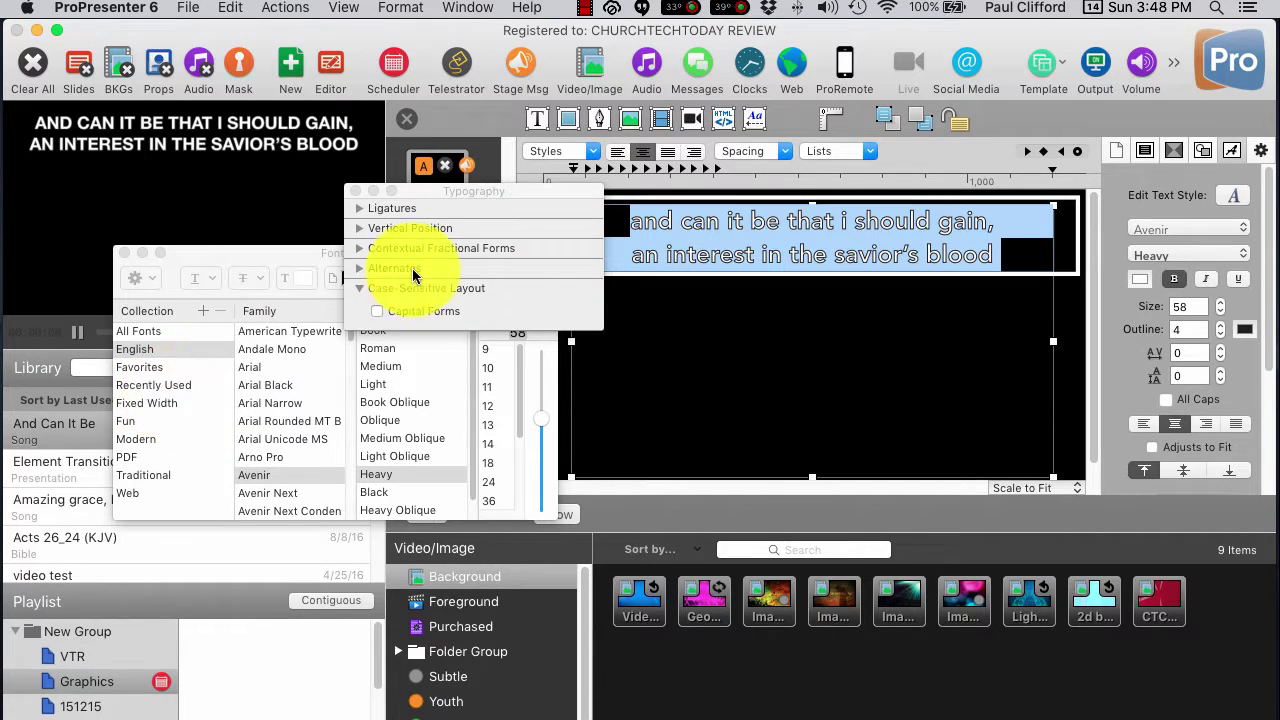
{"action": "left_click", "coordinate": [389, 312]}
{"action": "left_click", "coordinate": [376, 318]}
{"action": "left_click", "coordinate": [376, 307]}
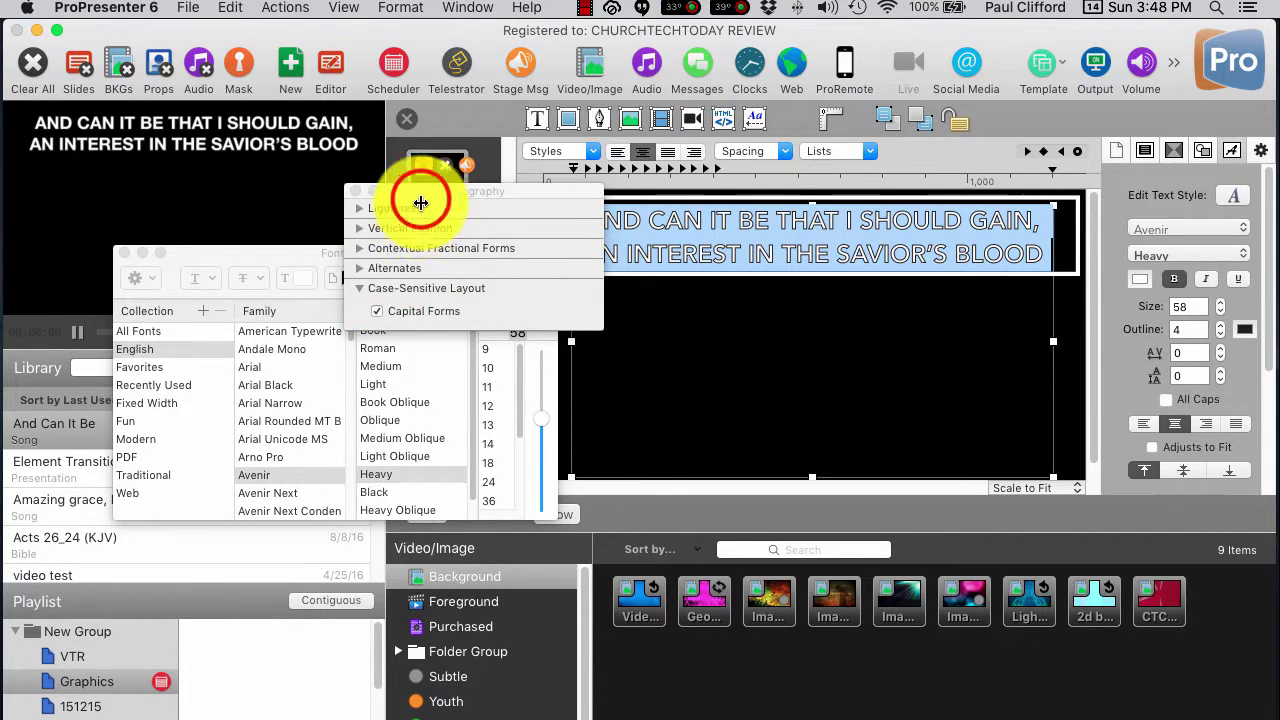
Move the Typography window below the lyrics, and close both the Typography and Fonts windows
{"action": "left_click", "coordinate": [472, 195]}
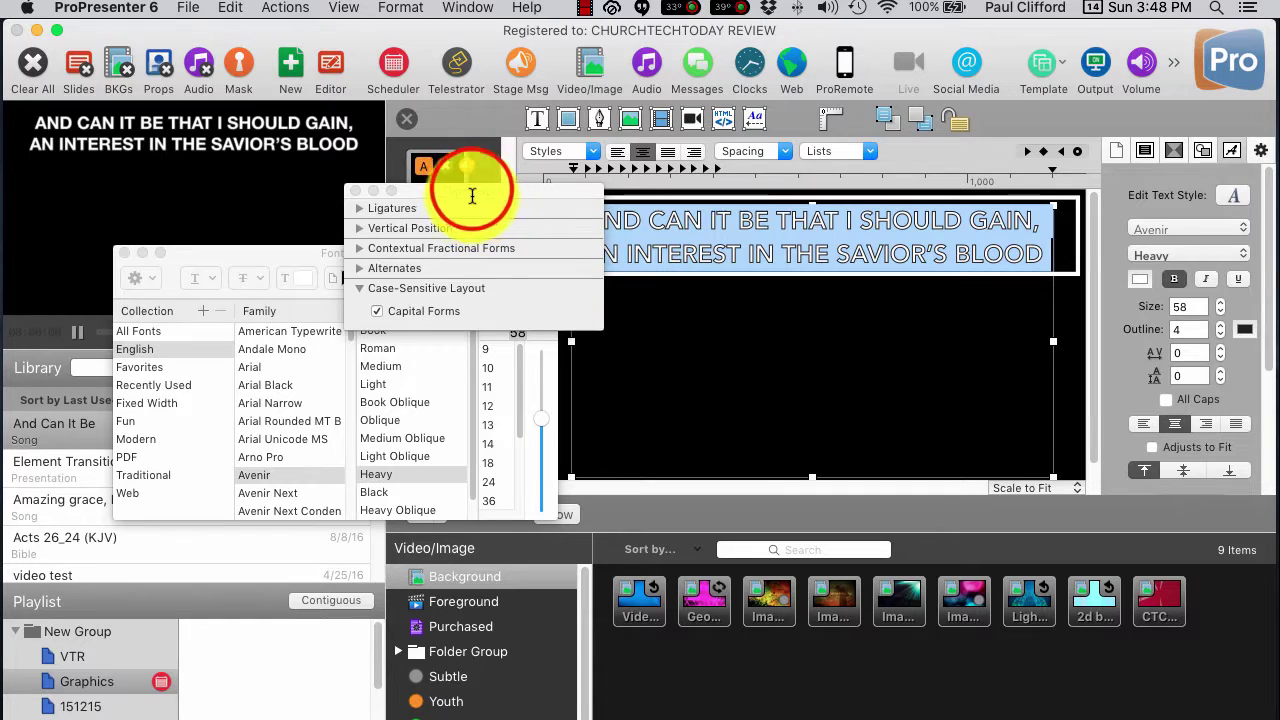
{"action": "left_click_drag", "start_coordinate": [474, 193], "coordinate": [793, 320]}
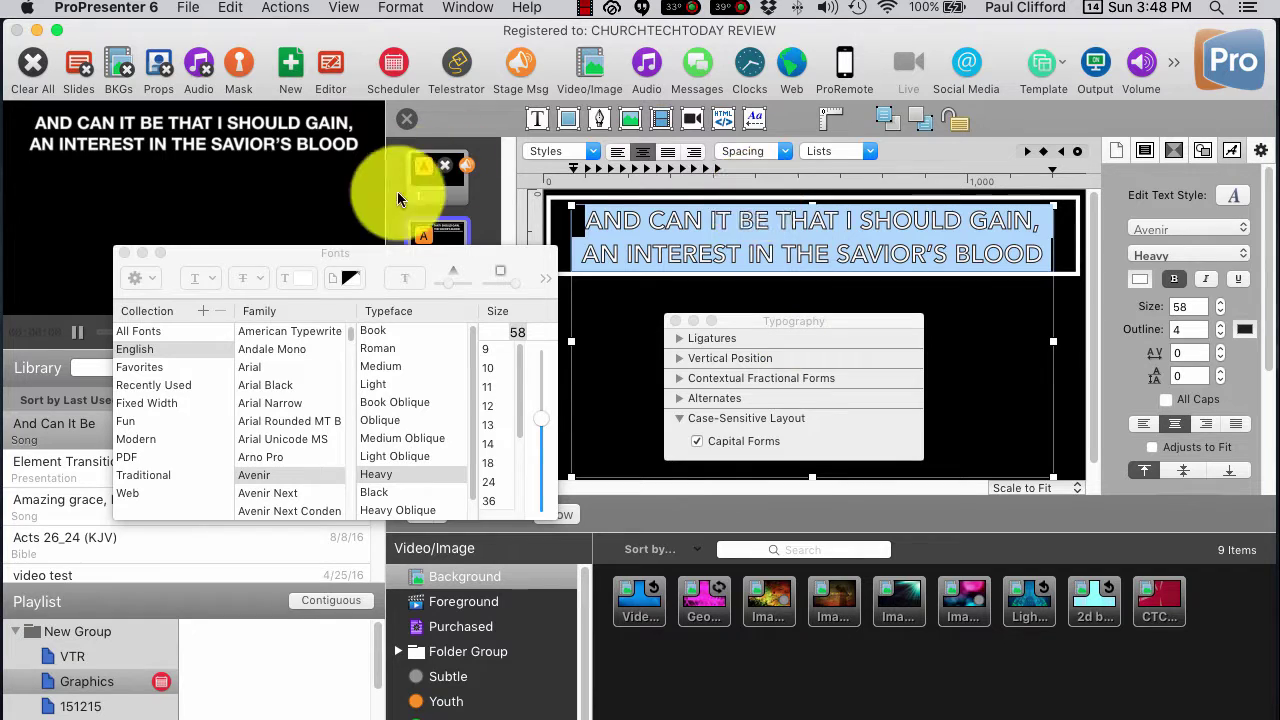
{"action": "scroll", "coordinate": [334, 475], "scroll_direction": "down", "scroll_amount": 4}
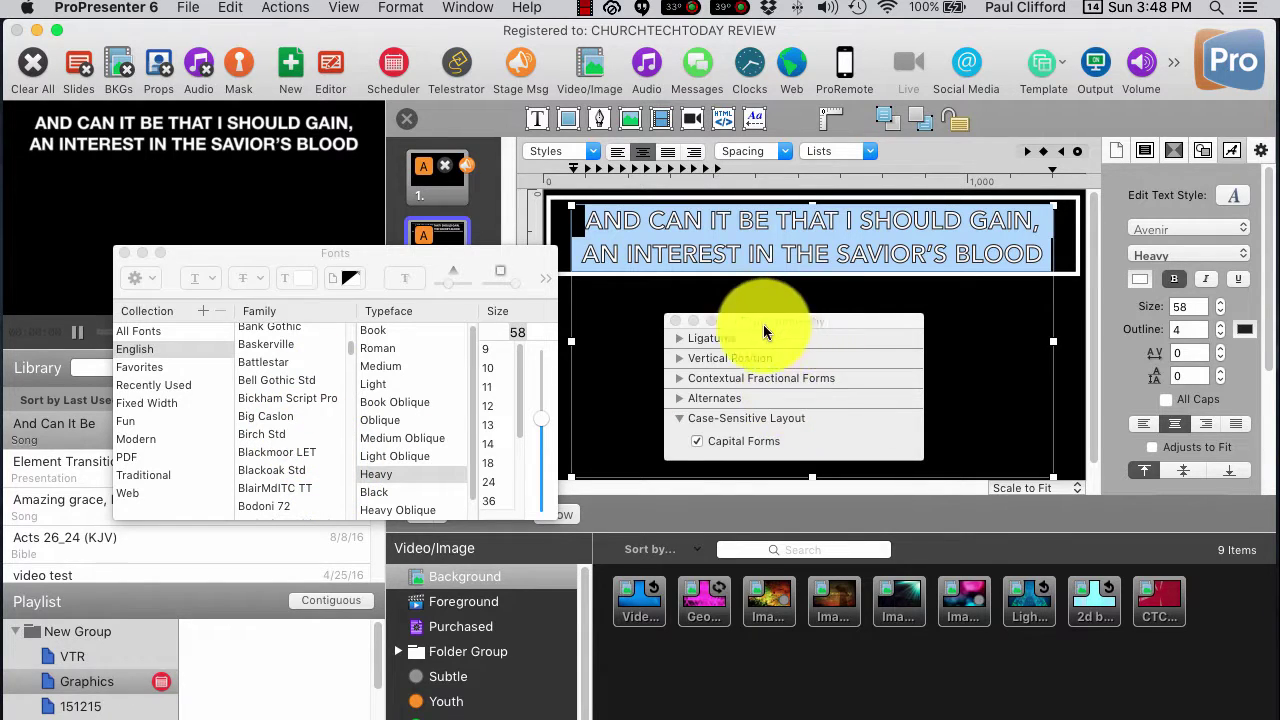
{"action": "left_click", "coordinate": [674, 321]}
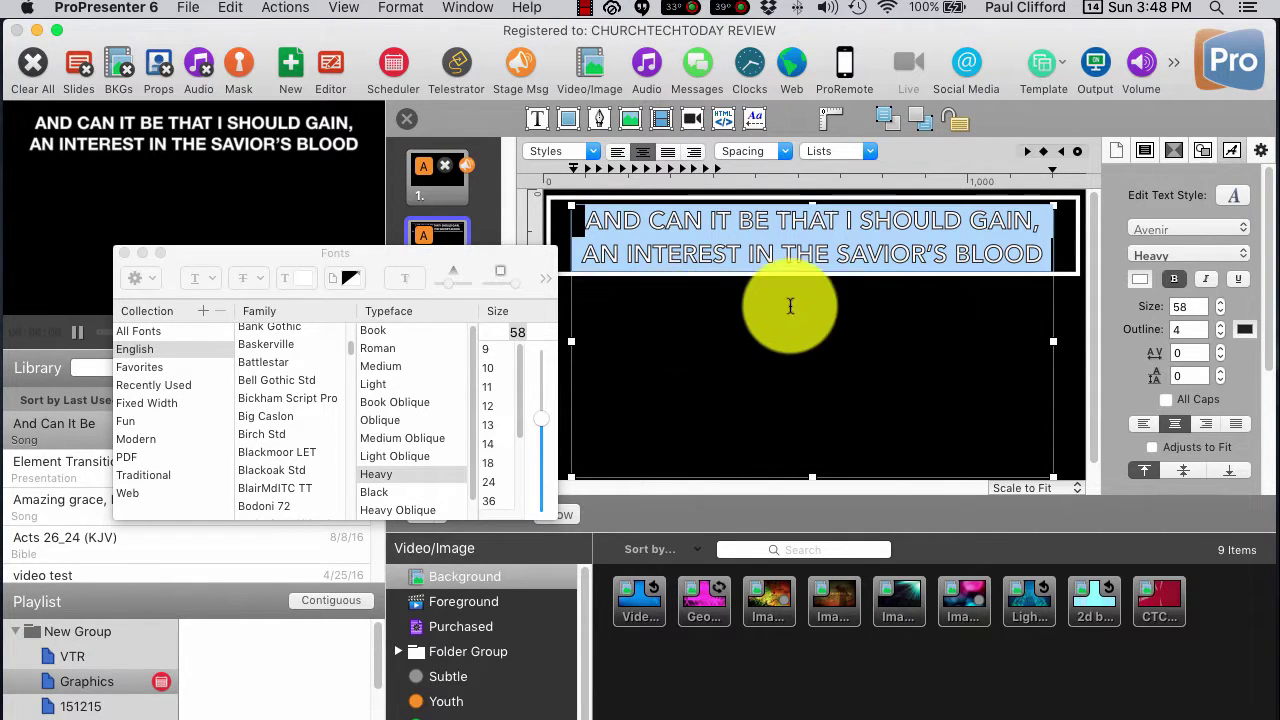
{"action": "left_click", "coordinate": [123, 257]}
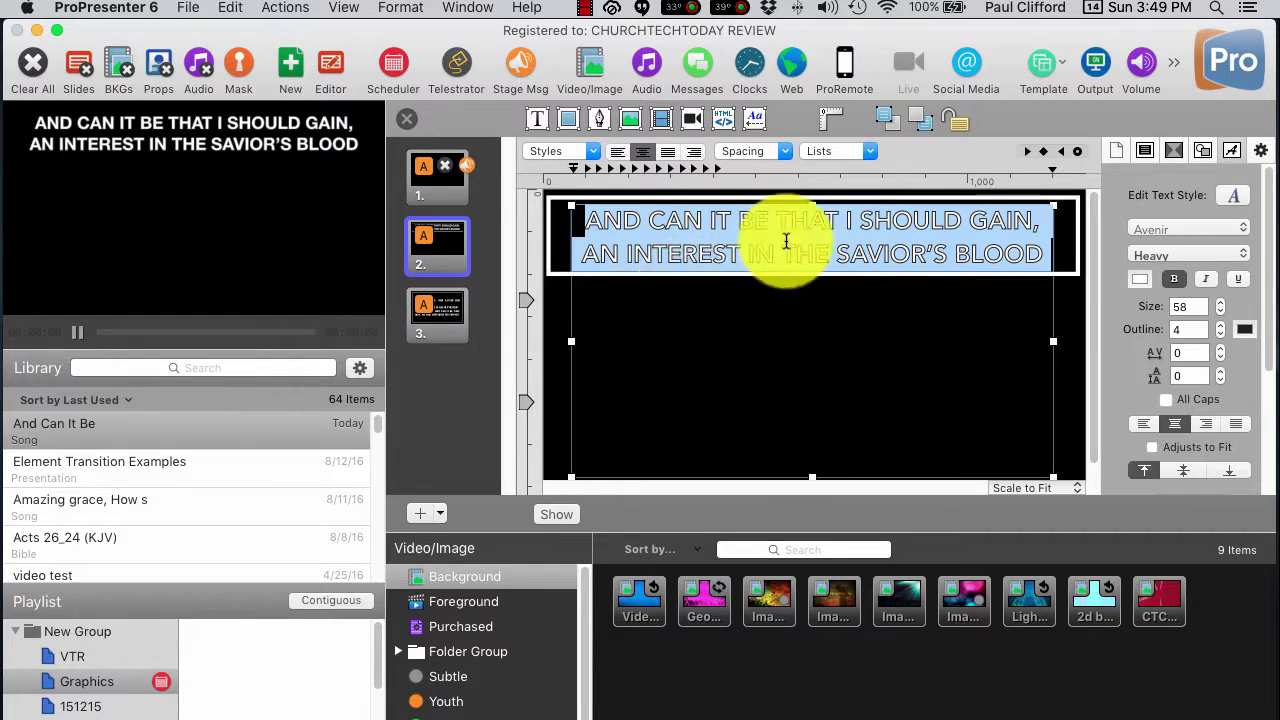
Deselect slide 2's lyrics, review the case-sensitive layout settings in the Avenir font's typography options, and close the Typography and Fonts windows
{"action": "left_click", "coordinate": [1050, 254]}
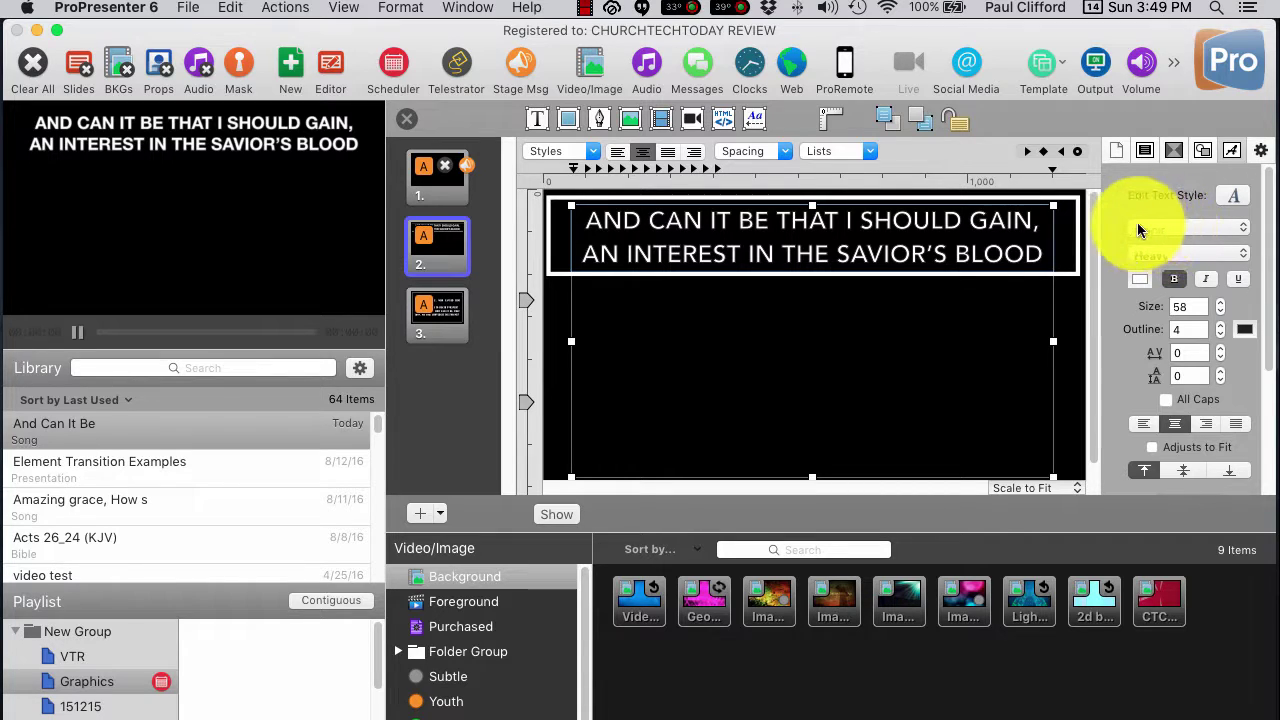
{"action": "left_click", "coordinate": [1236, 196]}
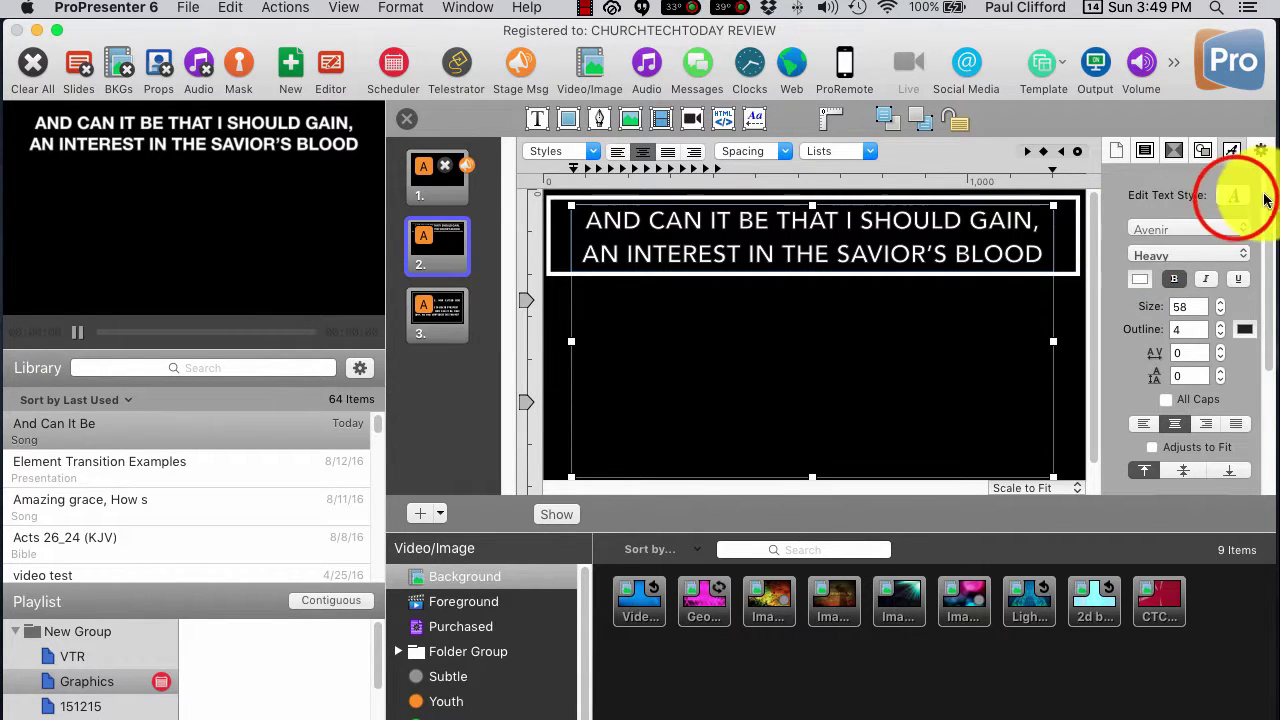
{"action": "left_click", "coordinate": [1236, 196]}
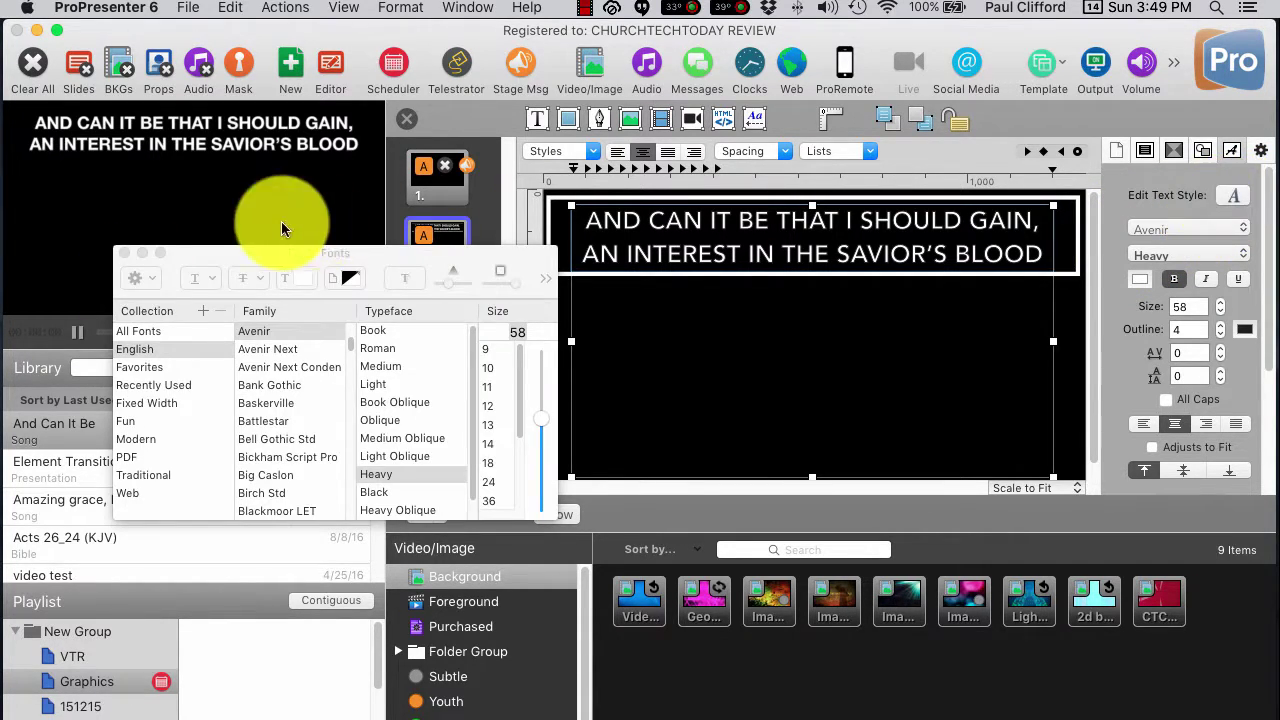
{"action": "left_click", "coordinate": [131, 281]}
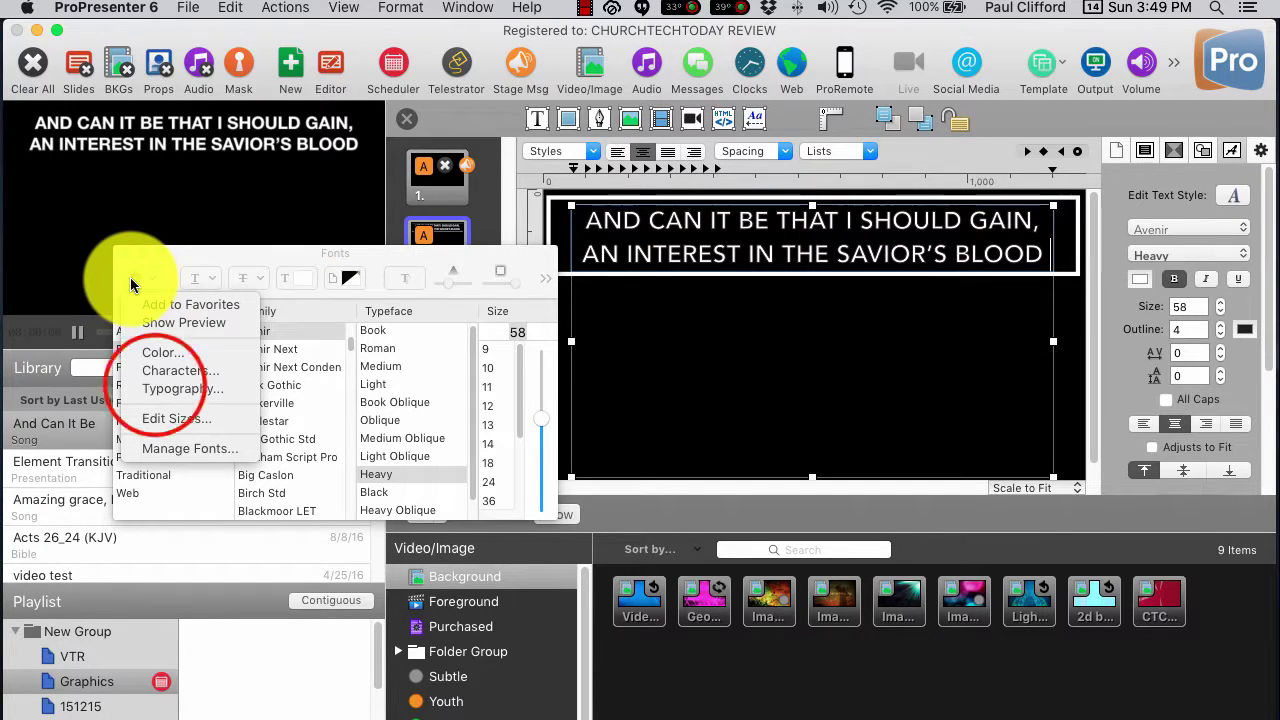
{"action": "left_click", "coordinate": [160, 388]}
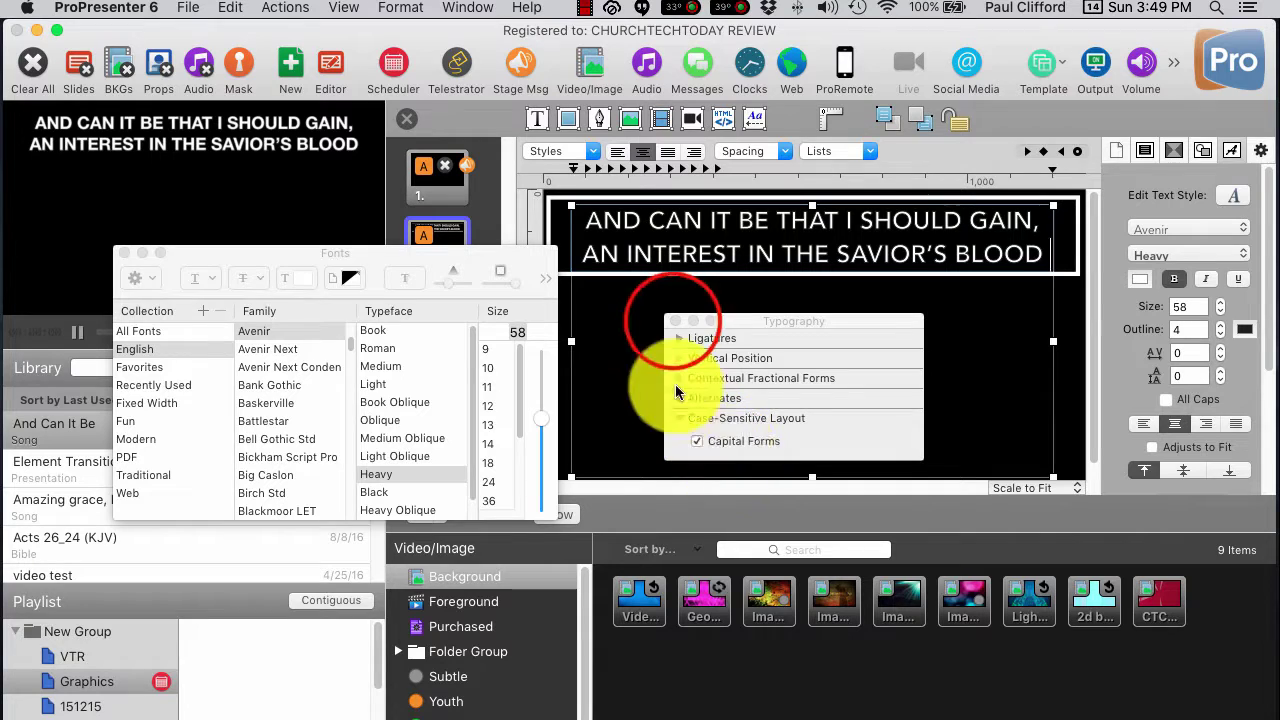
{"action": "left_click", "coordinate": [675, 321]}
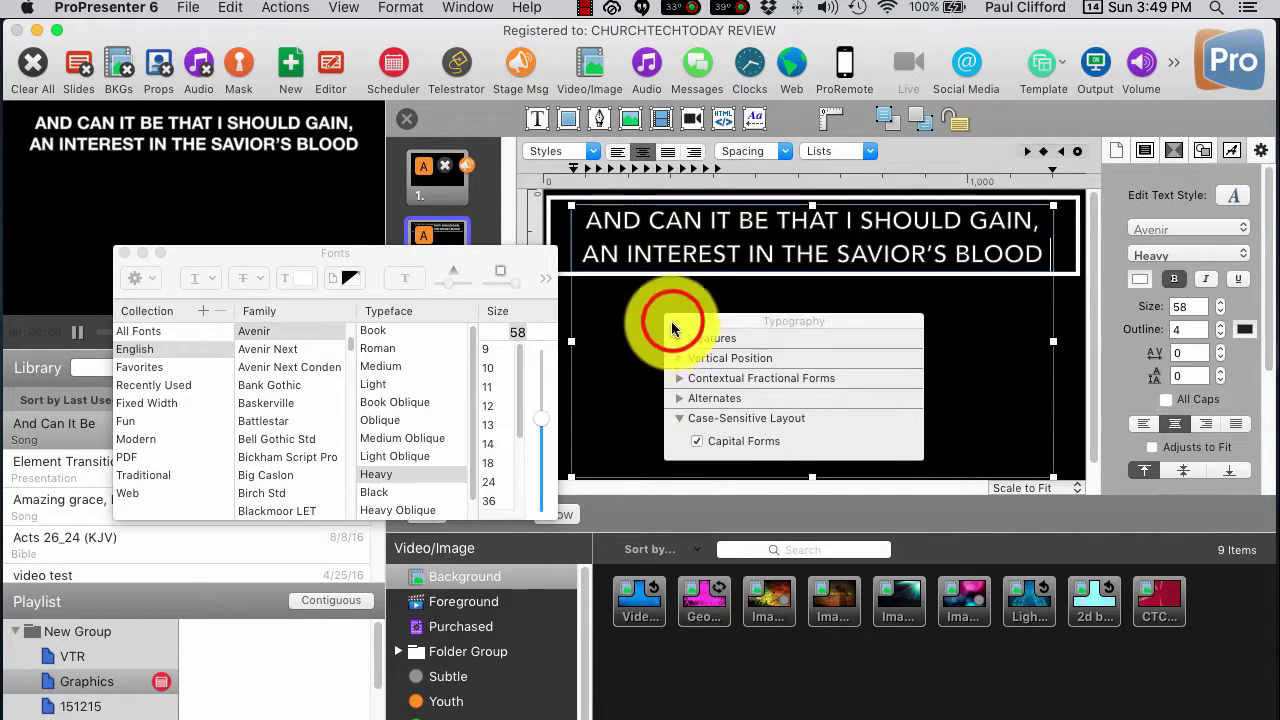
{"action": "left_click", "coordinate": [119, 258]}
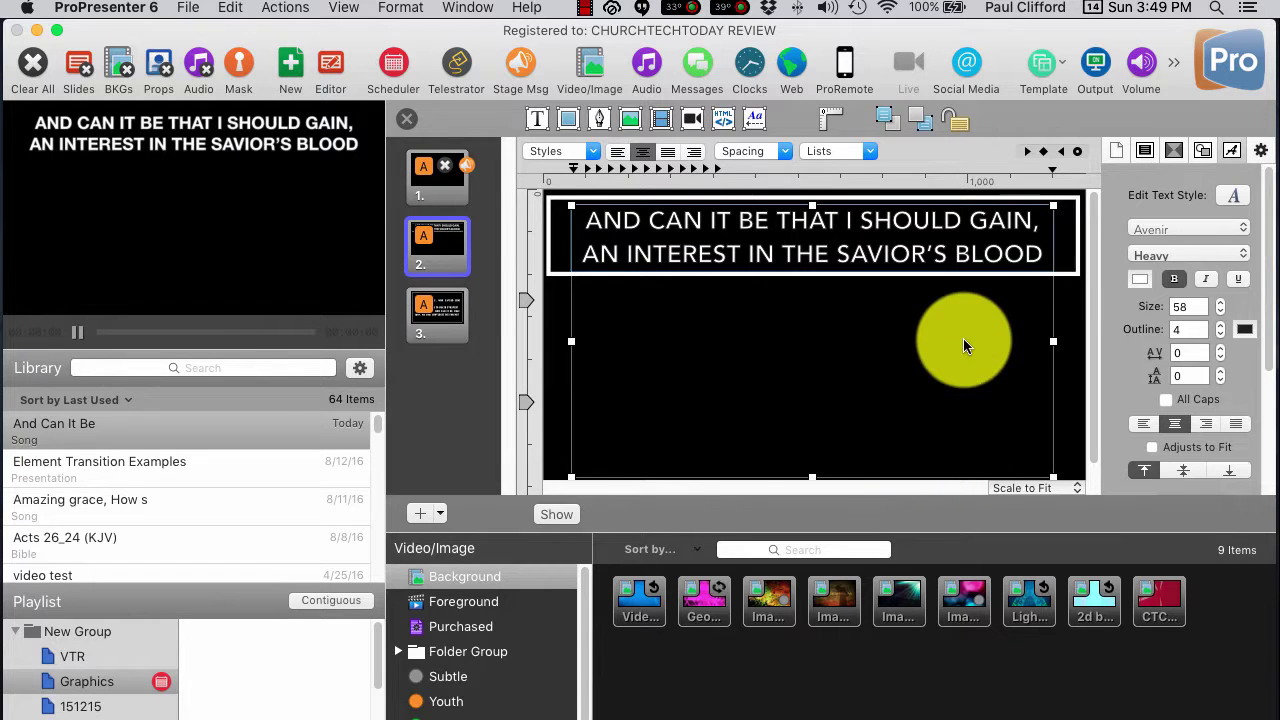
{"action": "left_click", "coordinate": [841, 413]}
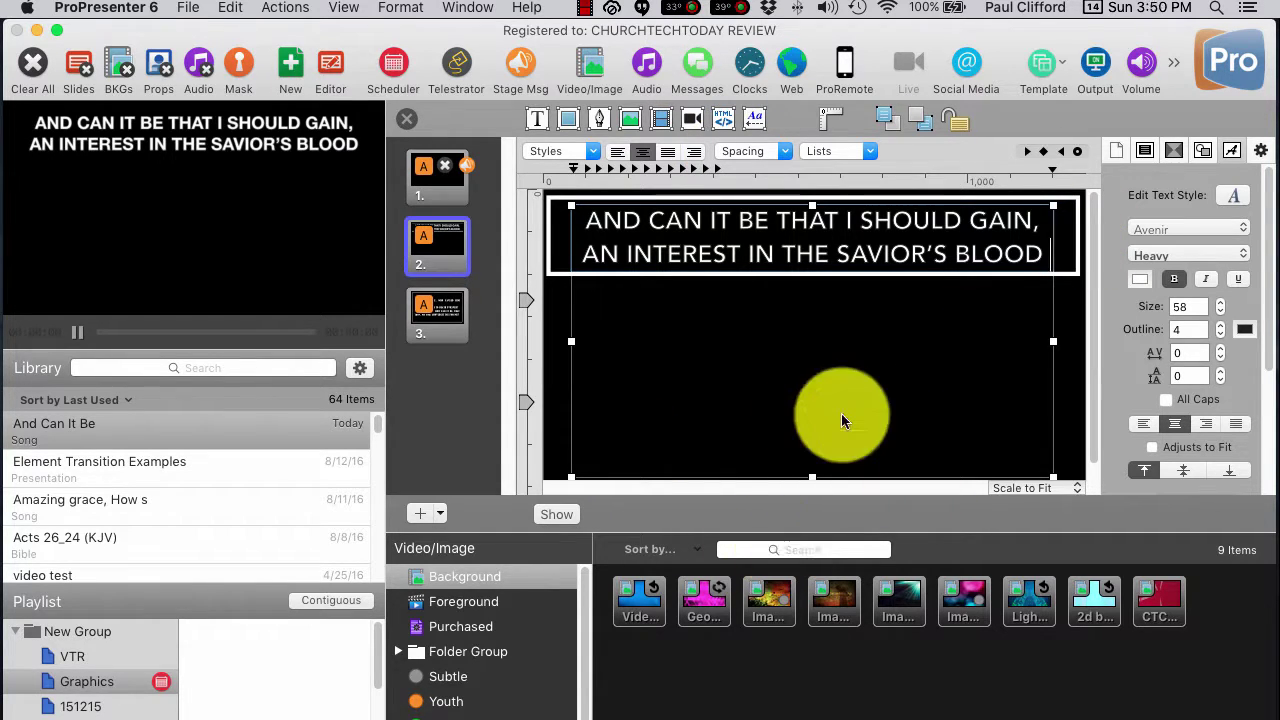